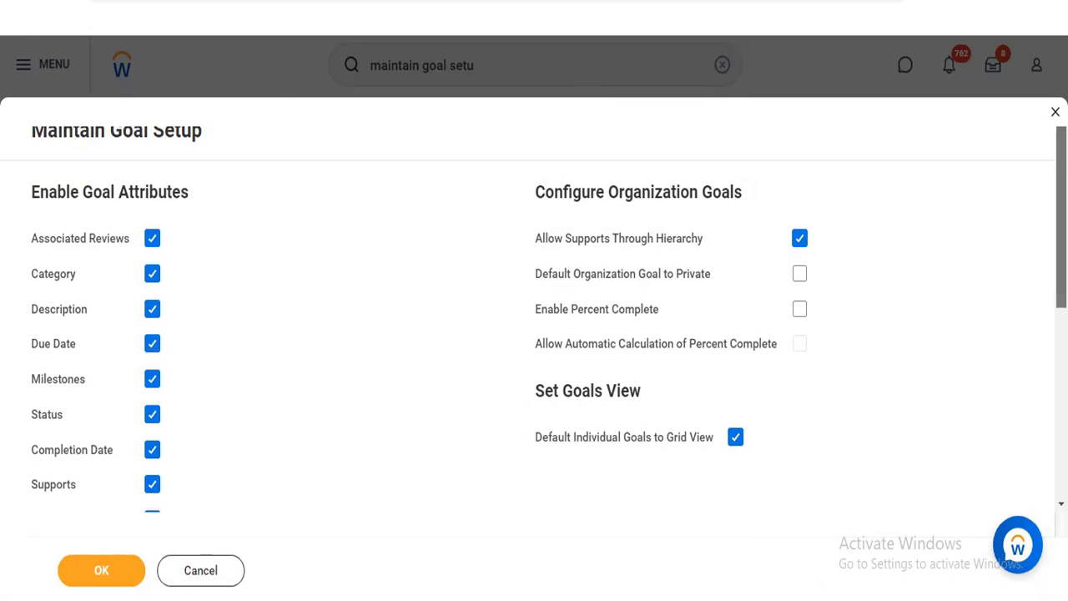
# Enable Percent Complete and Allow Automatic Calculation of Percent Complete for organization goals
pyautogui.scroll(-3, 534, 317)
pyautogui.scroll(-2, 534, 317)
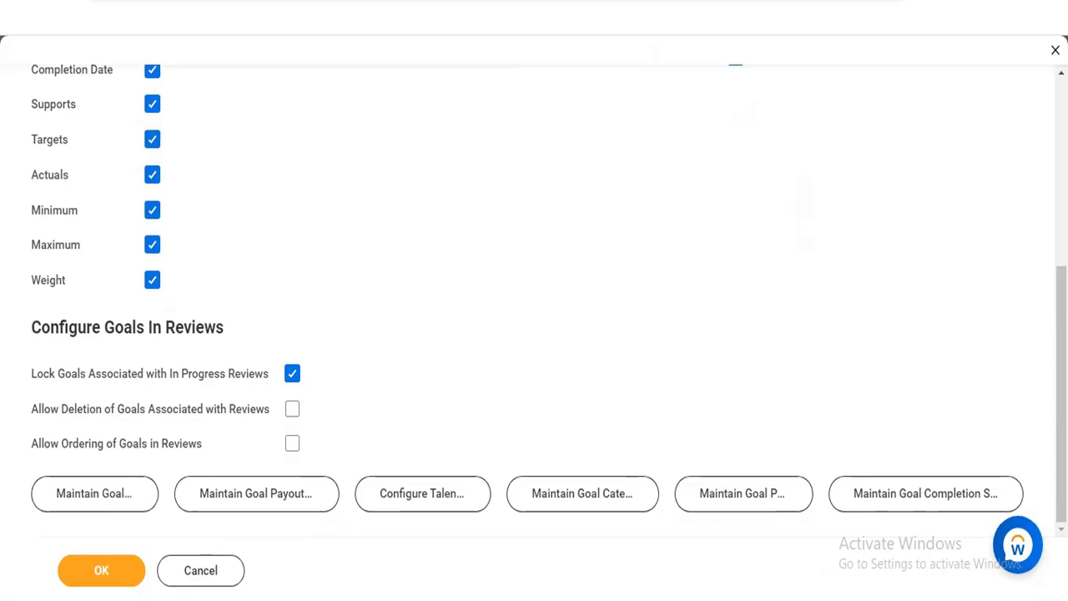
pyautogui.scroll(5, 457, 379)
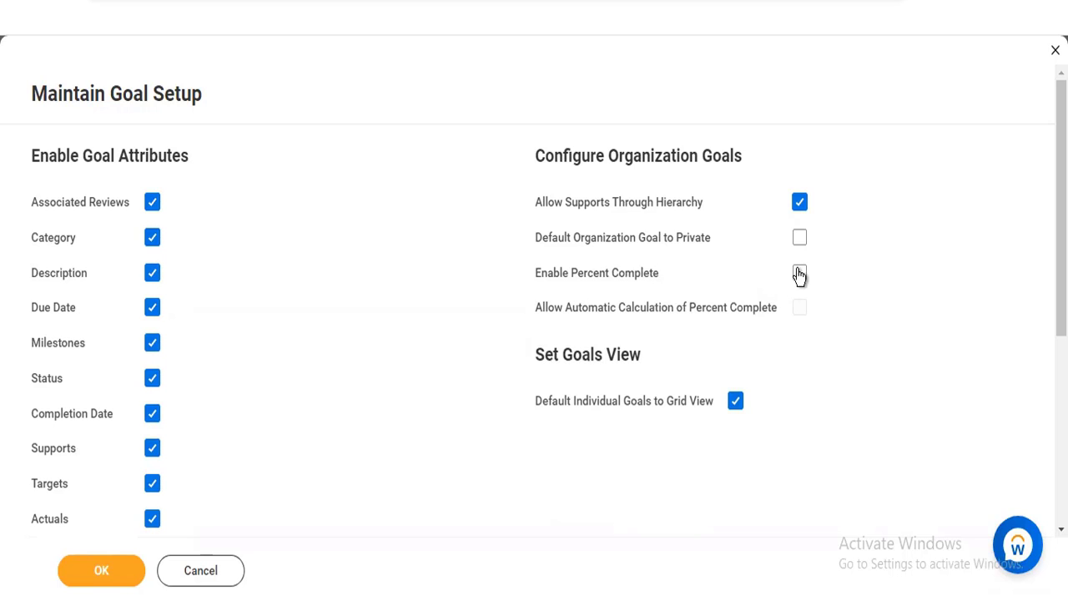
pyautogui.moveTo(643, 277)
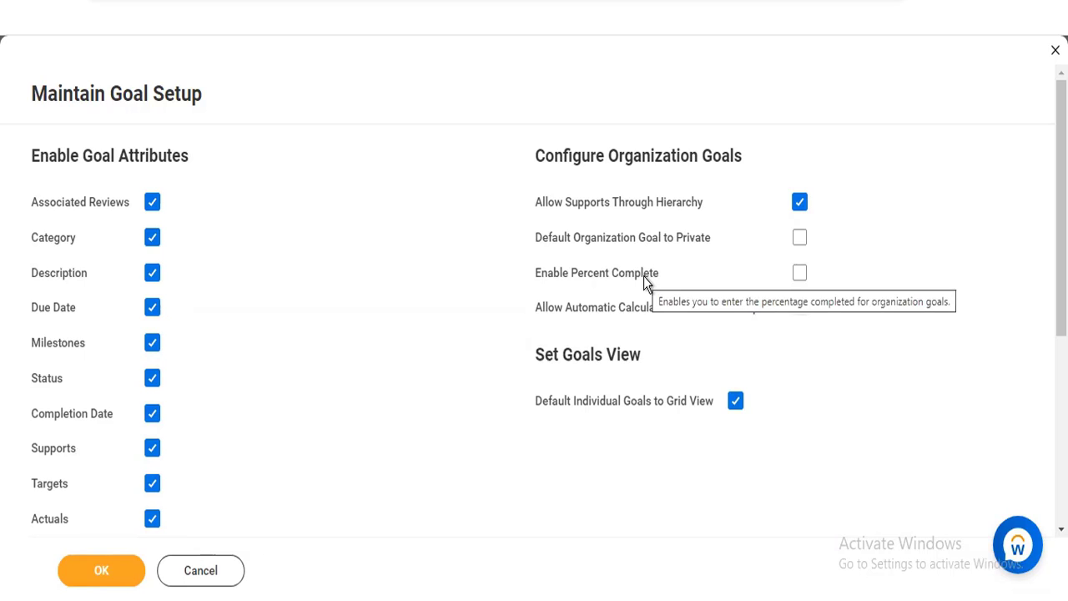
pyautogui.click(799, 274)
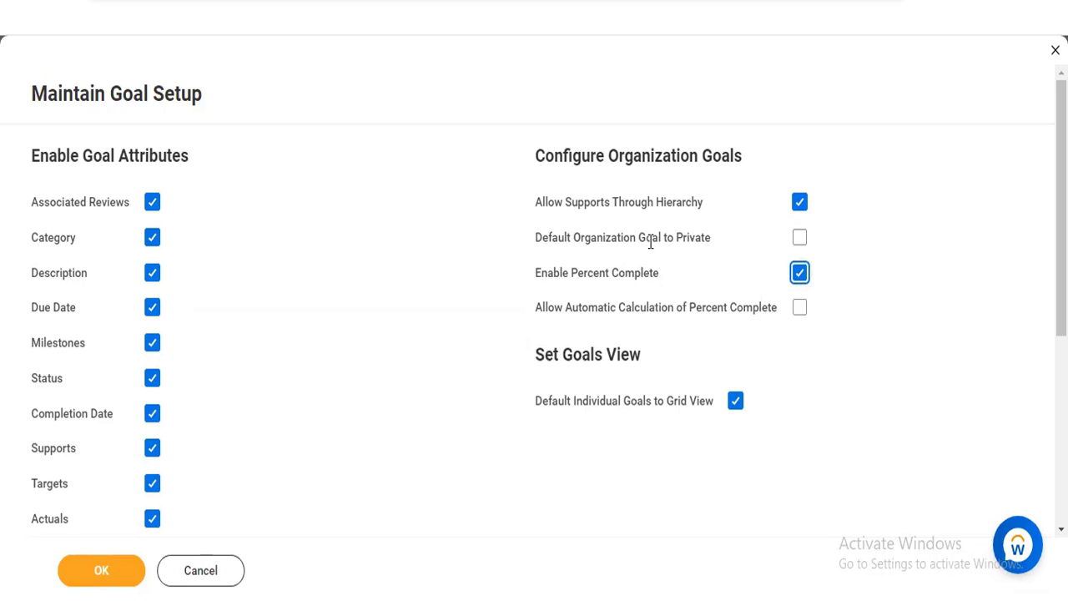
pyautogui.moveTo(674, 238)
pyautogui.moveTo(758, 315)
pyautogui.click(801, 309)
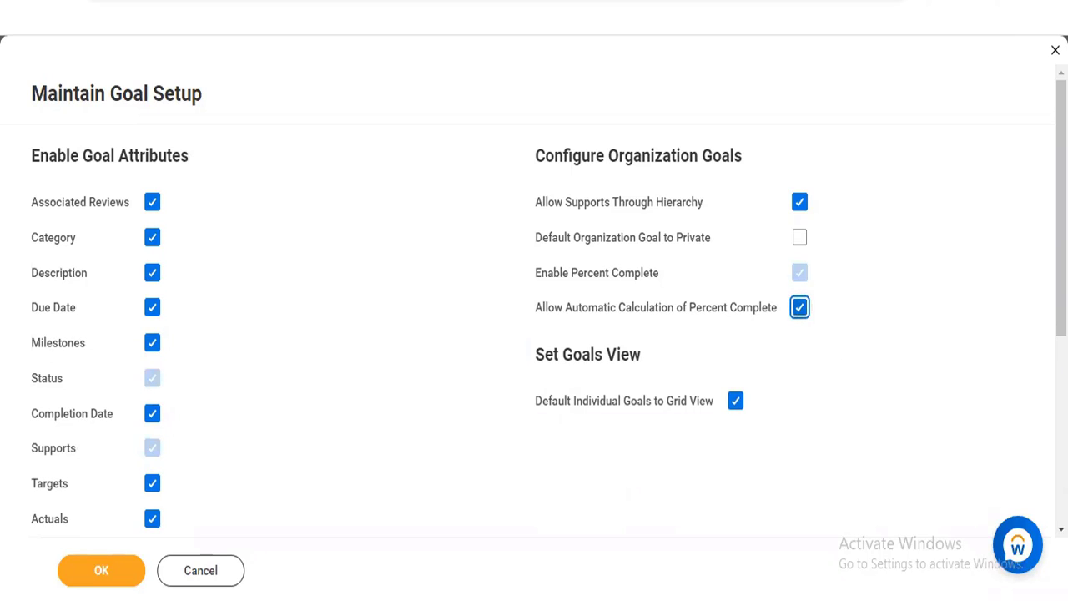
# Review the enabled goal attributes, the Configure Goals In Reviews settings and the related goal maintenance tasks
pyautogui.scroll(-1, 830, 355)
pyautogui.scroll(-3, 534, 300)
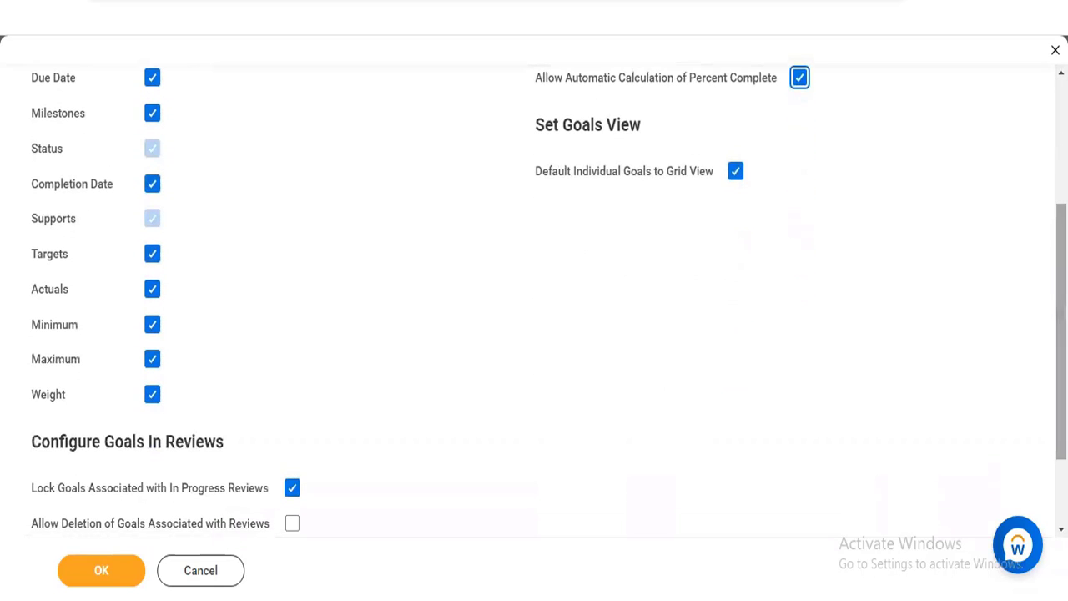
pyautogui.scroll(-2, 810, 448)
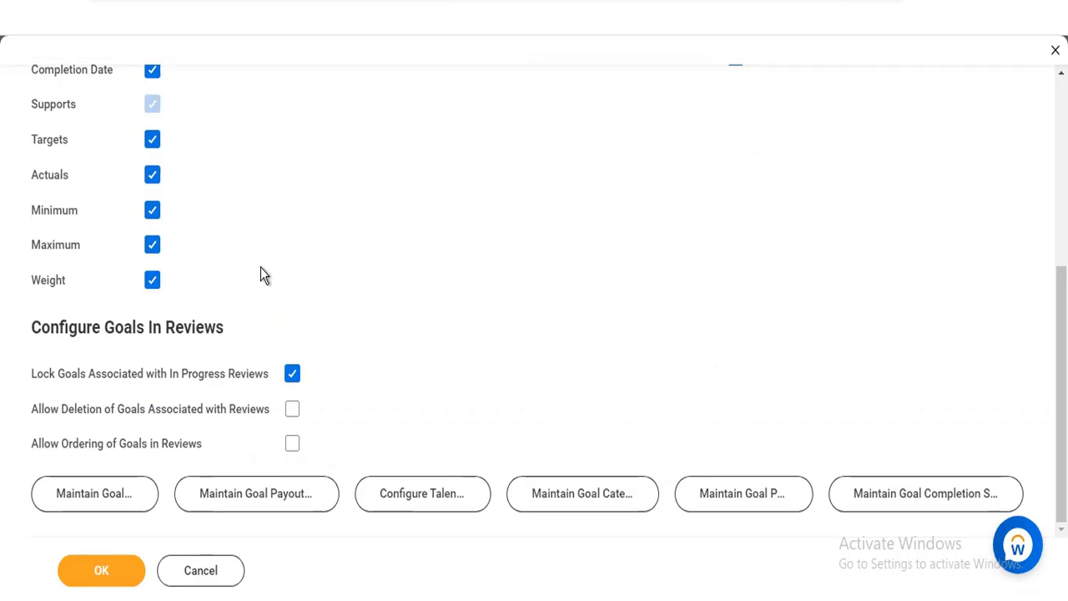
pyautogui.scroll(1, 534, 301)
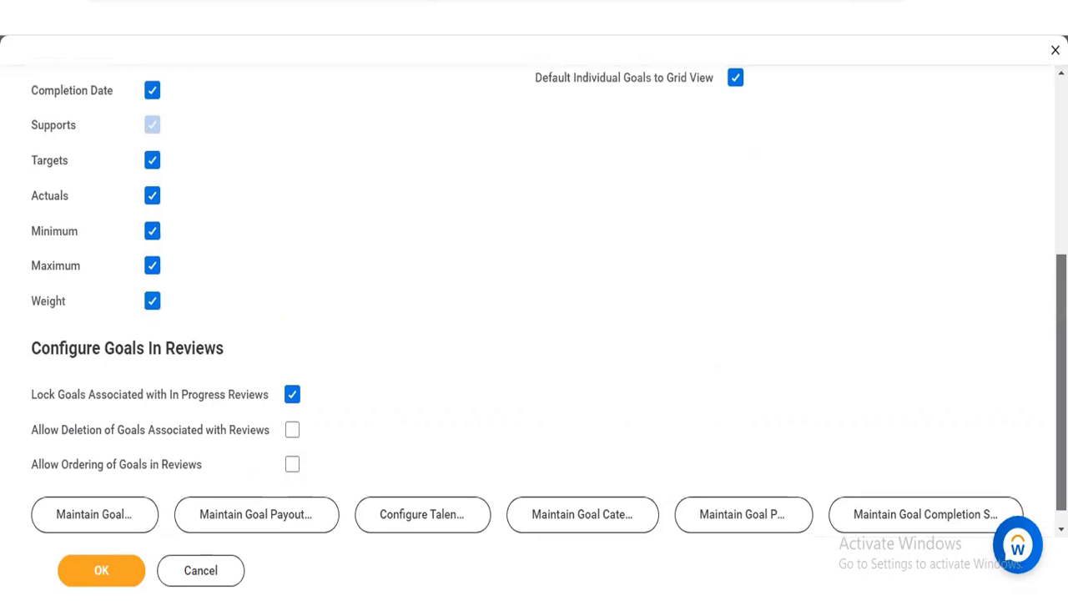
pyautogui.scroll(5, 896, 315)
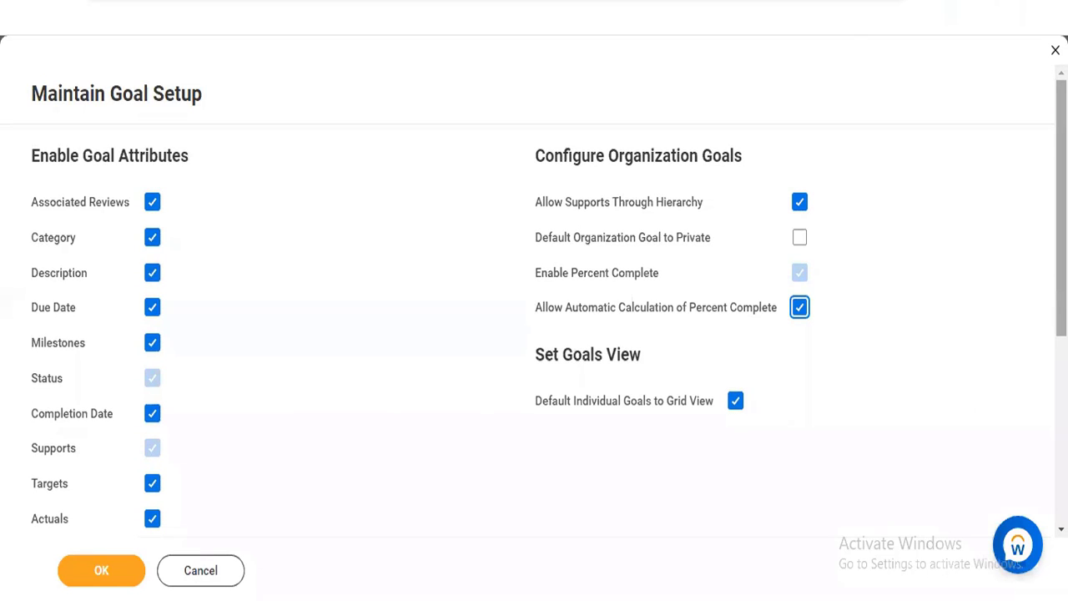
pyautogui.scroll(-3, 1062, 209)
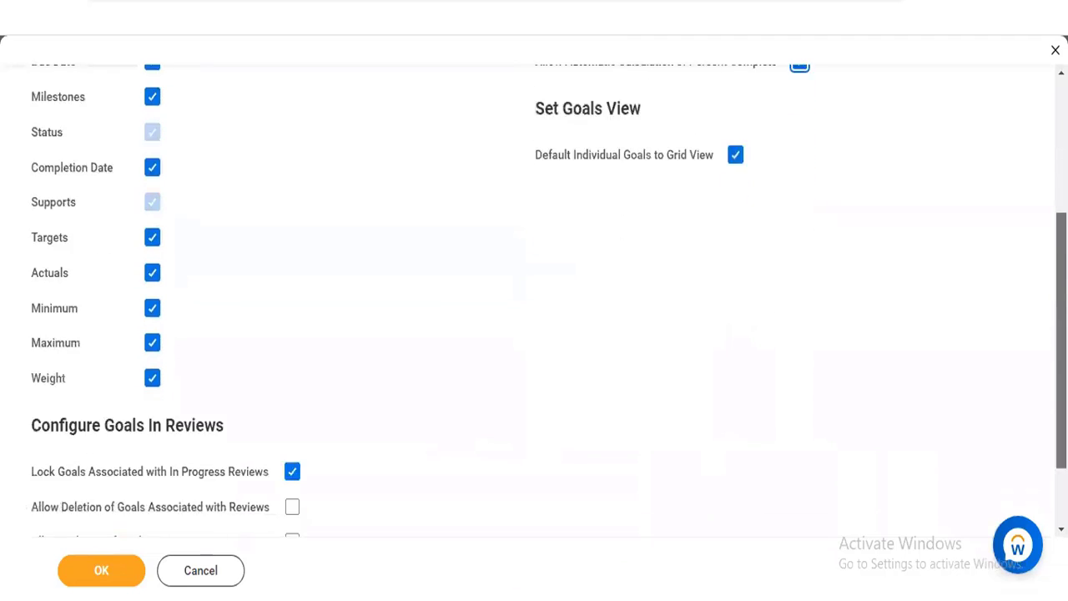
pyautogui.scroll(-1, 534, 301)
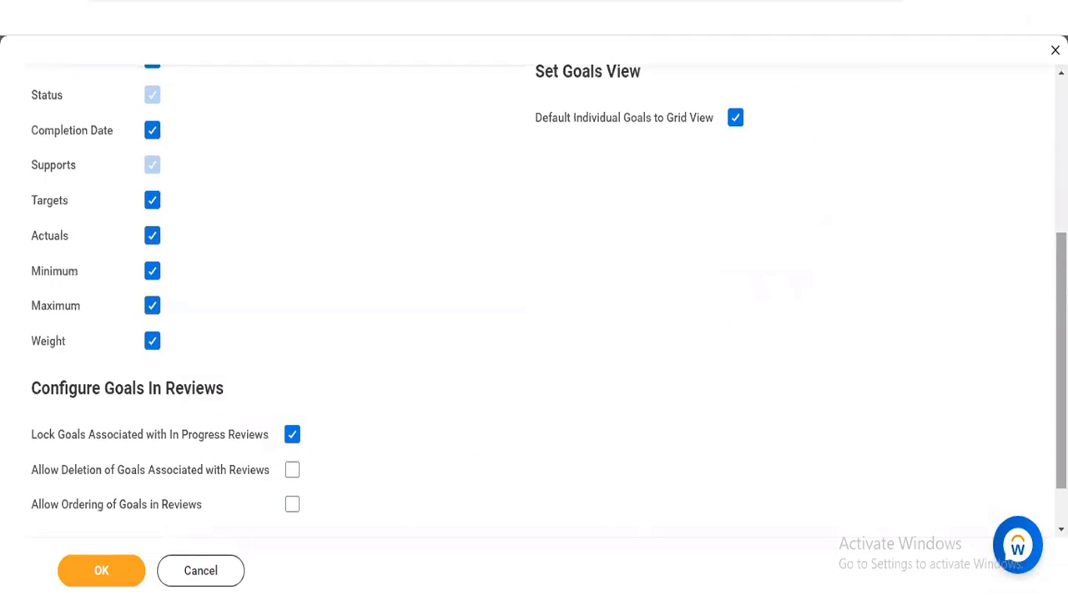
pyautogui.scroll(-1, 534, 300)
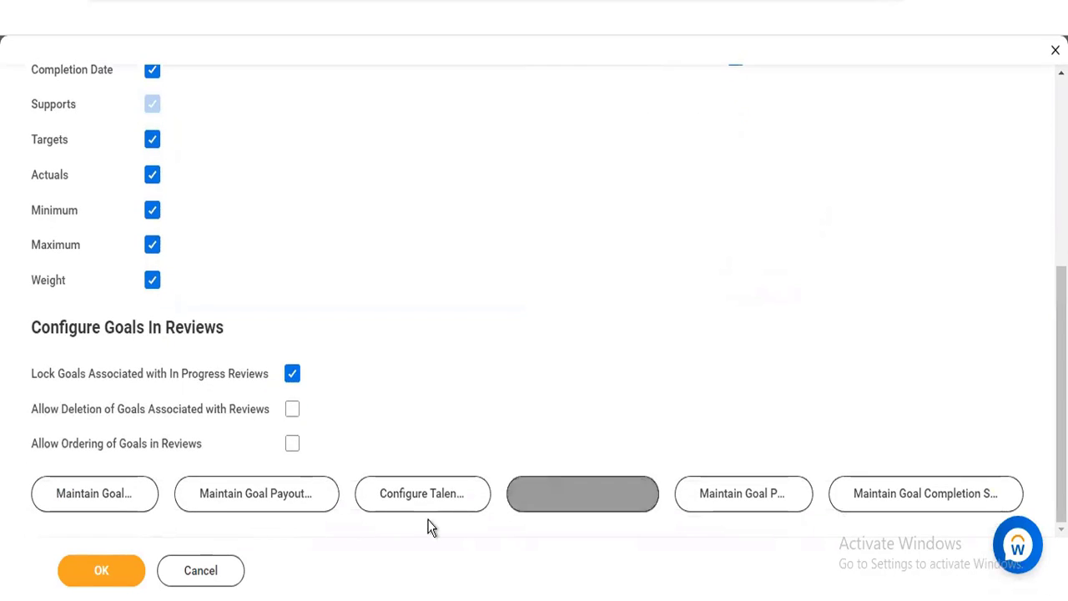
# Discard the unsaved goal setup changes, open Maintain Goal Units and look through the existing units
pyautogui.click(101, 492)
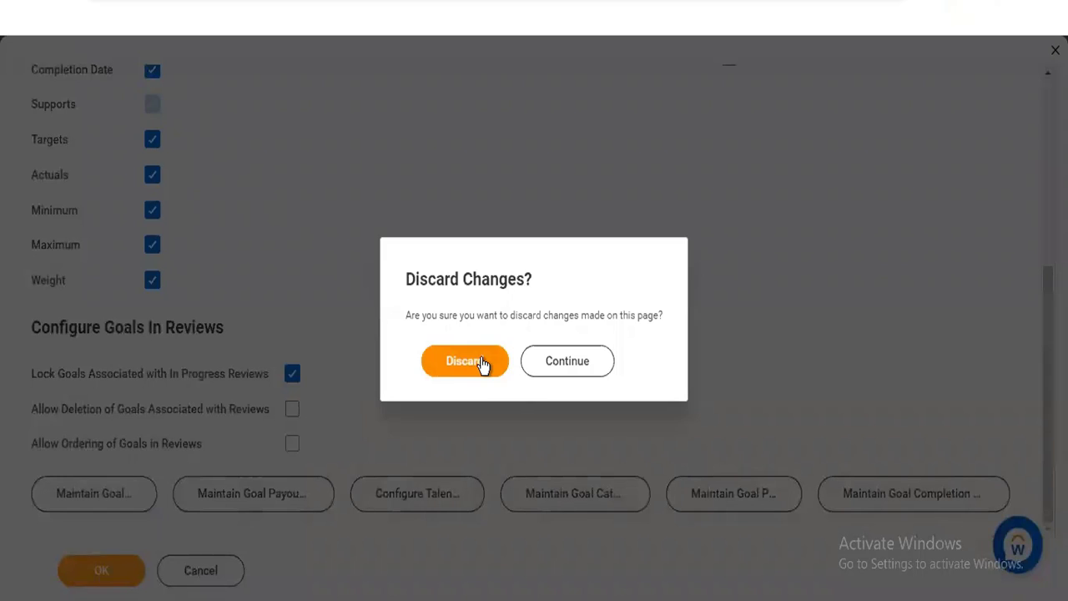
pyautogui.click(482, 361)
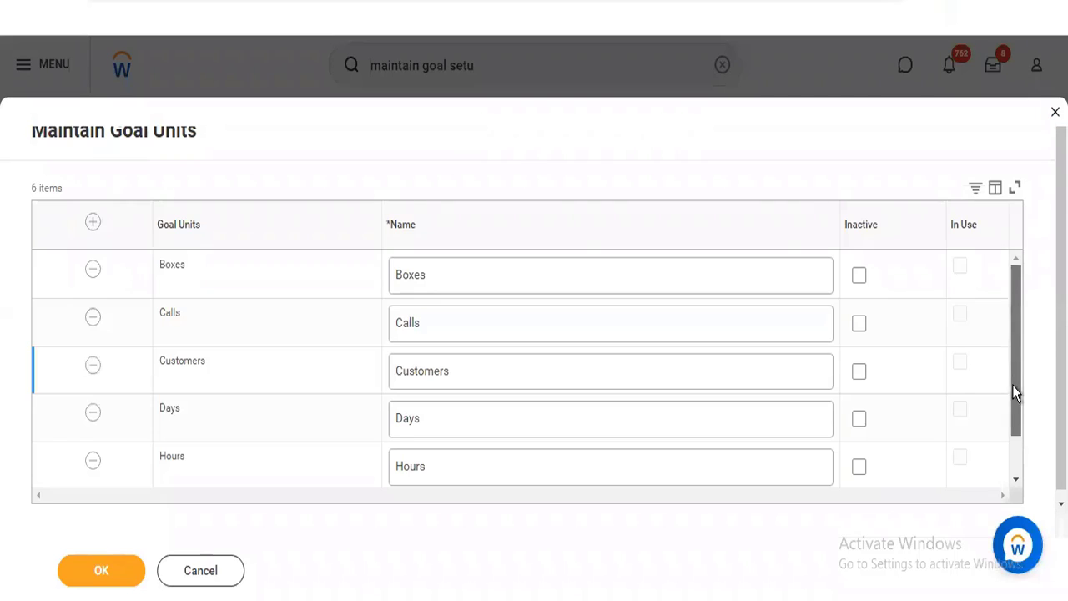
pyautogui.moveTo(1012, 385); pyautogui.dragTo(1013, 422)
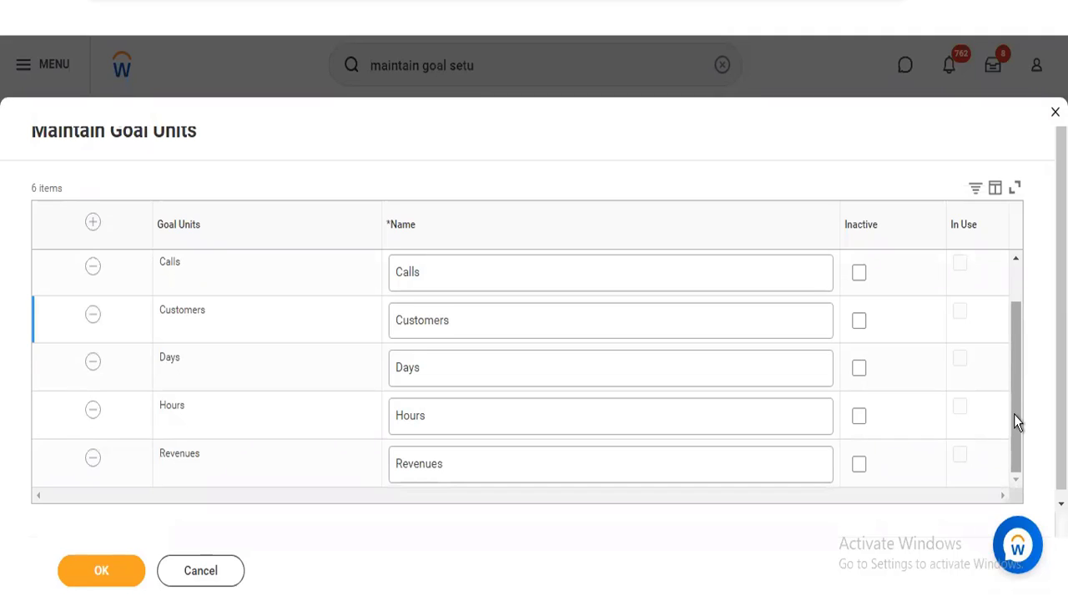
pyautogui.moveTo(1014, 414); pyautogui.dragTo(1020, 304)
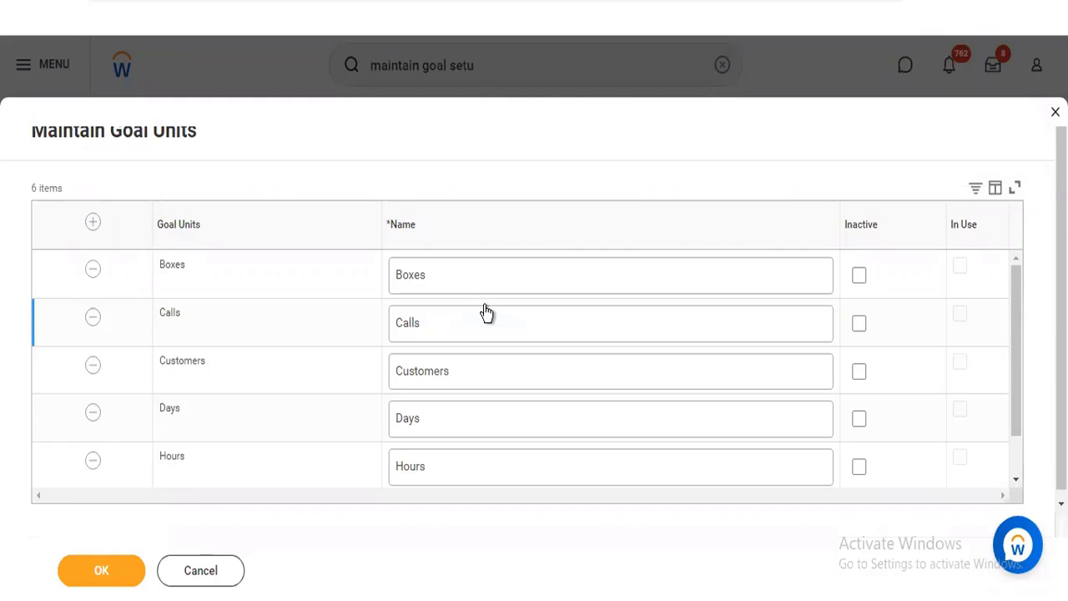
# Add a goal unit named "Client Meetings", leave Boxes active, and submit the goal units
pyautogui.click(93, 224)
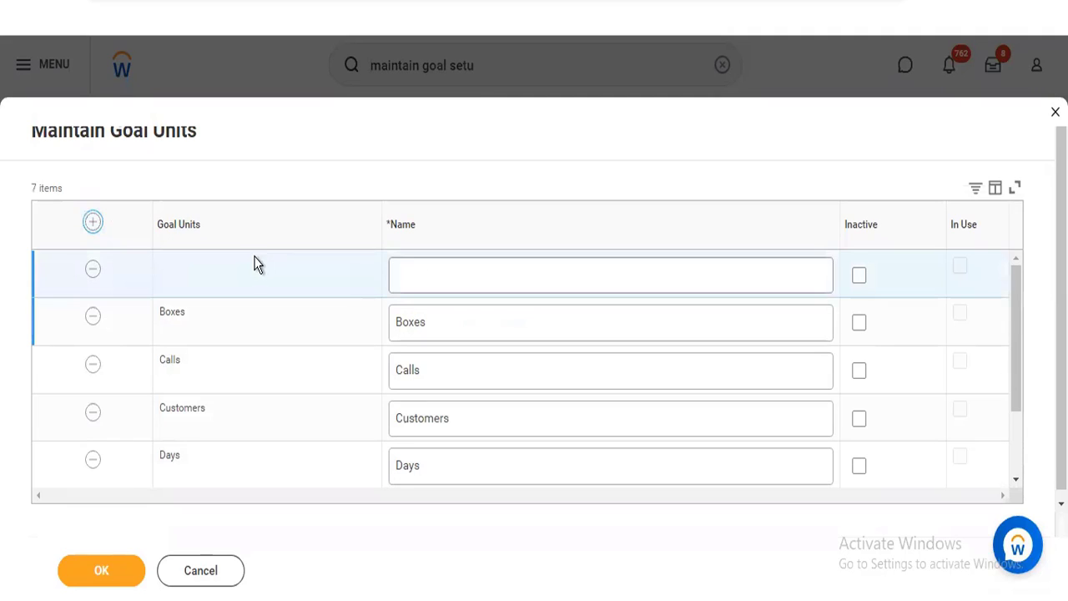
pyautogui.click(414, 265)
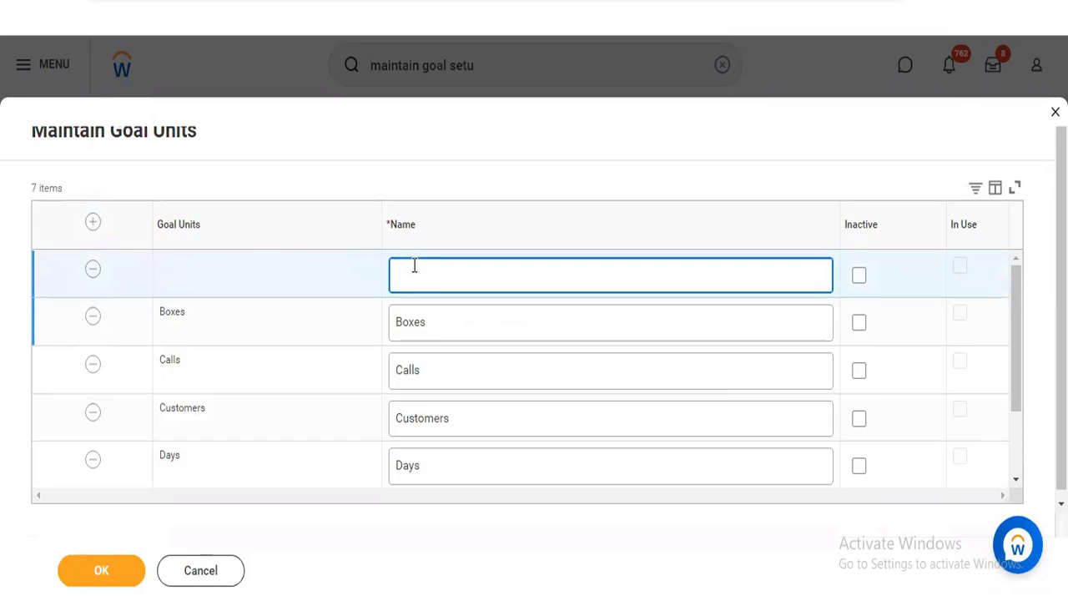
pyautogui.click(859, 324)
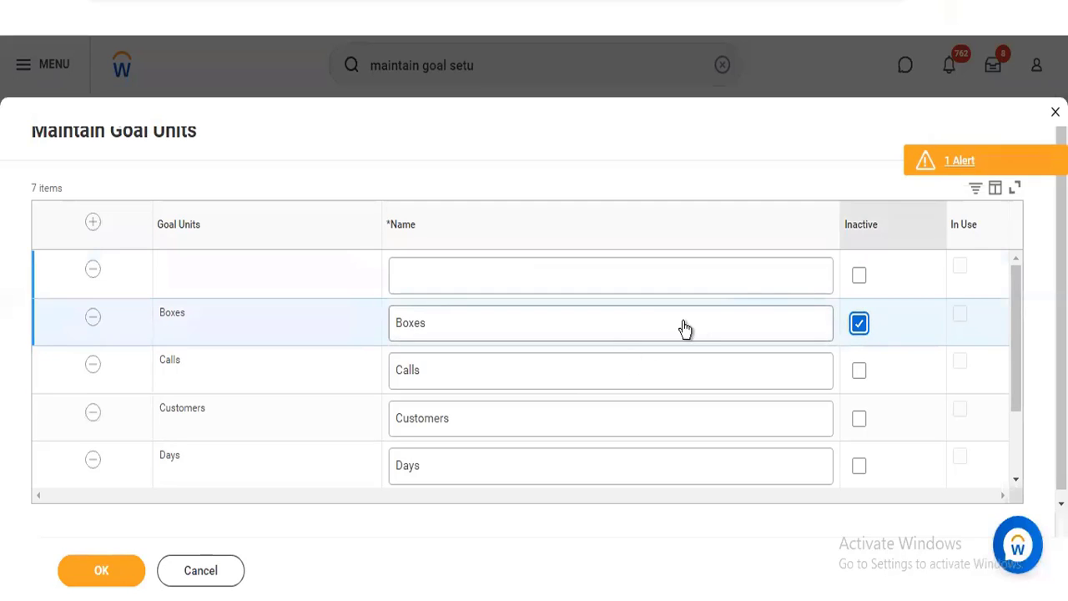
pyautogui.click(857, 326)
pyautogui.click(441, 287)
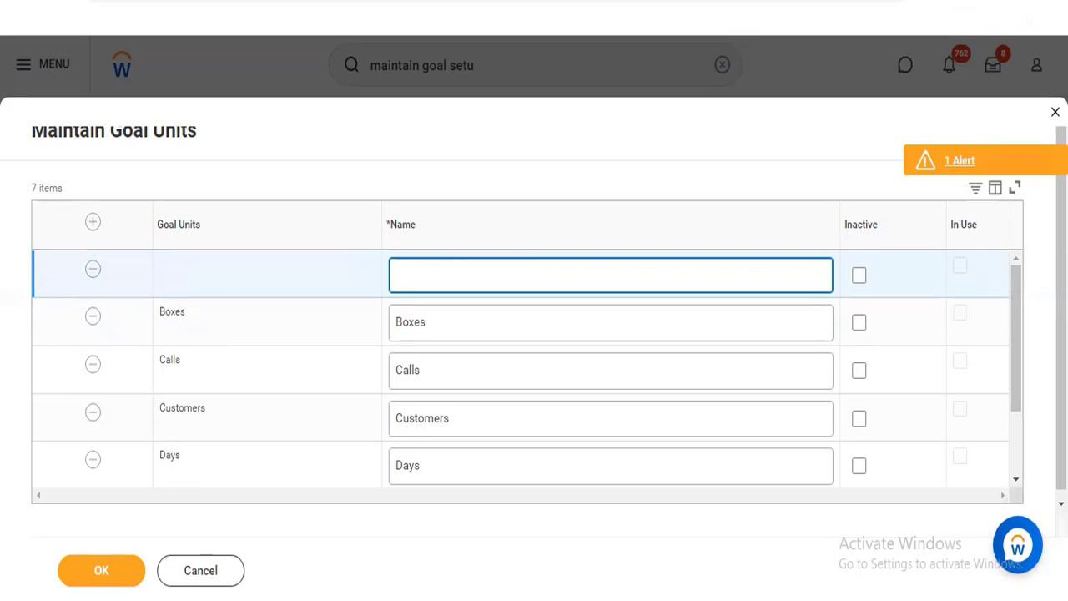
pyautogui.write('CLient Meetings')
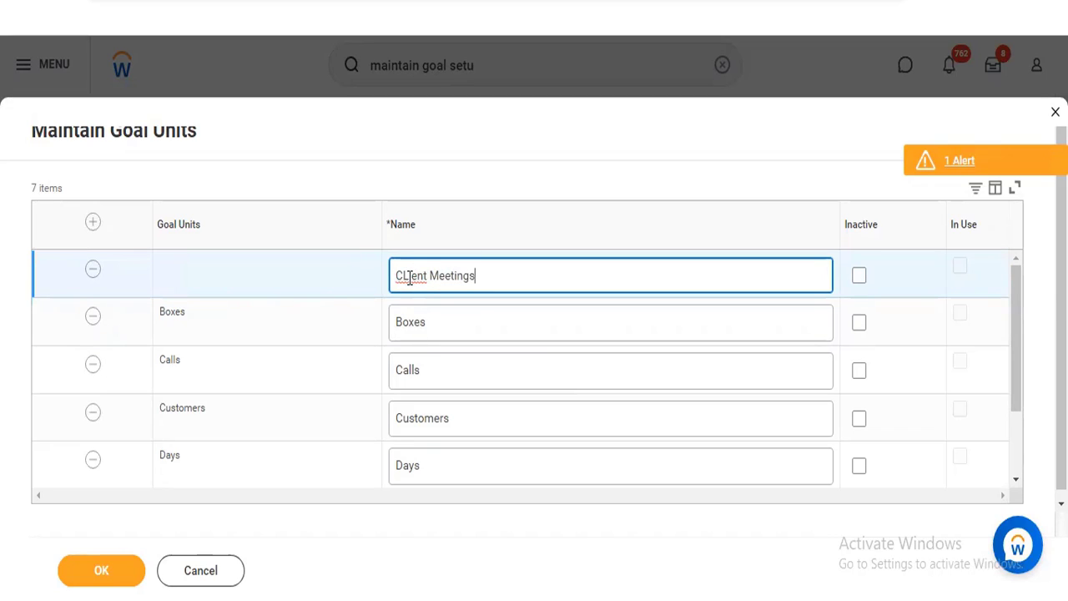
pyautogui.click(409, 278)
pyautogui.press('BackSpace')
pyautogui.write('li')
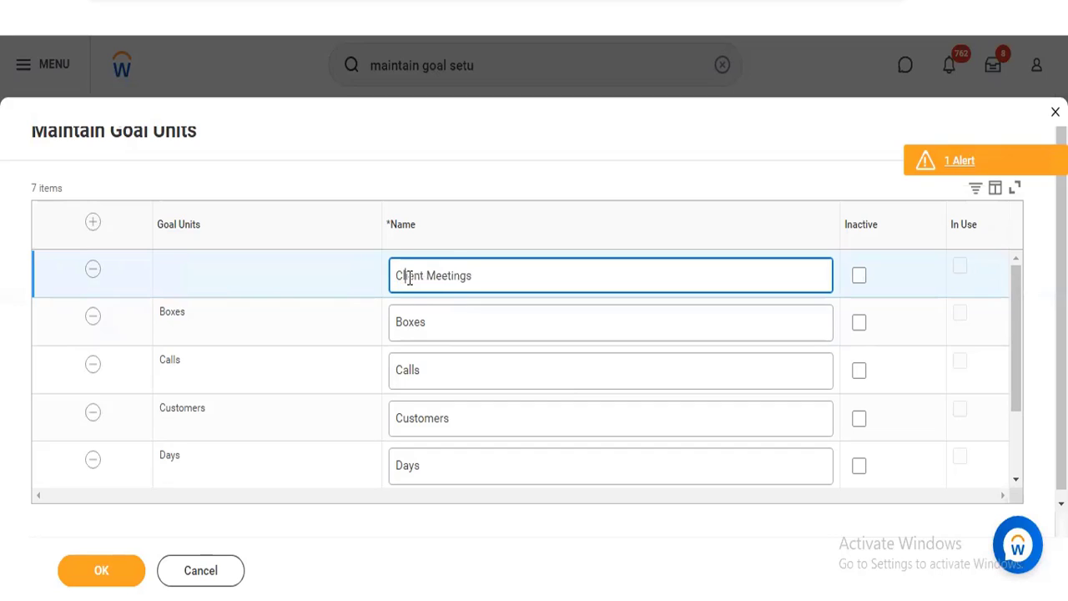
pyautogui.click(115, 565)
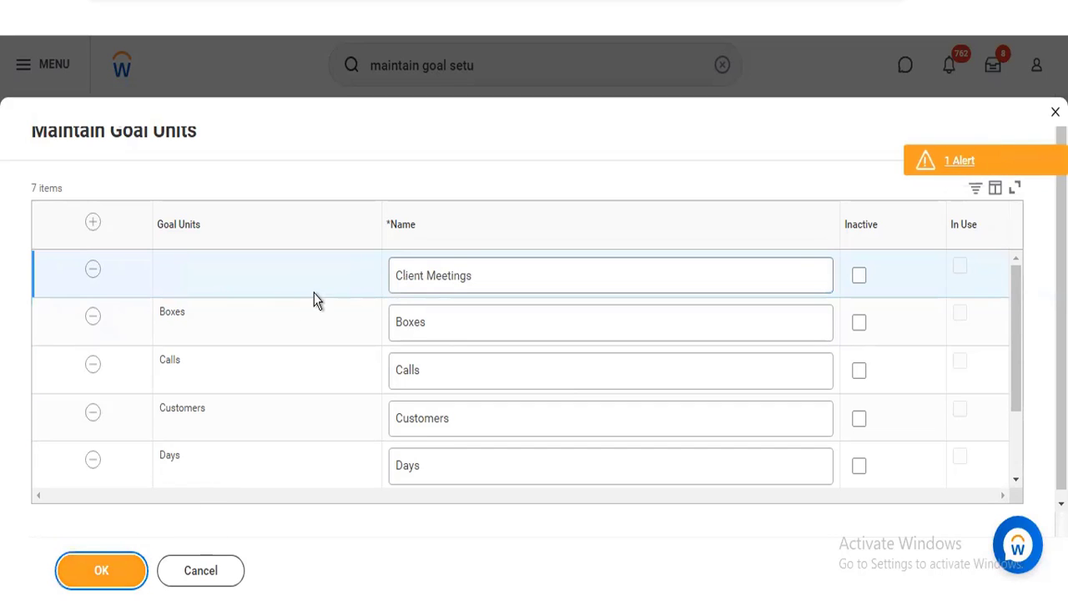
# Read the page alert and retype the final "s" of the new goal unit's name
pyautogui.click(955, 163)
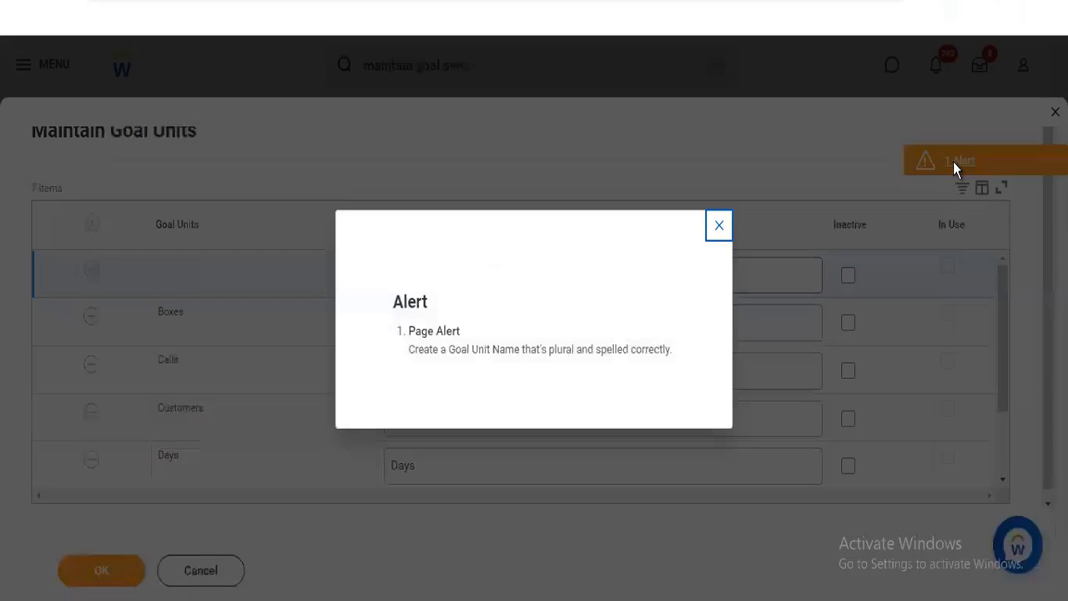
pyautogui.click(718, 228)
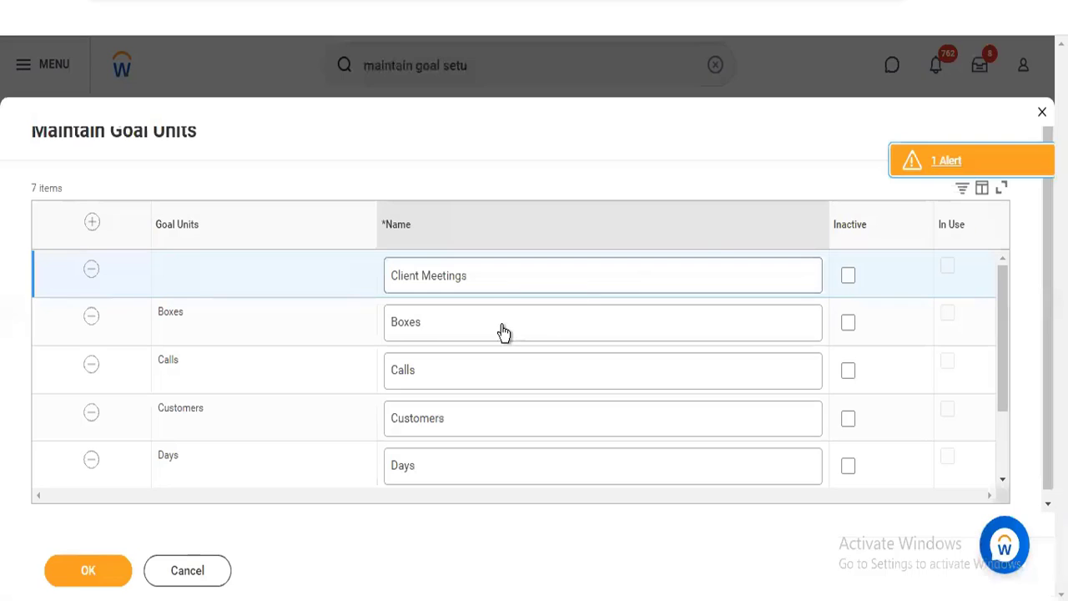
pyautogui.click(484, 279)
pyautogui.press('BackSpace')
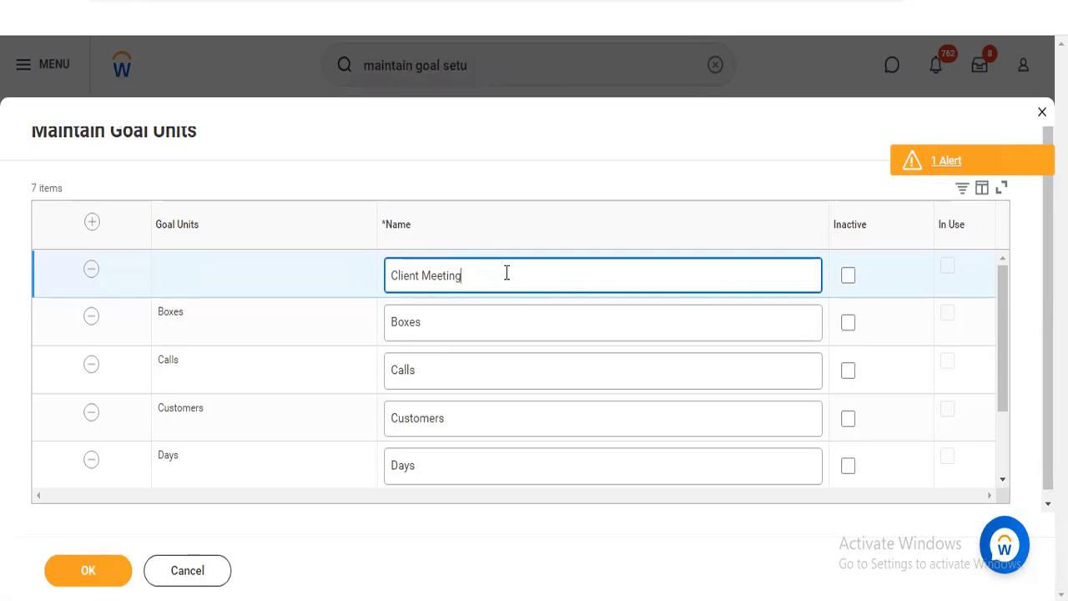
pyautogui.write('s')
pyautogui.press('Left')
pyautogui.press('Left')
# Shorten the new goal unit's name to "Meetings" and submit the goal units
pyautogui.moveTo(1004, 367); pyautogui.dragTo(993, 284)
pyautogui.click(421, 280)
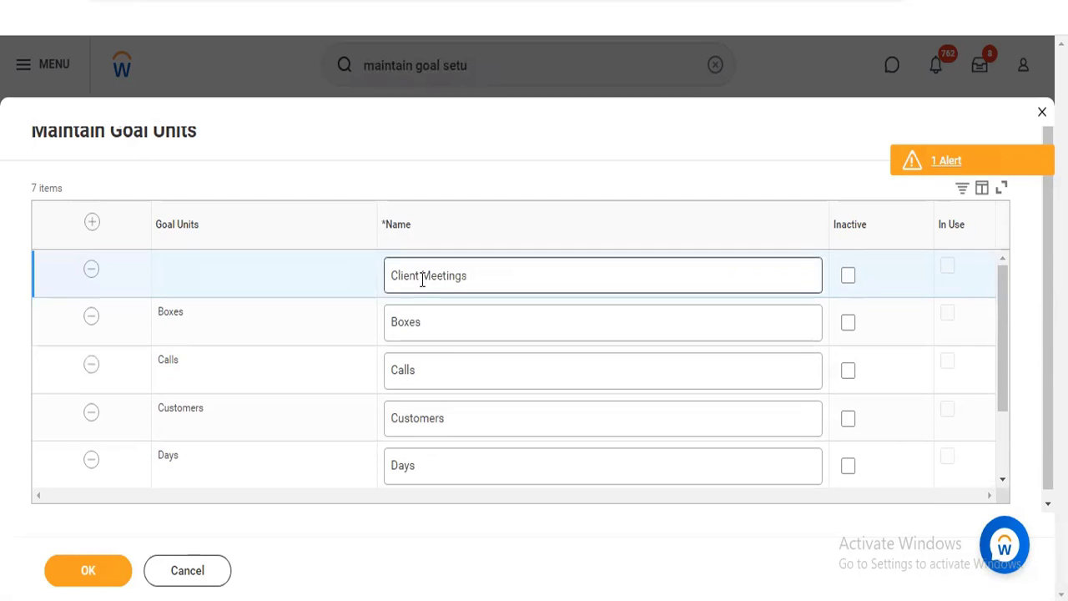
pyautogui.press('BackSpace')
pyautogui.press('BackSpace')
pyautogui.press('BackSpace')
pyautogui.press('BackSpace')
pyautogui.press('BackSpace')
pyautogui.press('BackSpace')
pyautogui.press('BackSpace')
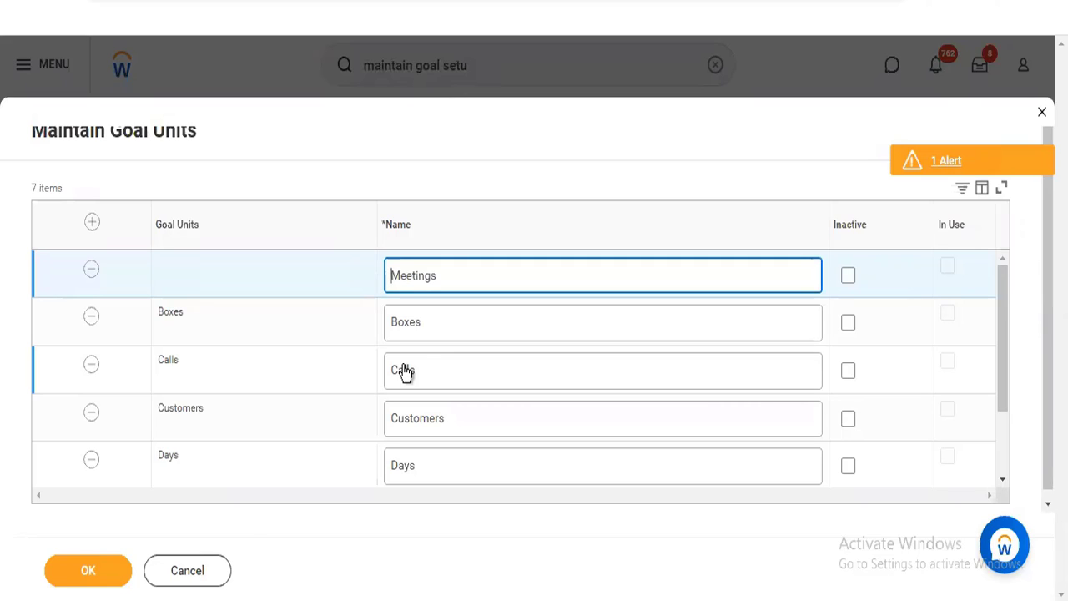
pyautogui.click(101, 586)
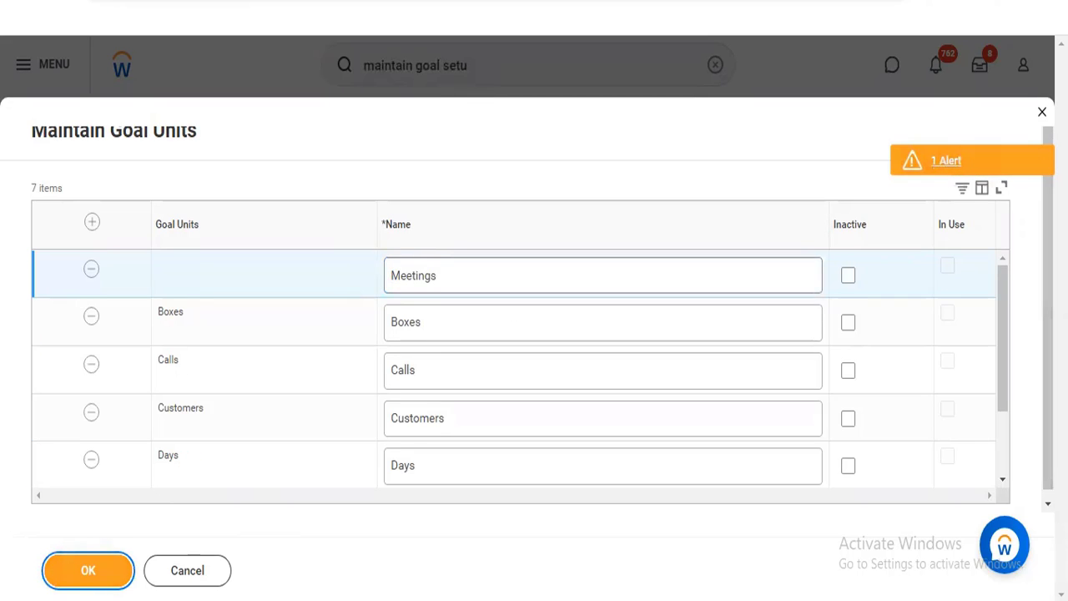
# Check the unit list and the page alert again, save the goal units, and view the saved list
pyautogui.moveTo(1048, 216); pyautogui.dragTo(1048, 251)
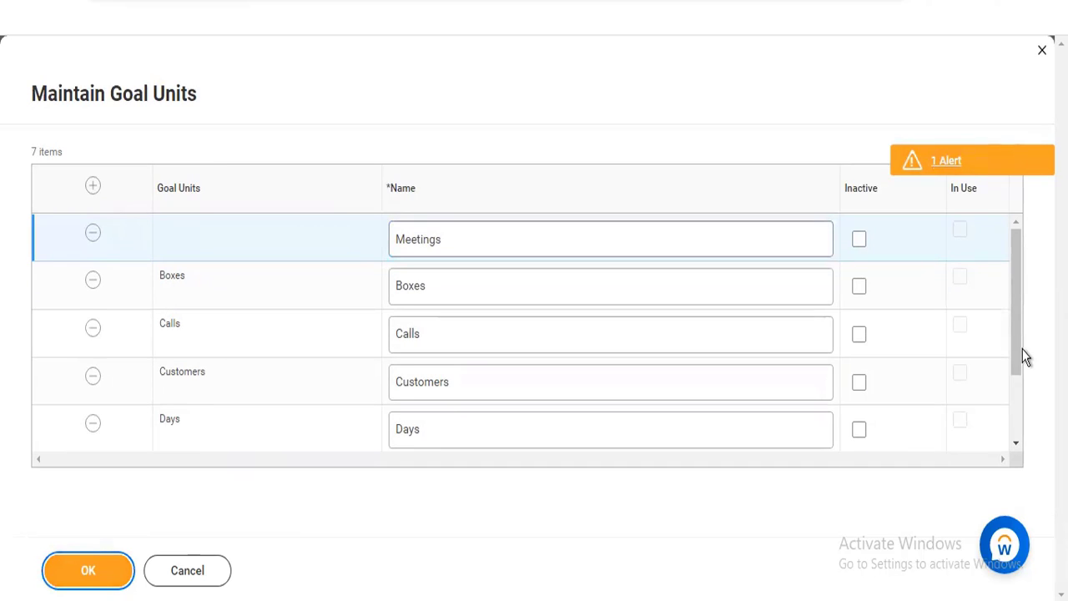
pyautogui.moveTo(1017, 345); pyautogui.dragTo(1014, 426)
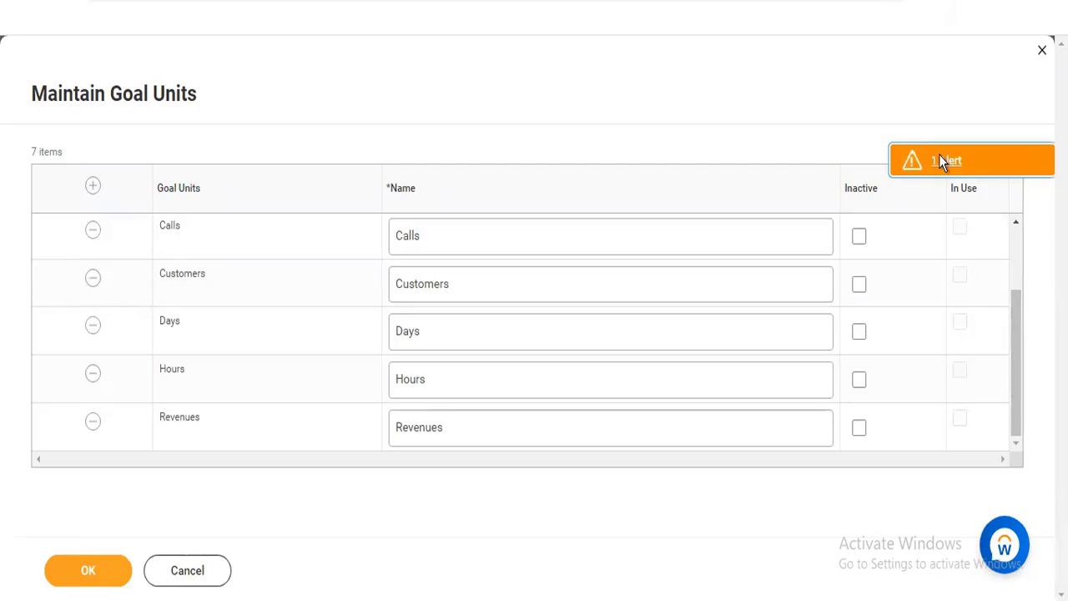
pyautogui.click(939, 160)
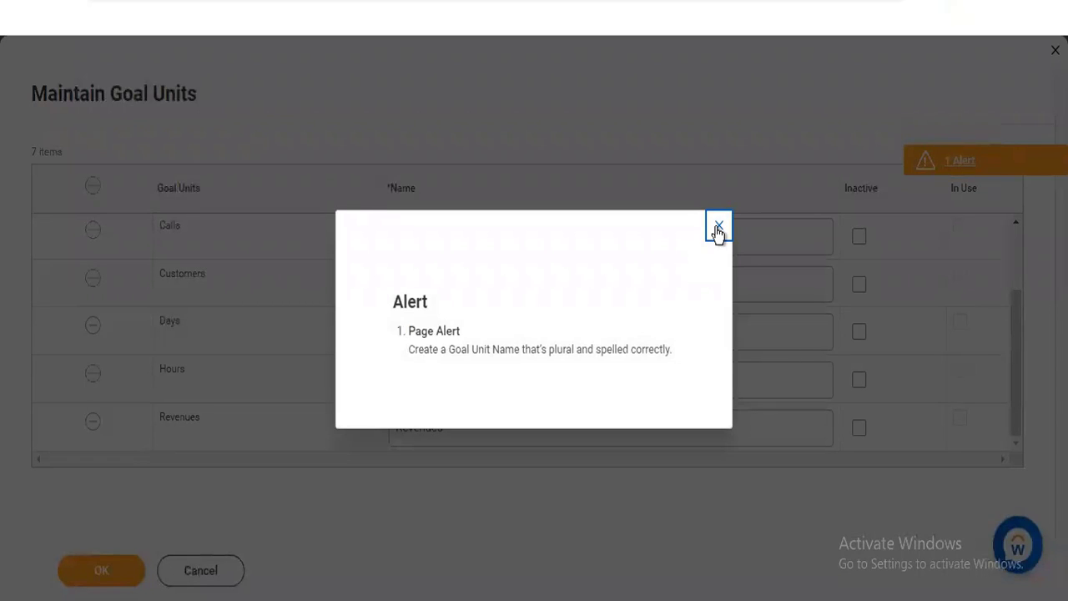
pyautogui.click(718, 230)
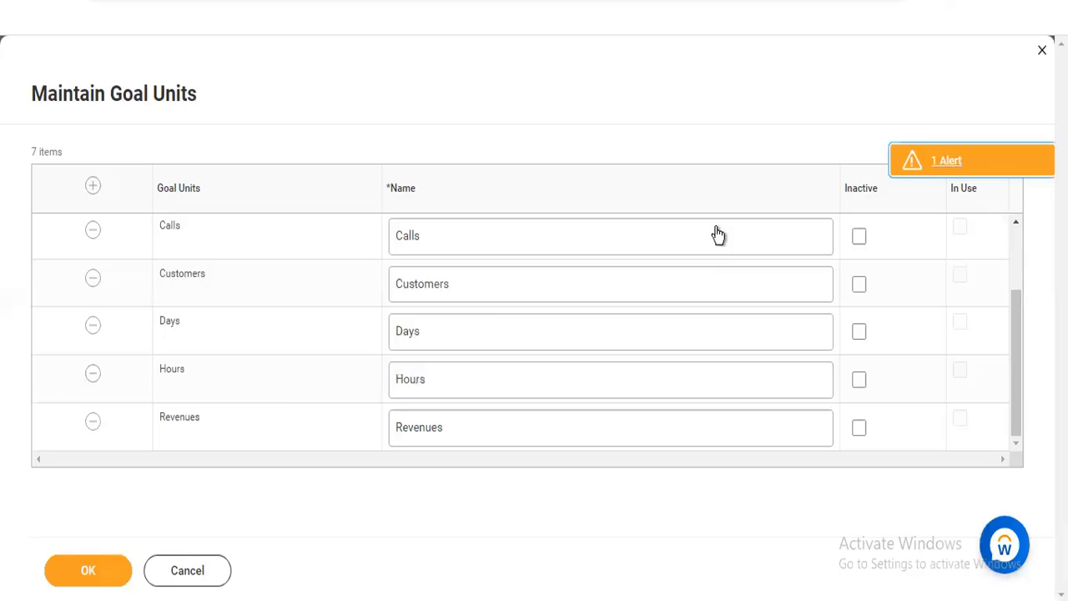
pyautogui.click(74, 582)
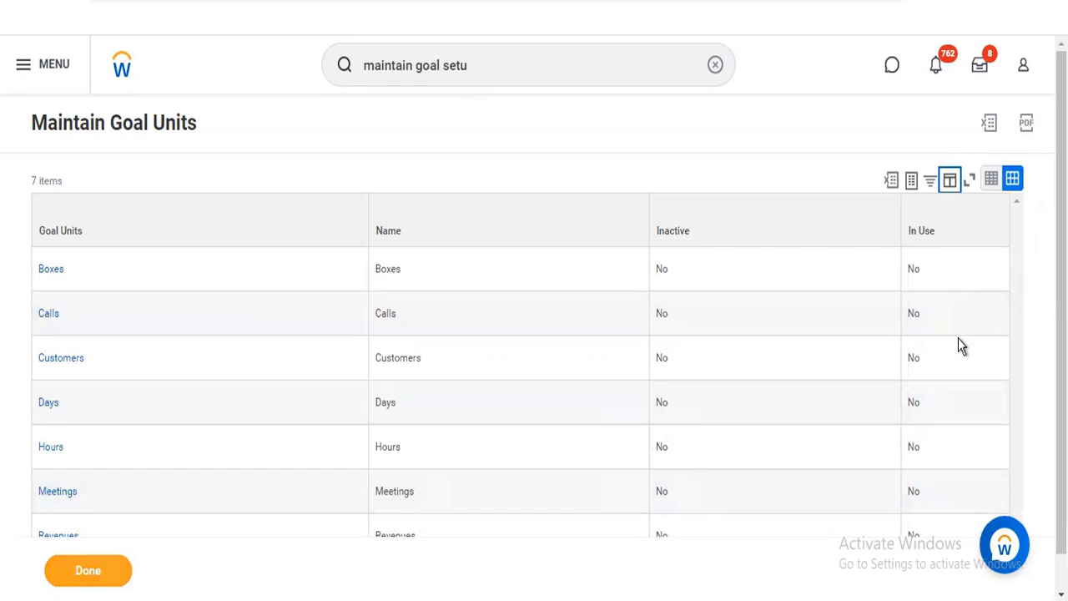
pyautogui.scroll(-1, 675, 498)
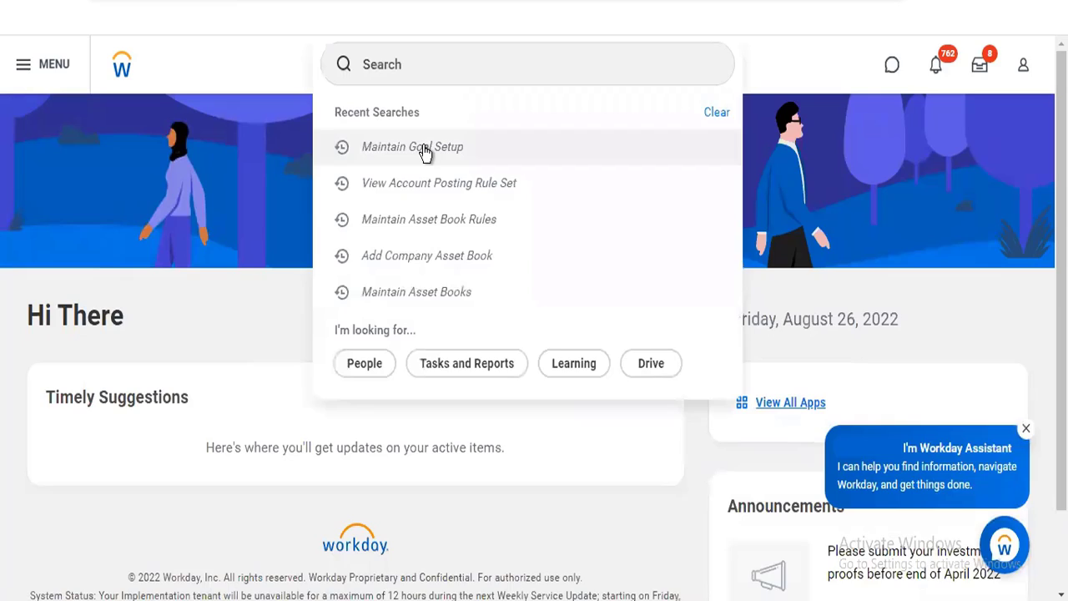
# Reopen the Maintain Goal Setup task and open its goal units for editing
pyautogui.click(422, 150)
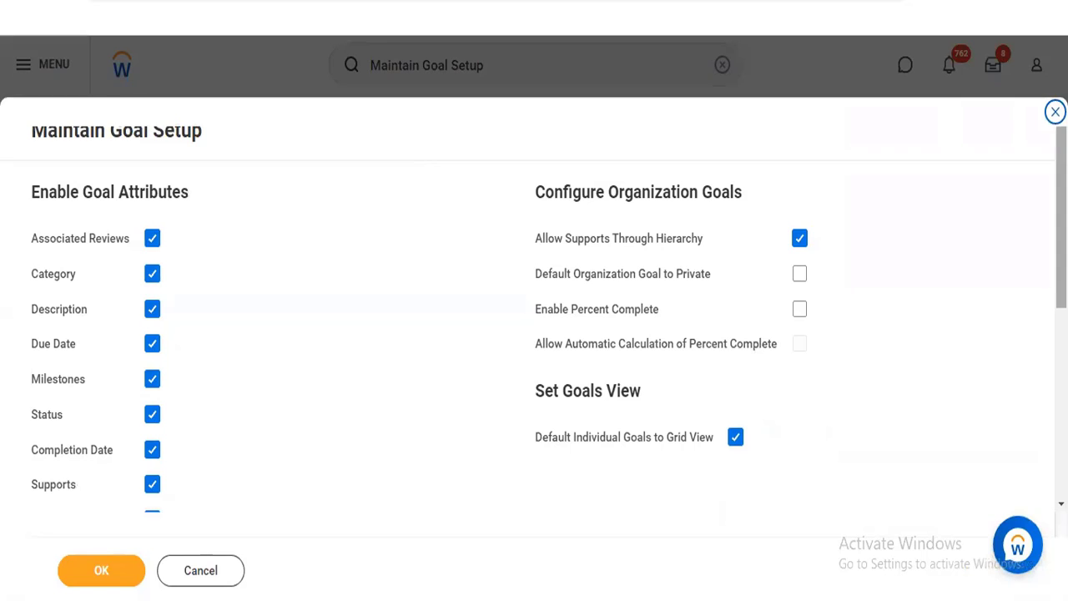
pyautogui.moveTo(1062, 218); pyautogui.dragTo(1062, 409)
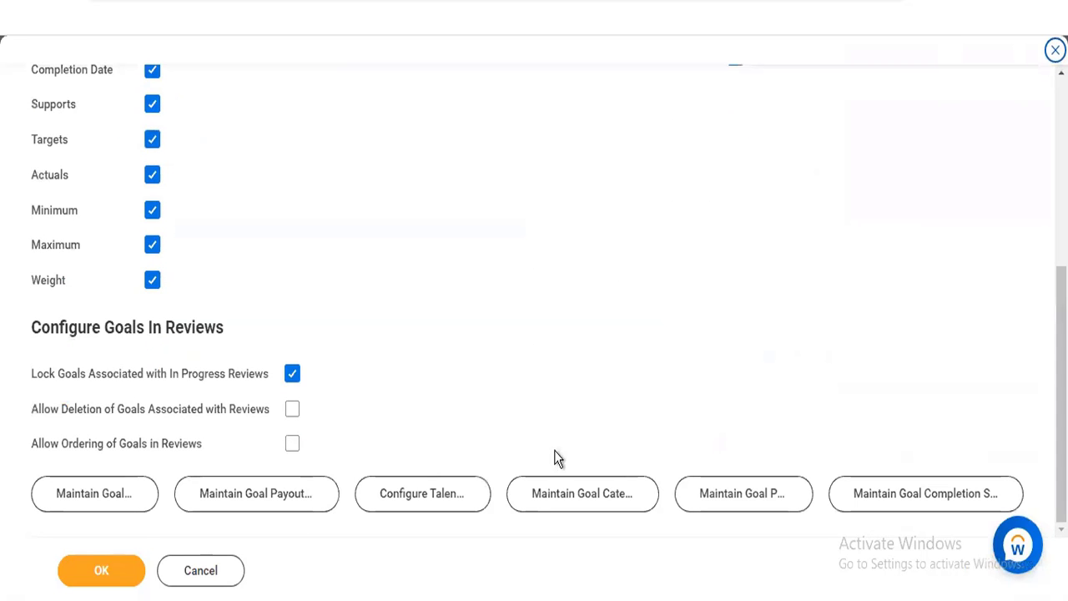
pyautogui.click(69, 505)
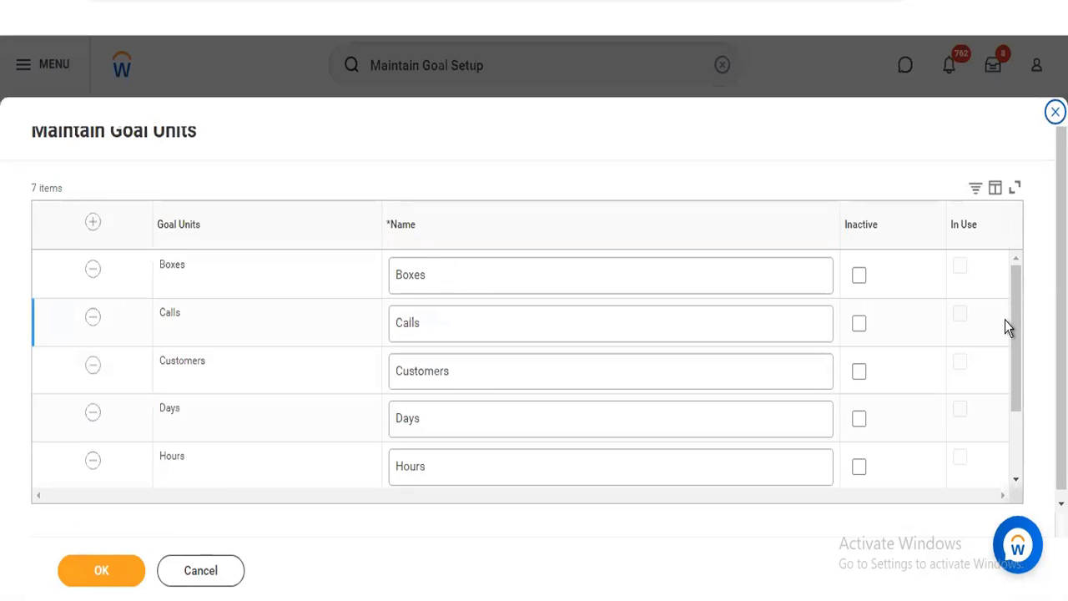
# Rename the Meetings goal unit to "Meeting", submit the goal units and close the saved list
pyautogui.scroll(-2, 1022, 468)
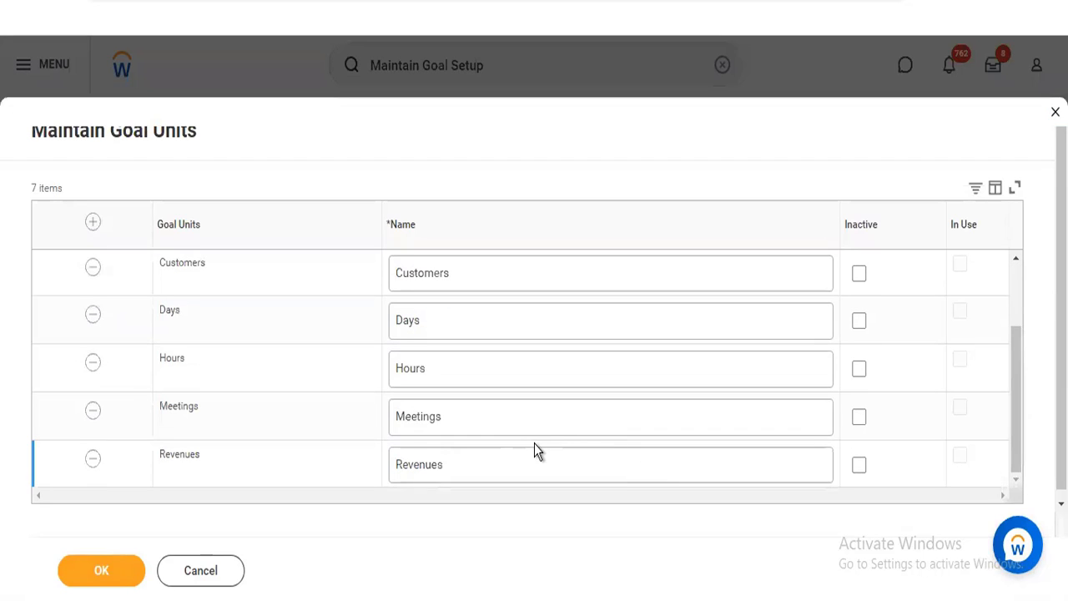
pyautogui.click(489, 420)
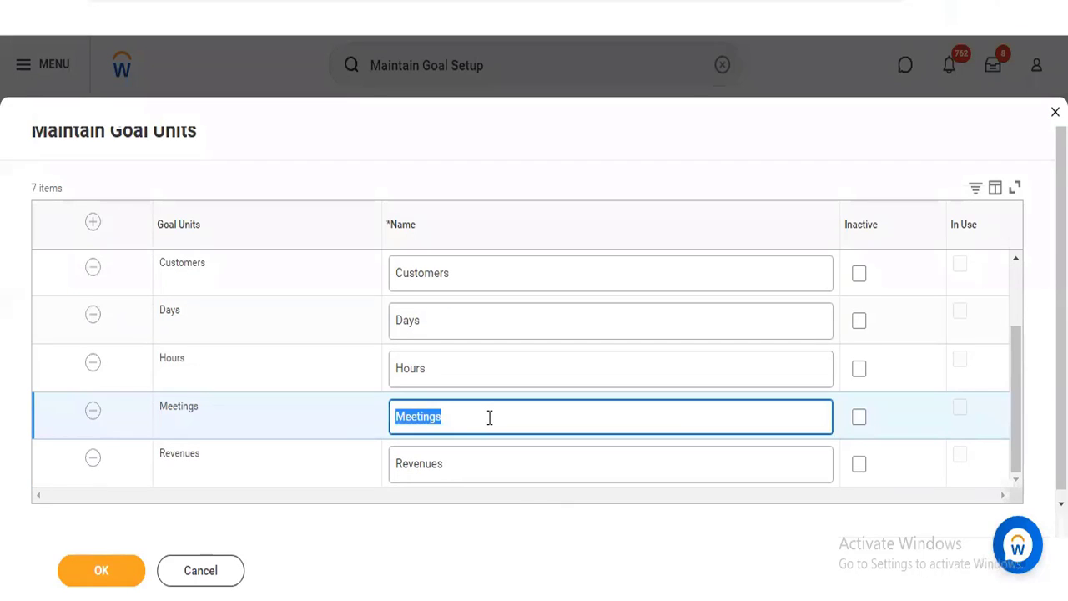
pyautogui.click(489, 420)
pyautogui.press('BackSpace')
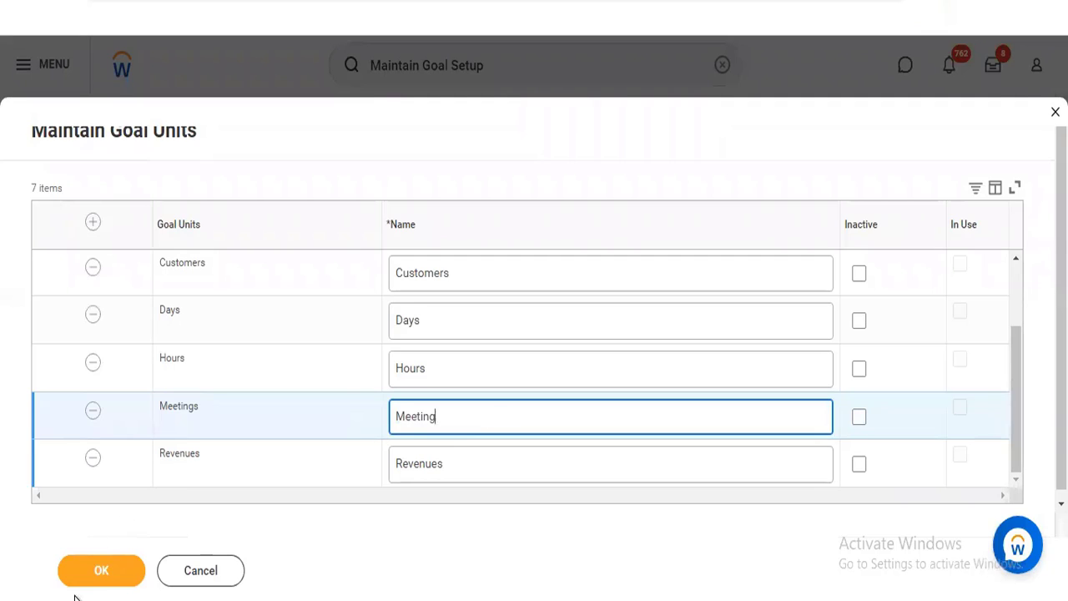
pyautogui.click(86, 584)
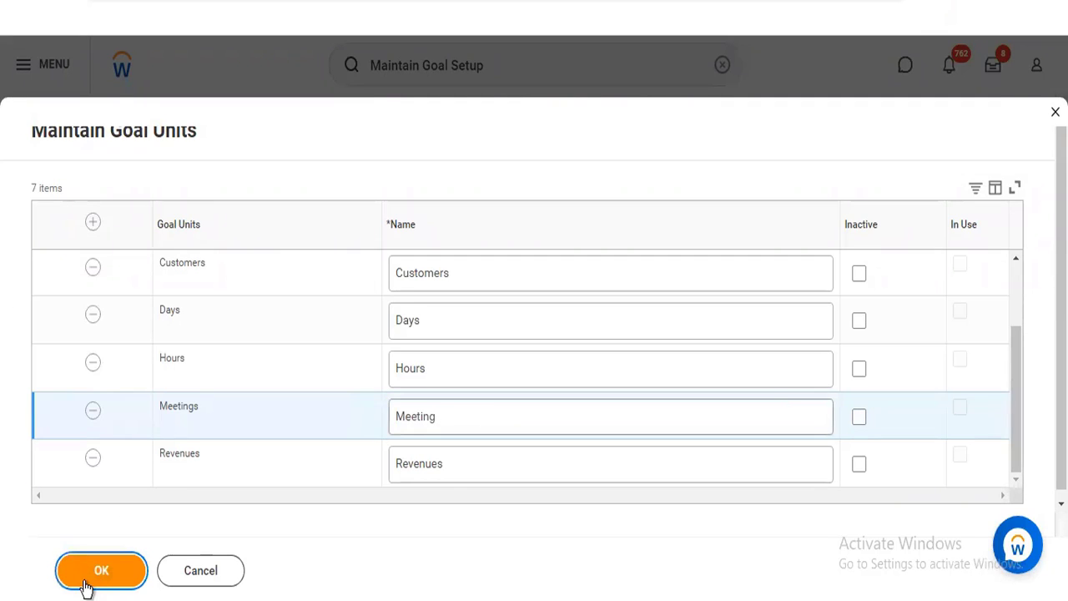
pyautogui.click(86, 584)
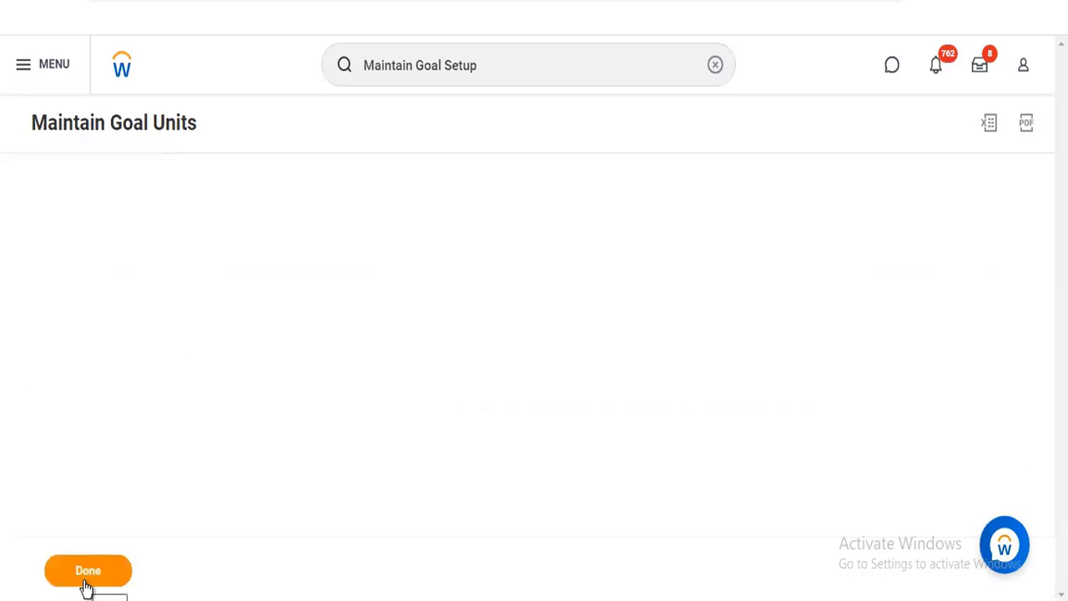
pyautogui.click(87, 584)
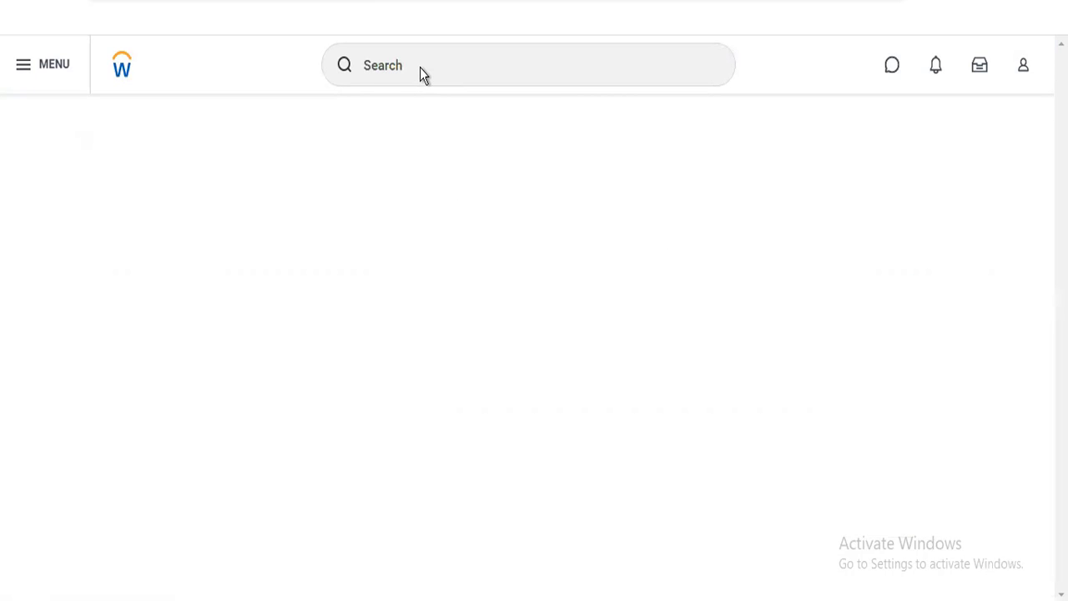
# Reopen Maintain Goal Setup from the recent searches and open the goal payout bands
pyautogui.click(421, 67)
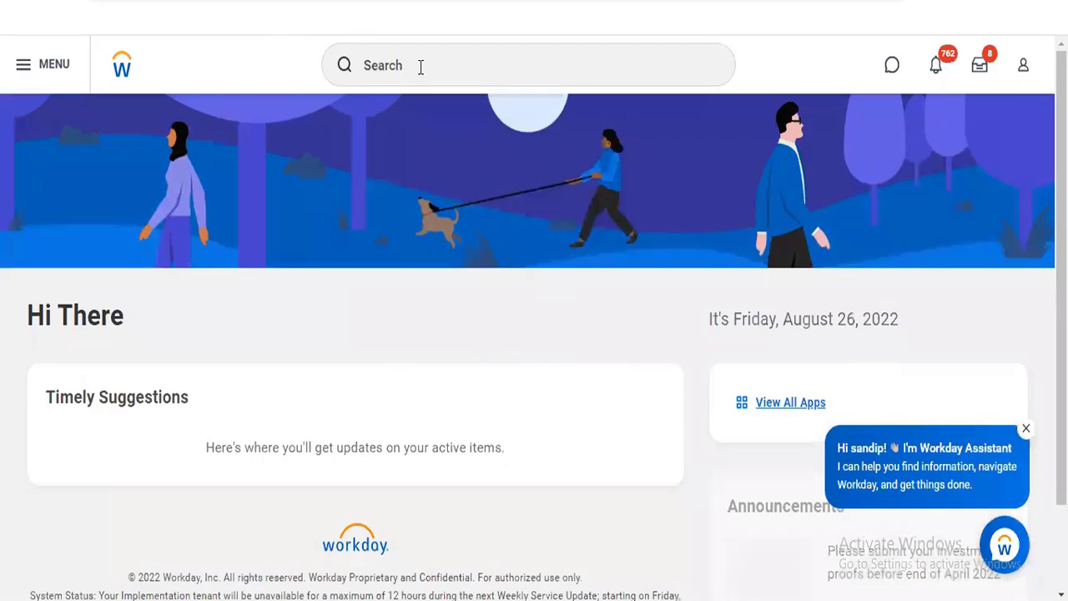
pyautogui.click(421, 67)
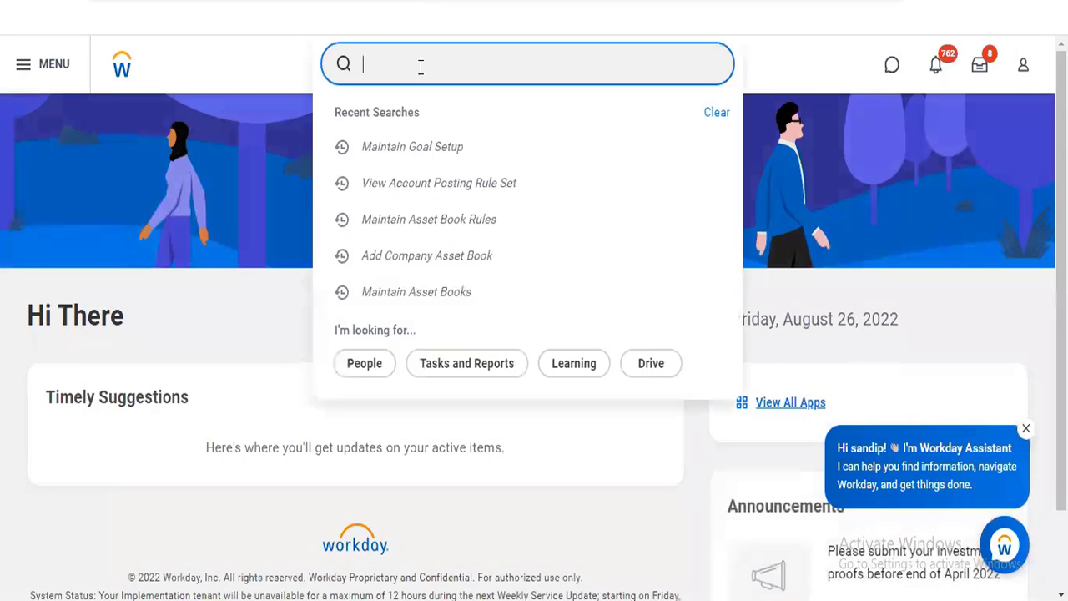
pyautogui.click(423, 156)
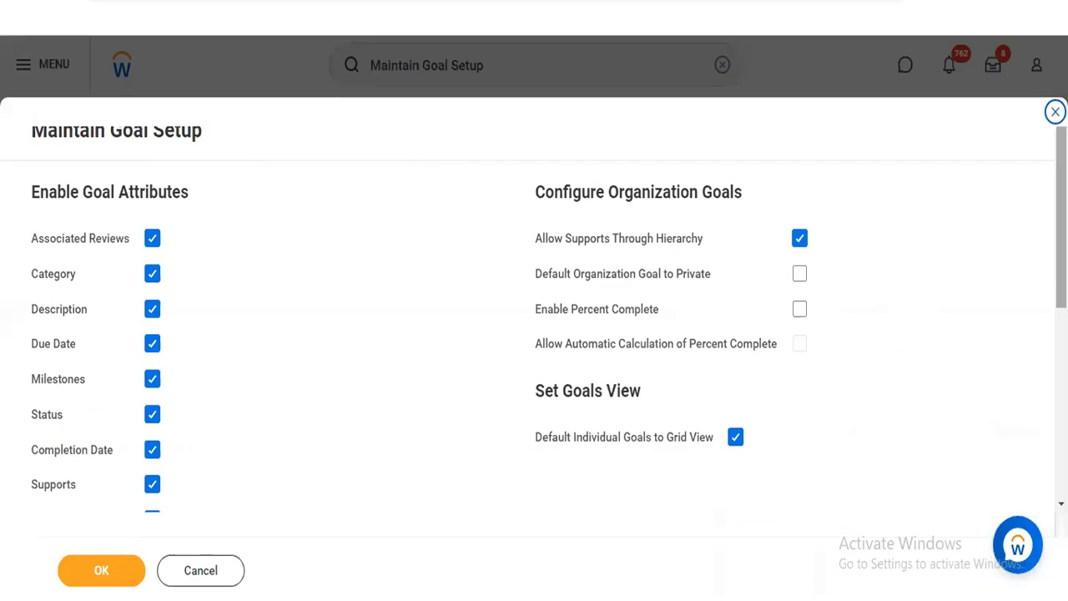
pyautogui.scroll(-2, 534, 334)
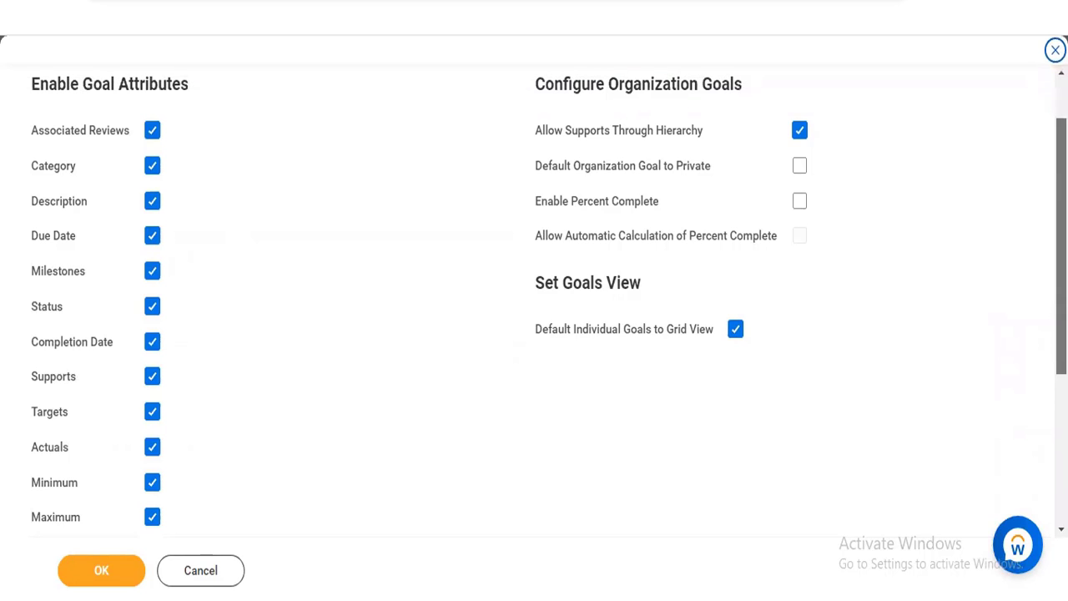
pyautogui.scroll(-5, 534, 333)
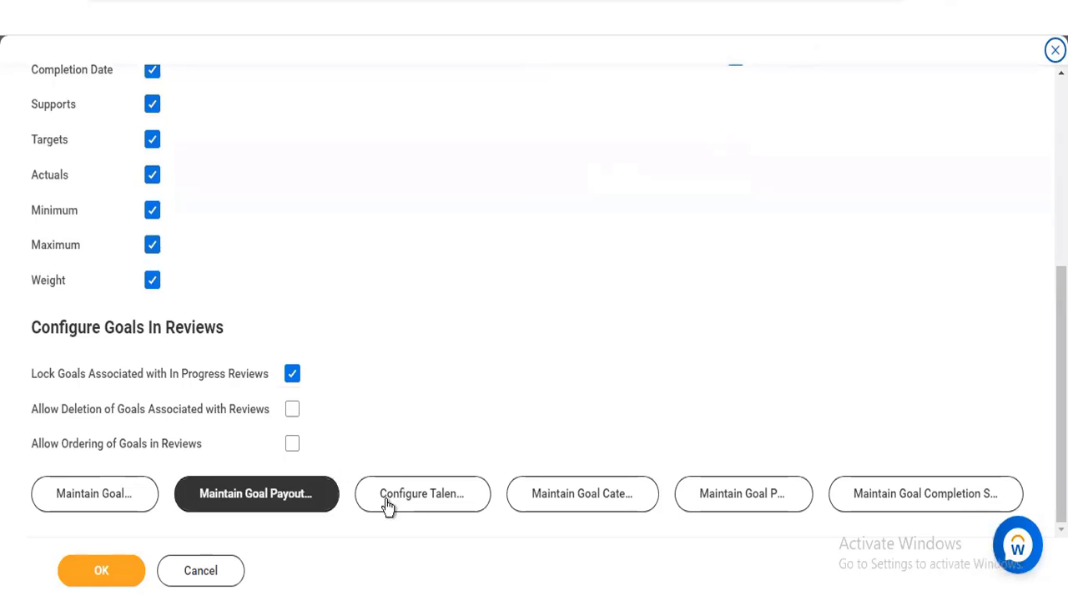
pyautogui.click(259, 506)
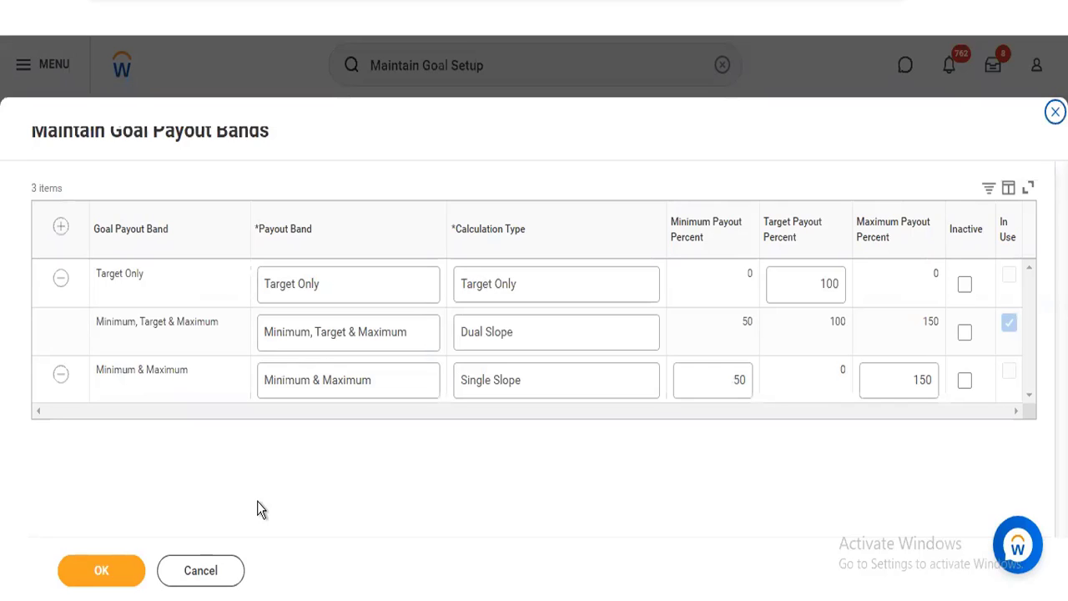
# Add a blank goal payout band row and view its available calculation types
pyautogui.click(61, 229)
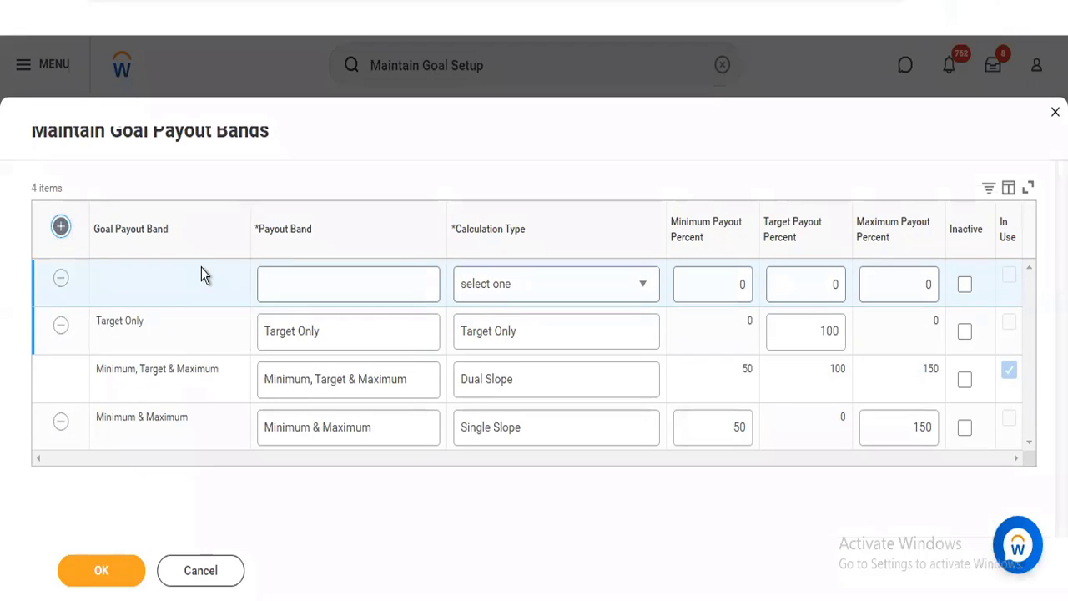
pyautogui.click(301, 286)
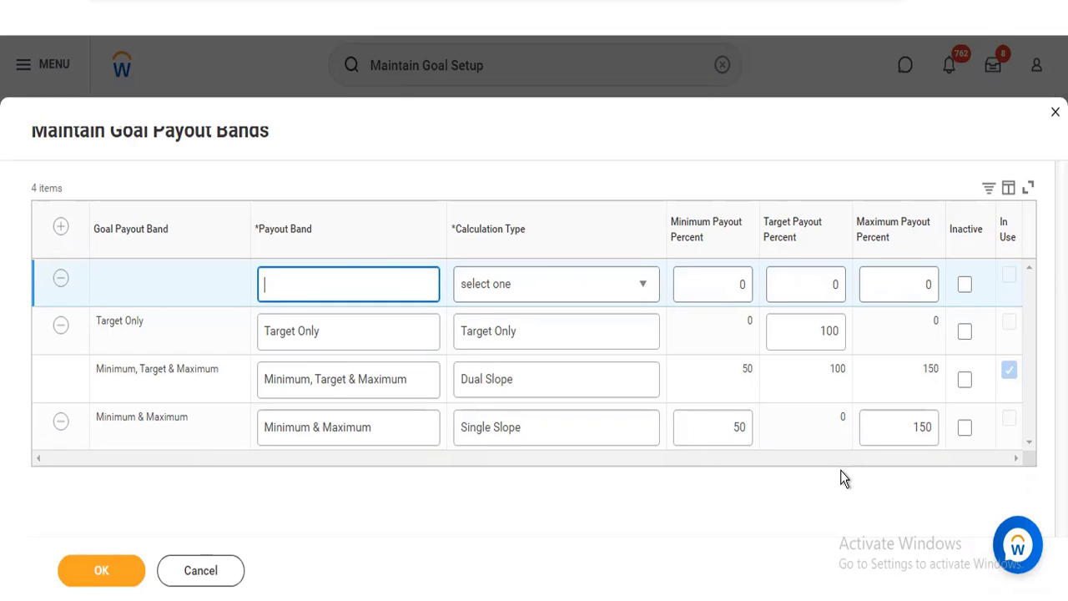
pyautogui.click(614, 300)
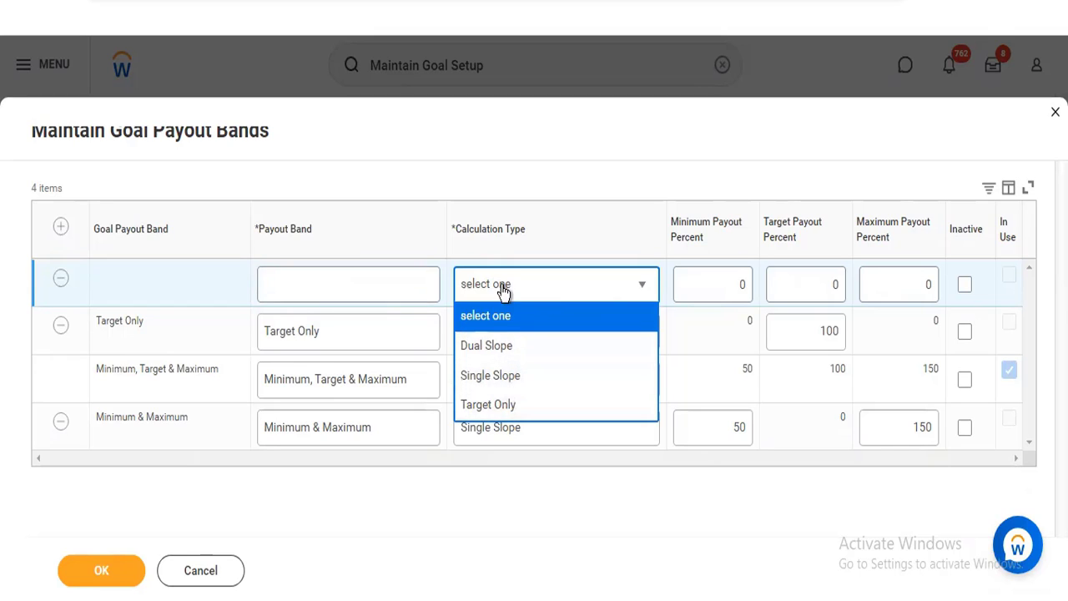
pyautogui.click(516, 188)
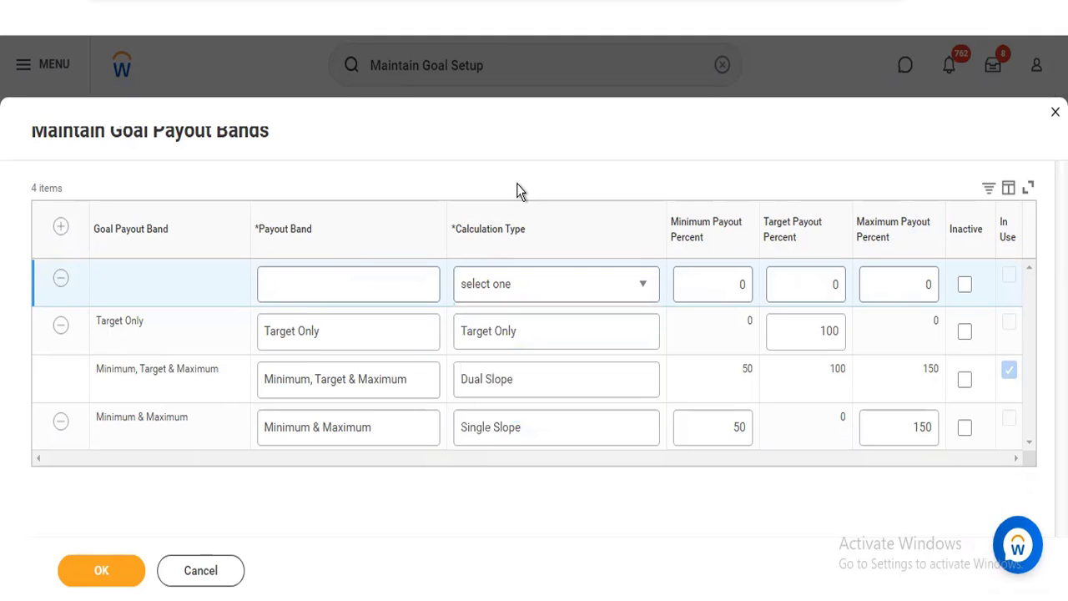
pyautogui.click(528, 286)
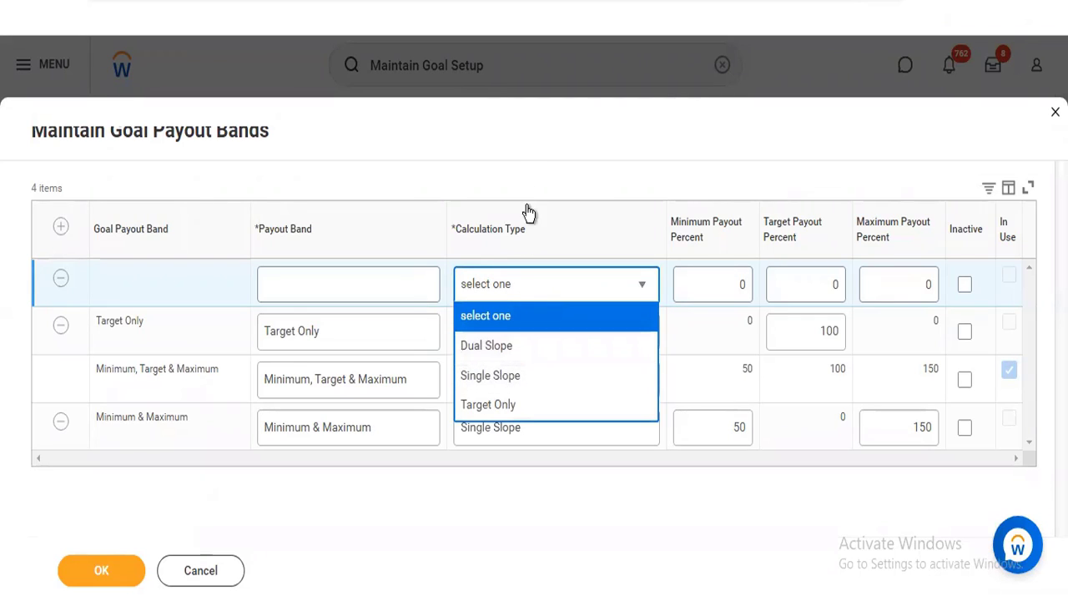
pyautogui.click(533, 171)
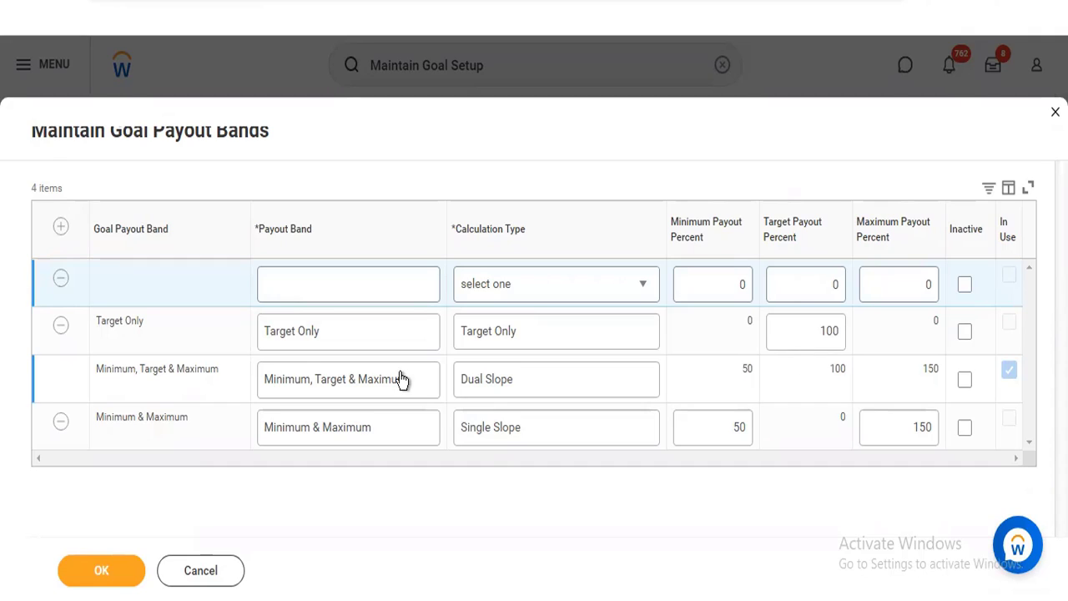
# Review the new row's fields and the existing bands' calculation types, and discard the payout band changes
pyautogui.click(282, 286)
pyautogui.click(597, 280)
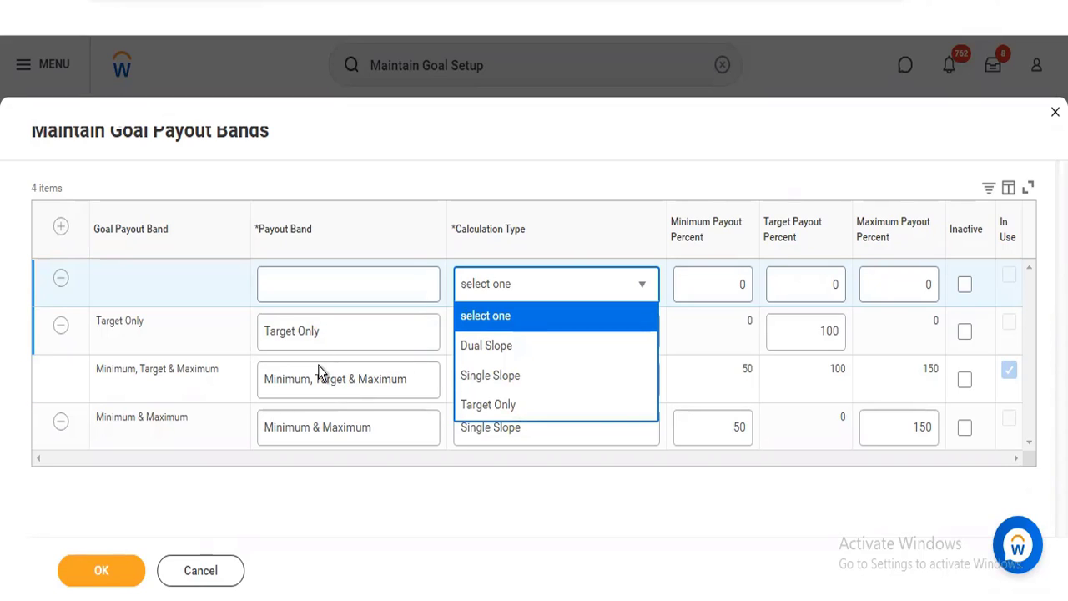
pyautogui.click(194, 387)
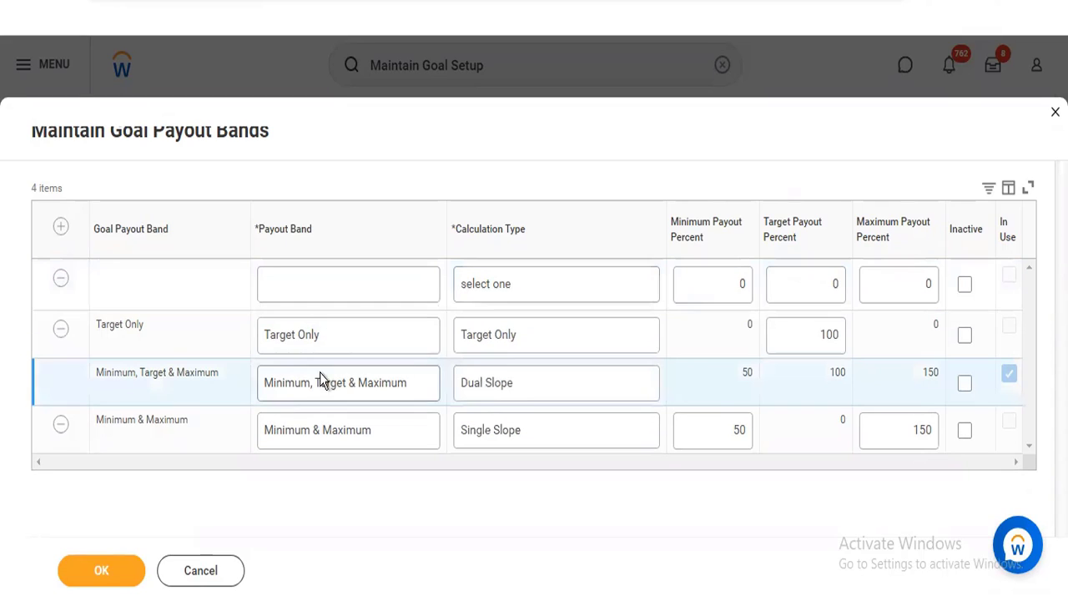
pyautogui.click(416, 379)
pyautogui.click(550, 349)
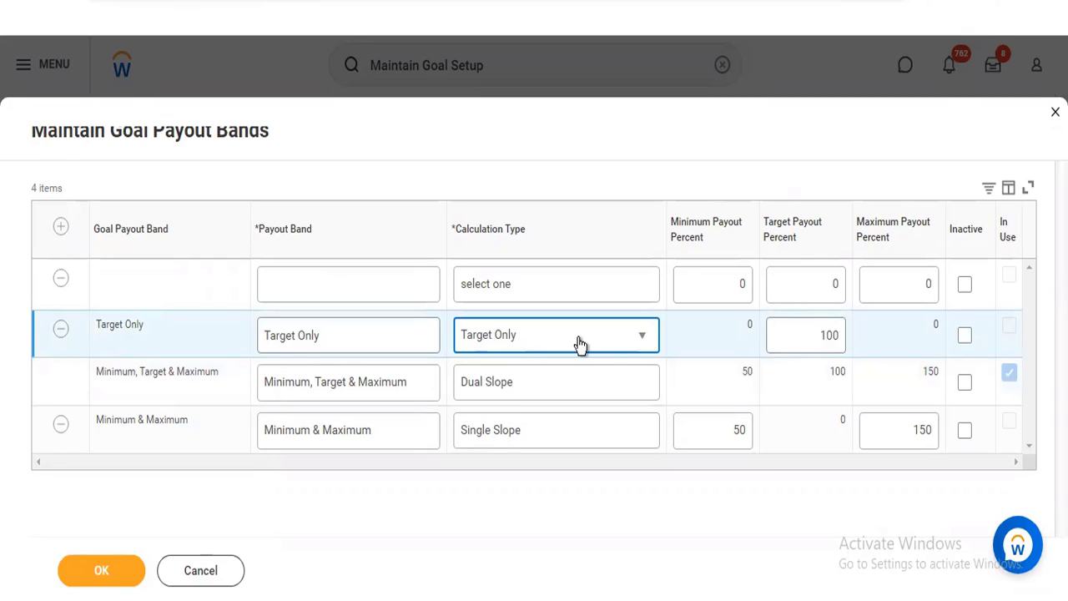
pyautogui.click(204, 570)
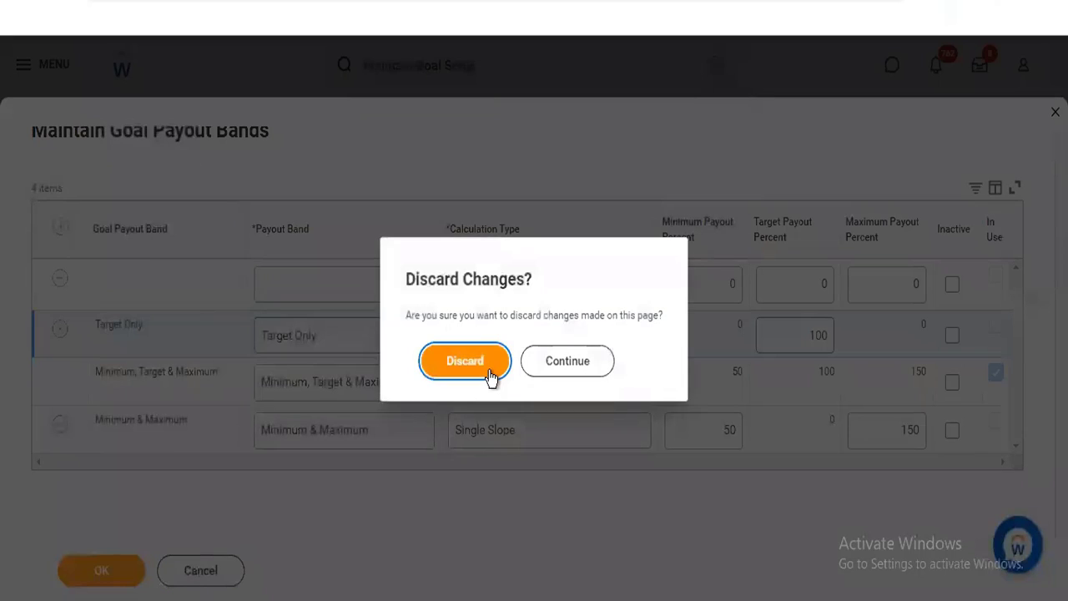
pyautogui.click(489, 376)
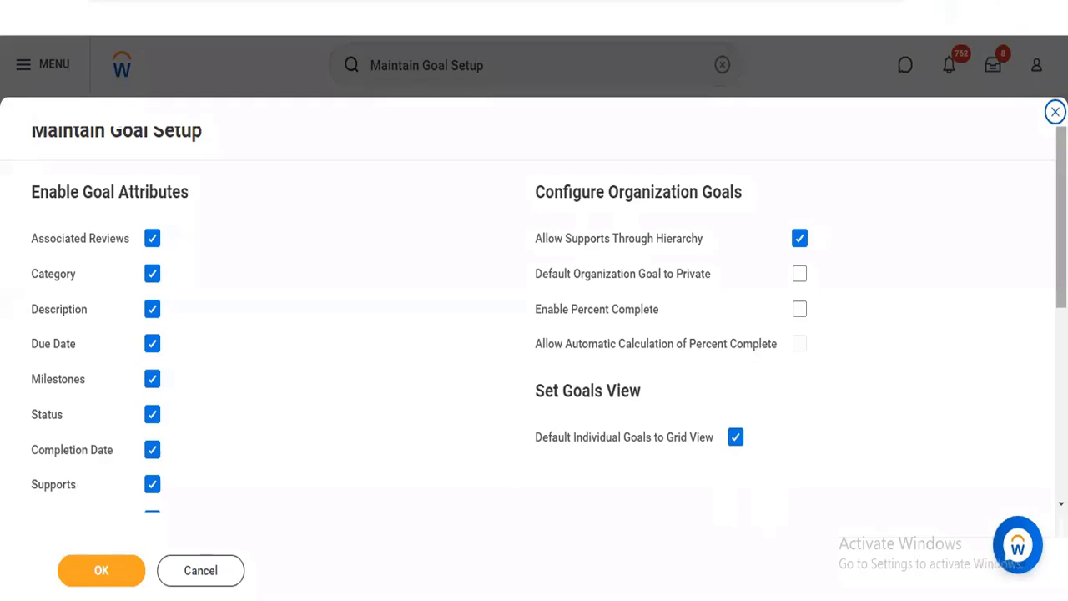
# Open Configure Talent Tags from the goal setup and examine the talent tag options for Goals
pyautogui.scroll(-5, 547, 499)
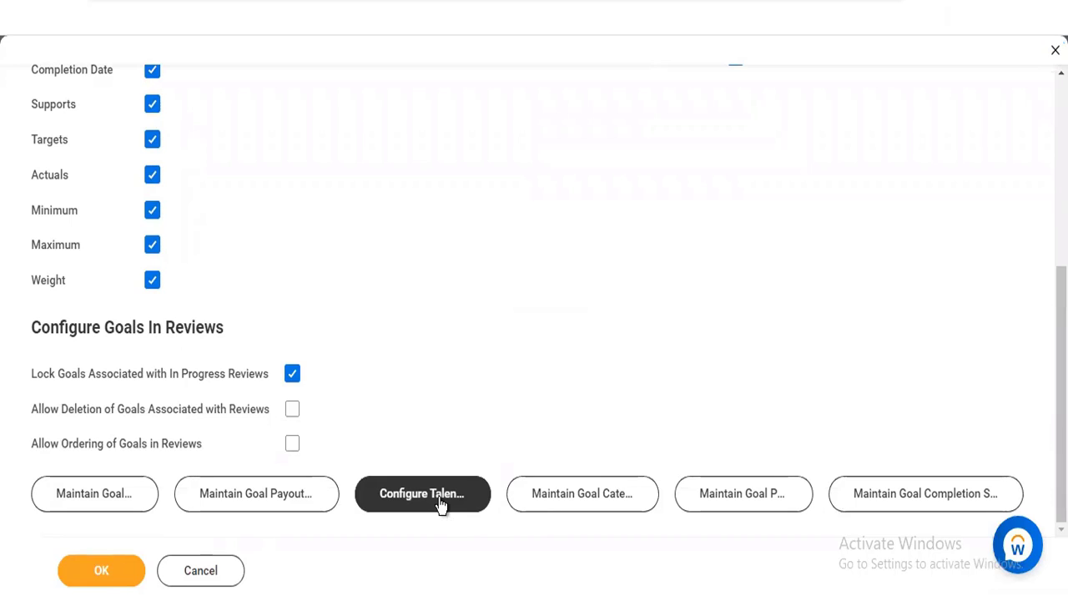
pyautogui.click(442, 500)
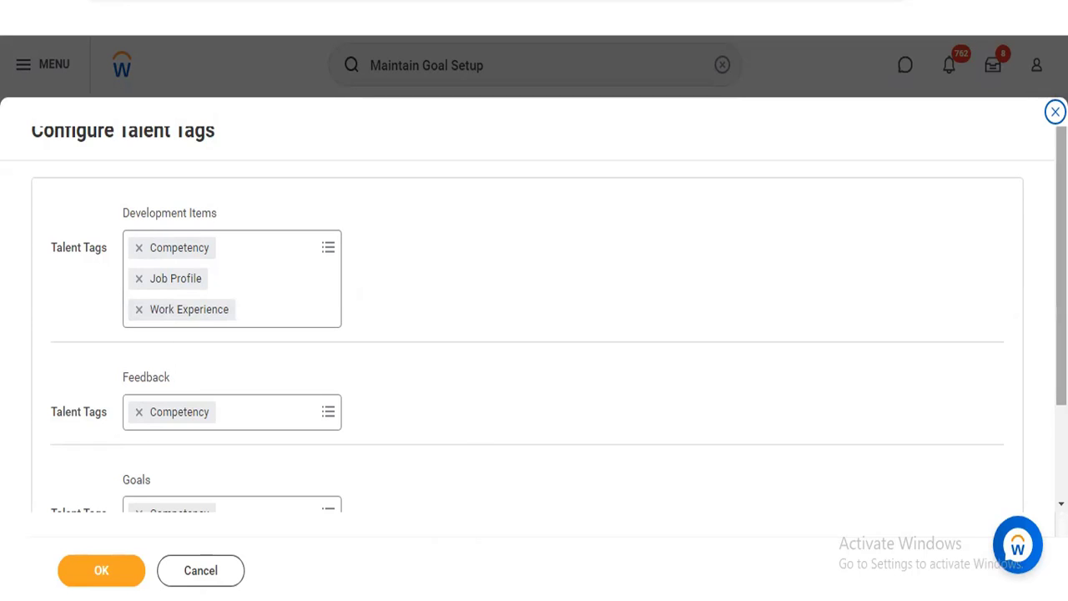
pyautogui.scroll(-2, 654, 472)
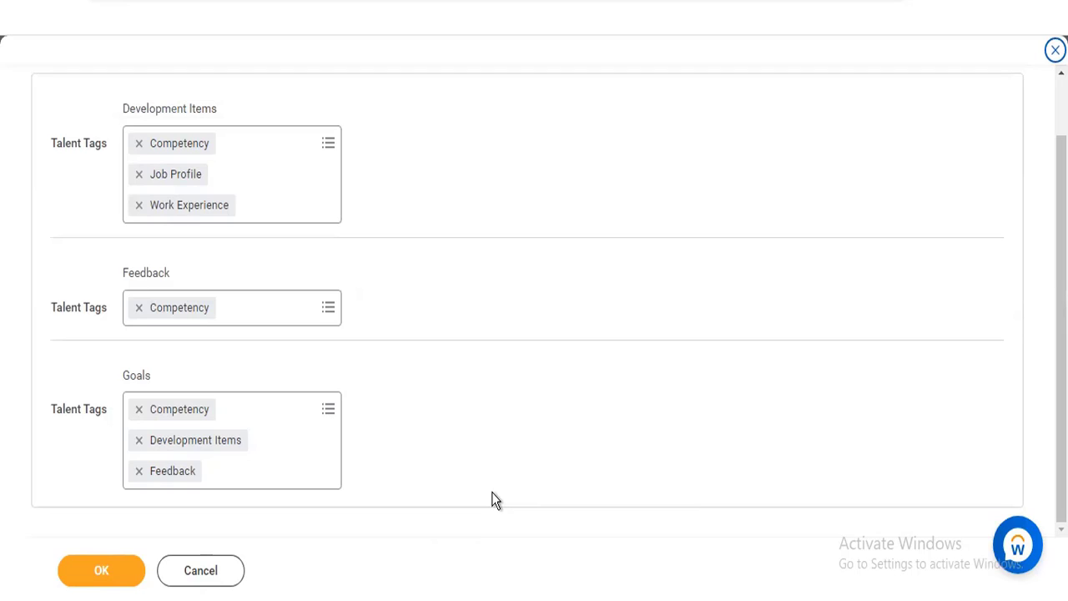
pyautogui.click(309, 417)
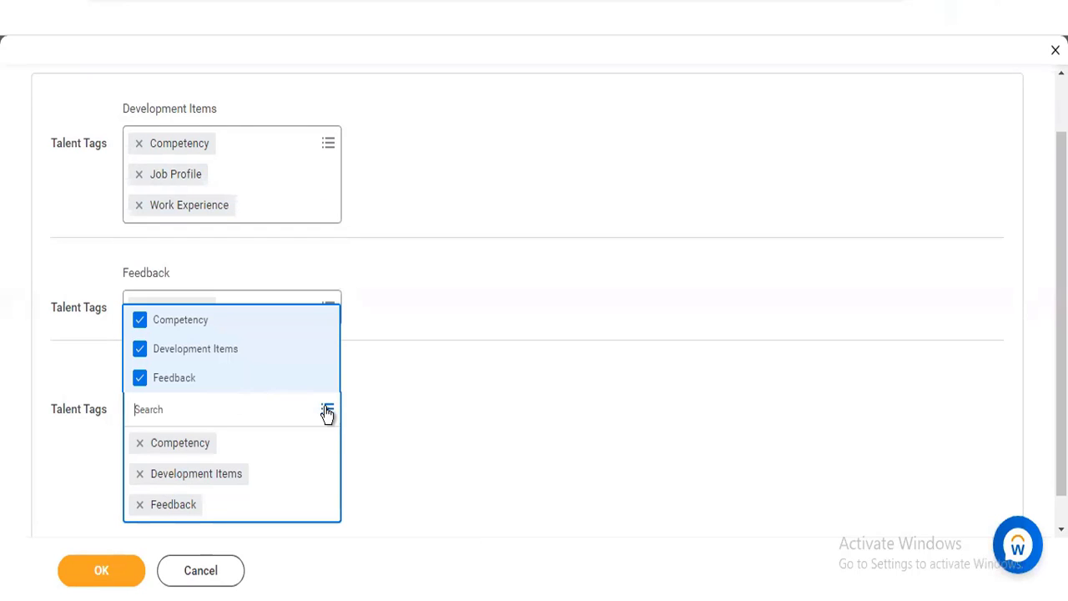
pyautogui.click(581, 181)
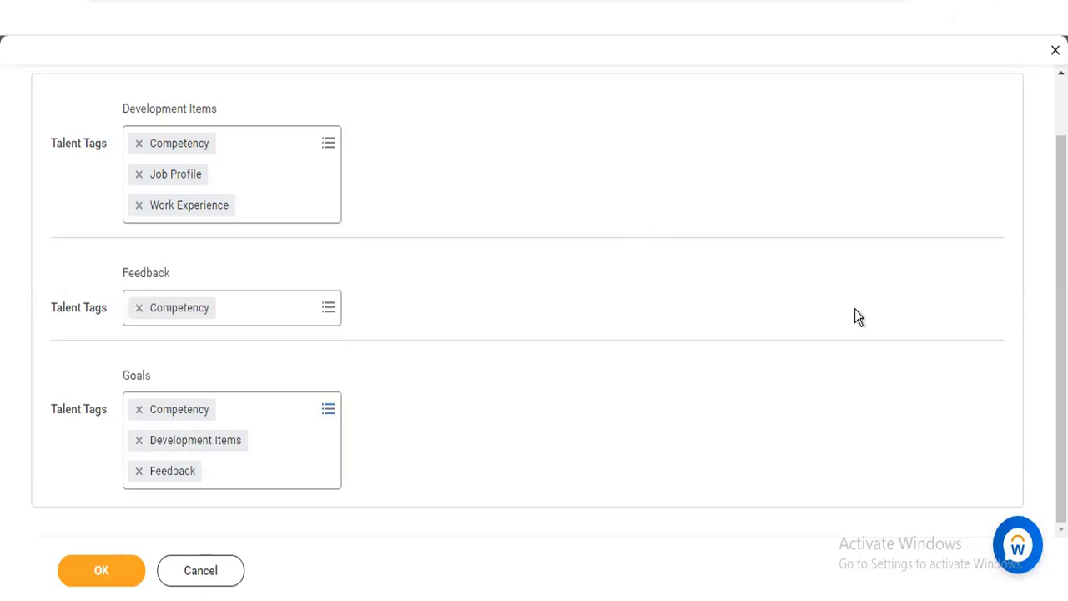
pyautogui.scroll(1, 527, 301)
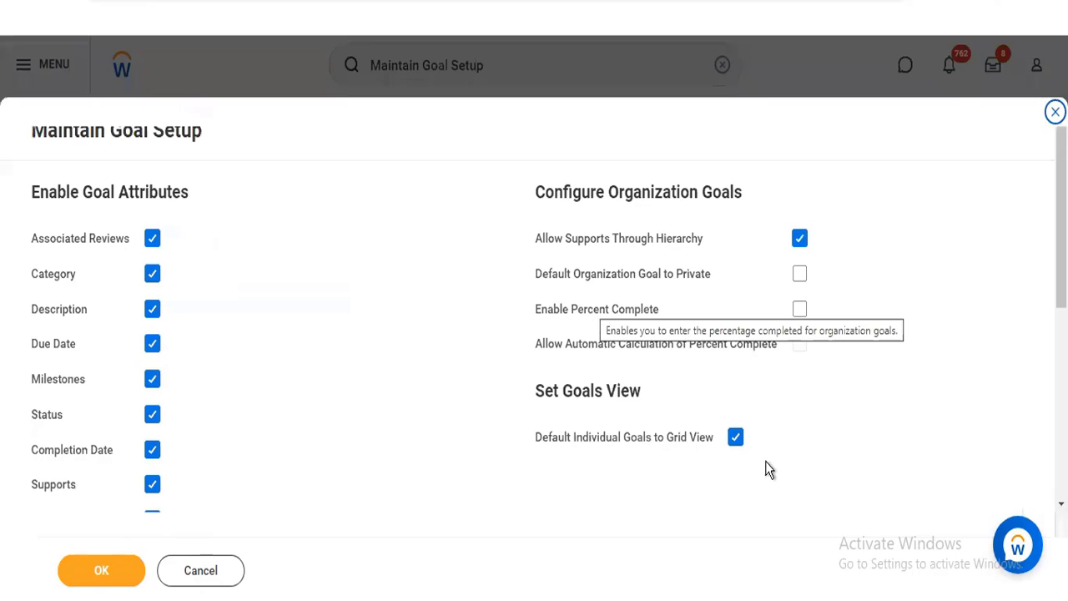
# Open Maintain Goal Categories from the goal setup and view the full list of categories
pyautogui.scroll(-5, 770, 470)
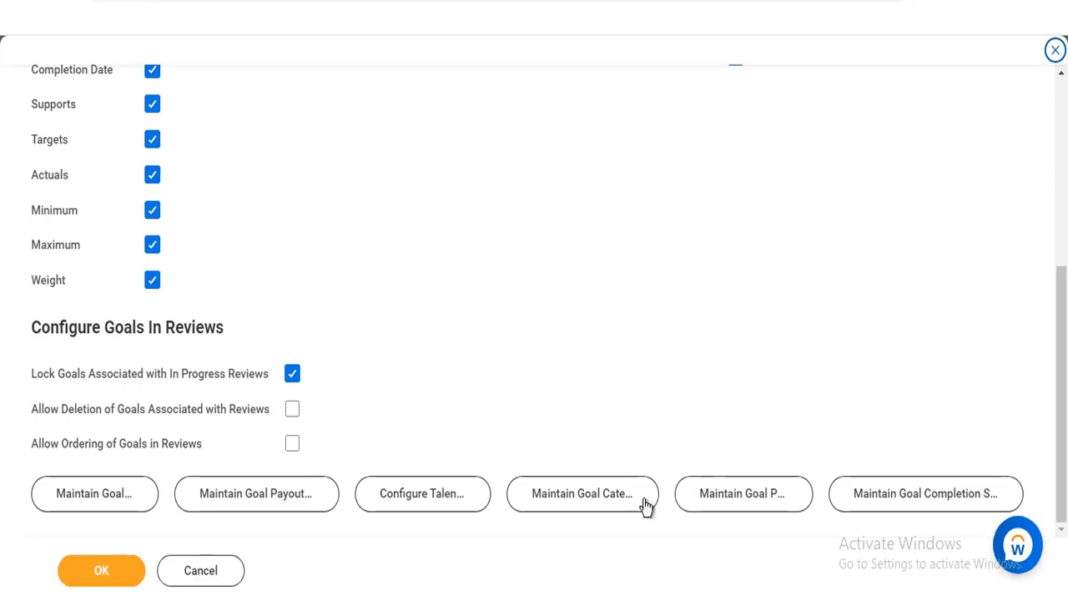
pyautogui.click(596, 502)
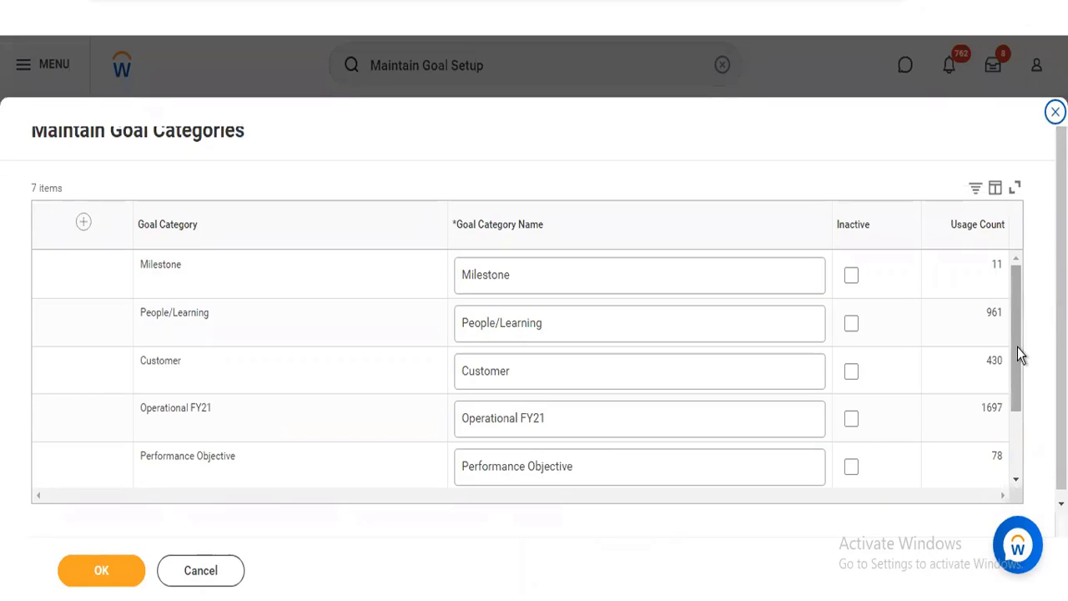
pyautogui.moveTo(1017, 347); pyautogui.dragTo(1012, 439)
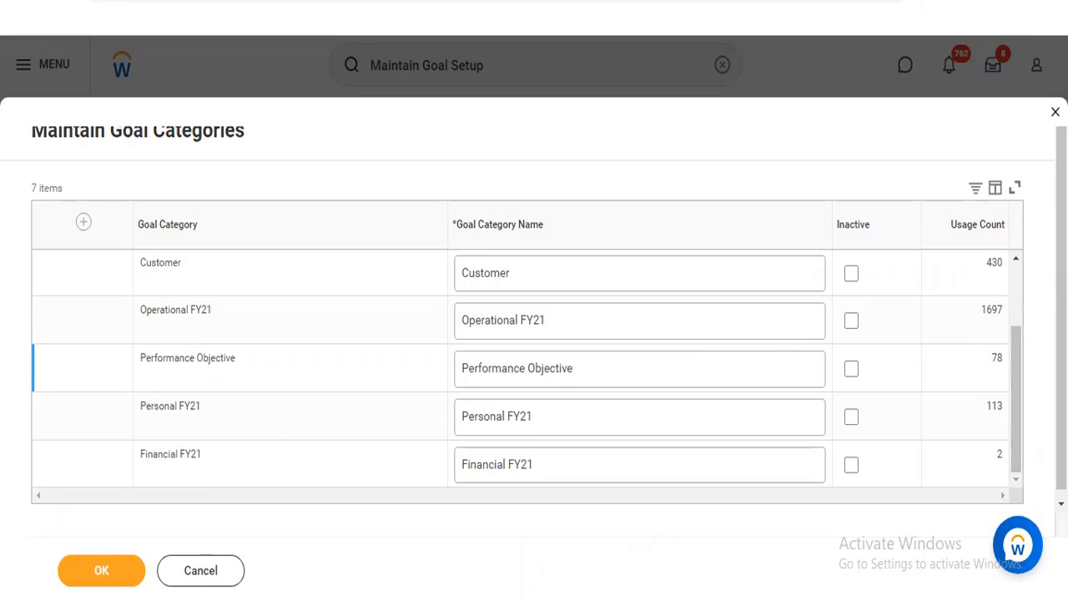
# Add a blank row to the goal categories and discard the goal category changes
pyautogui.moveTo(1022, 369); pyautogui.dragTo(1019, 263)
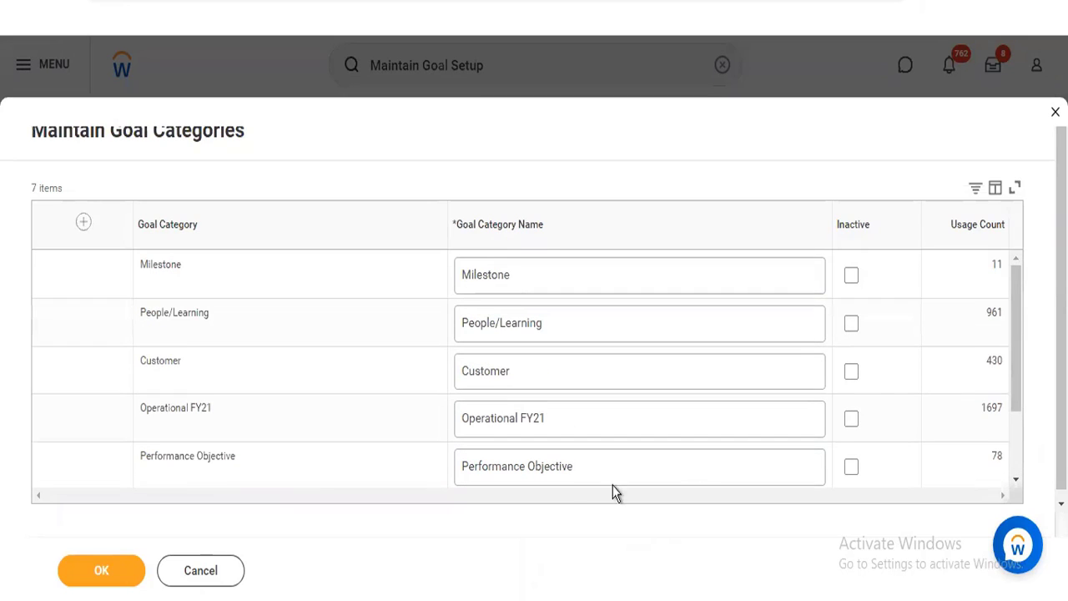
pyautogui.click(84, 223)
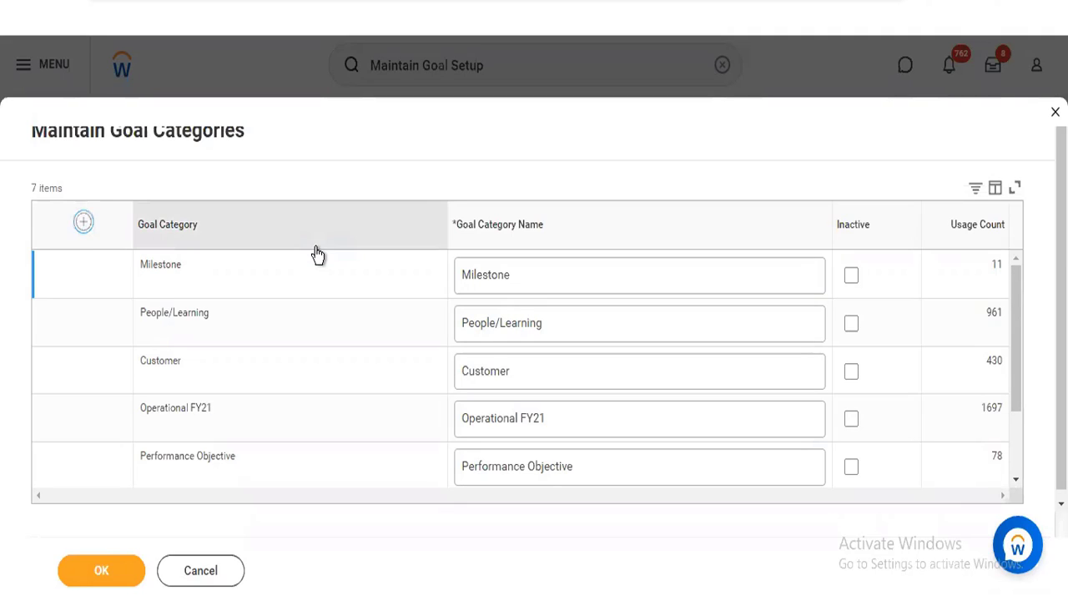
pyautogui.click(484, 273)
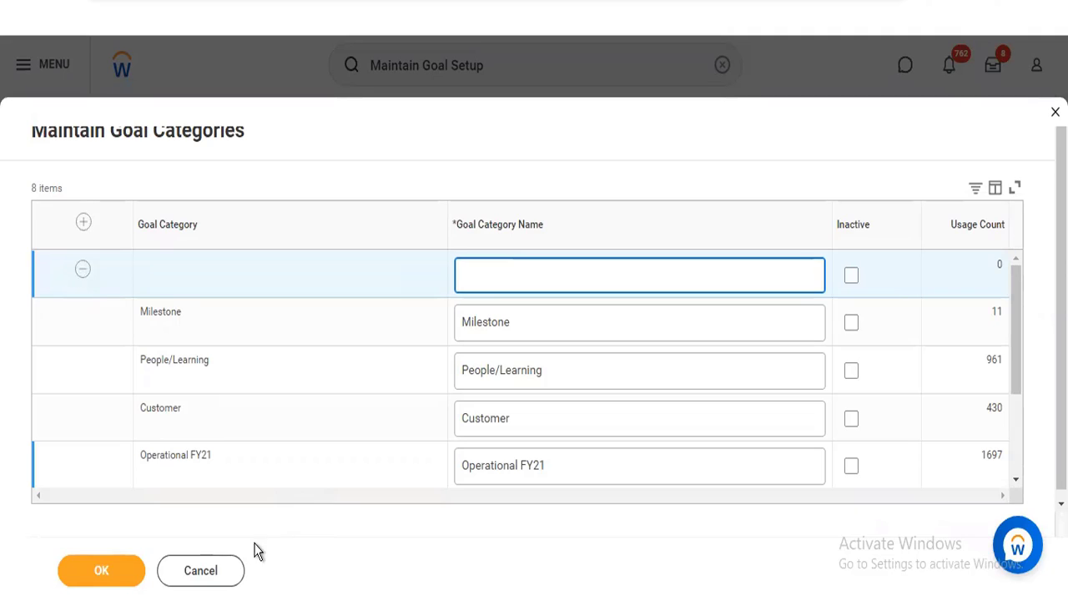
pyautogui.click(220, 567)
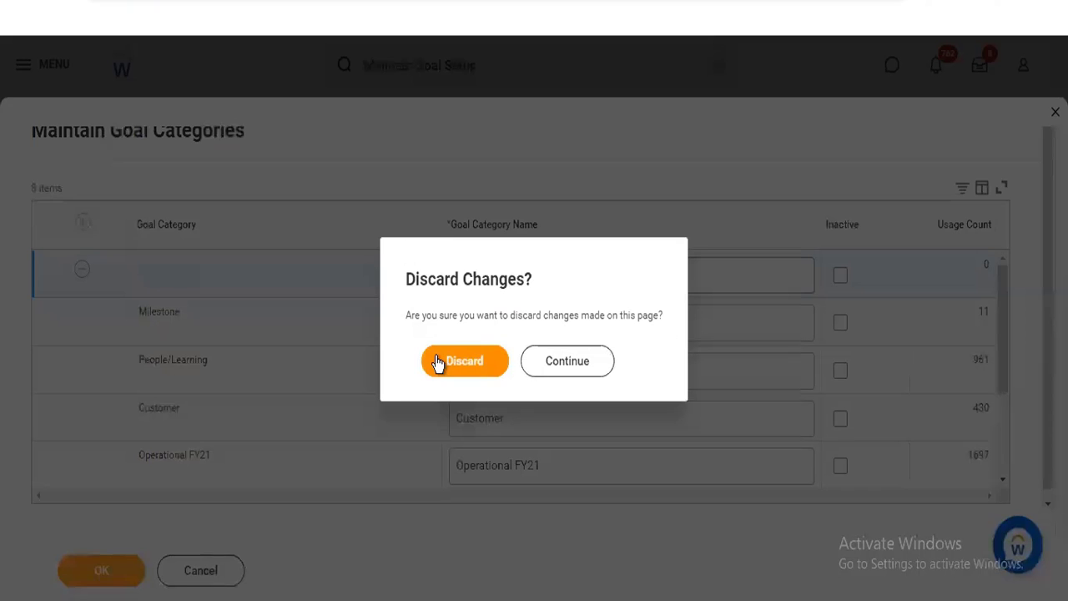
pyautogui.click(438, 360)
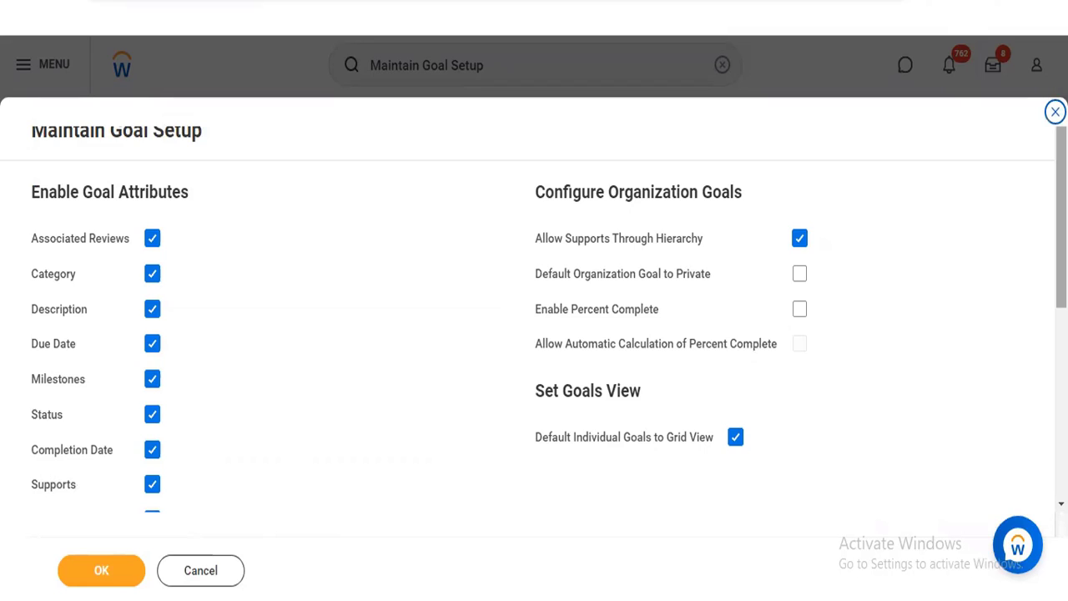
# Open Maintain Goal Periods from the goal setup and view the list of periods
pyautogui.scroll(-5, 548, 306)
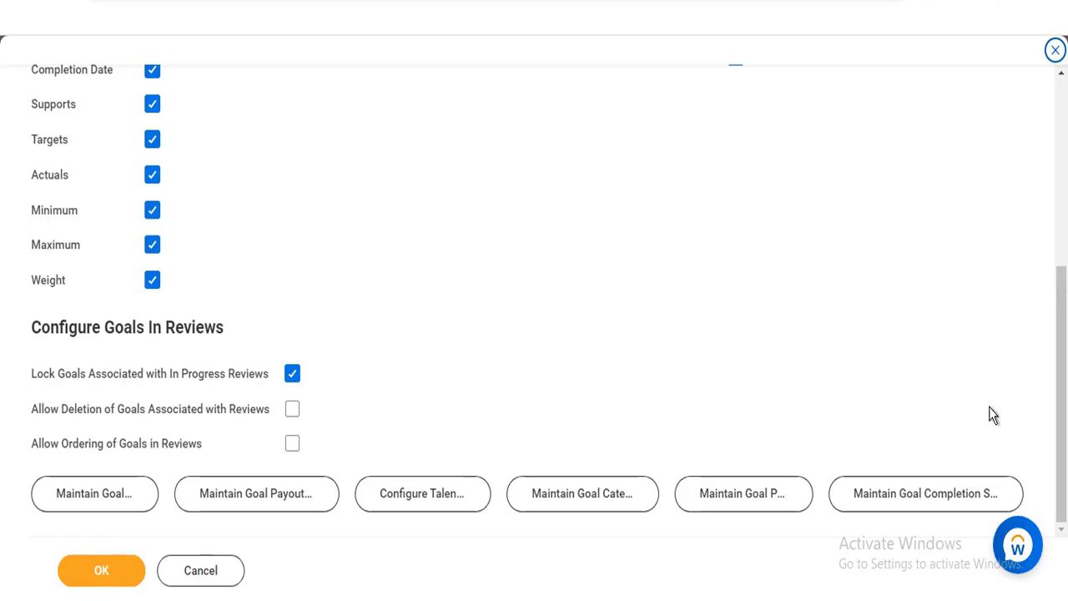
pyautogui.click(739, 507)
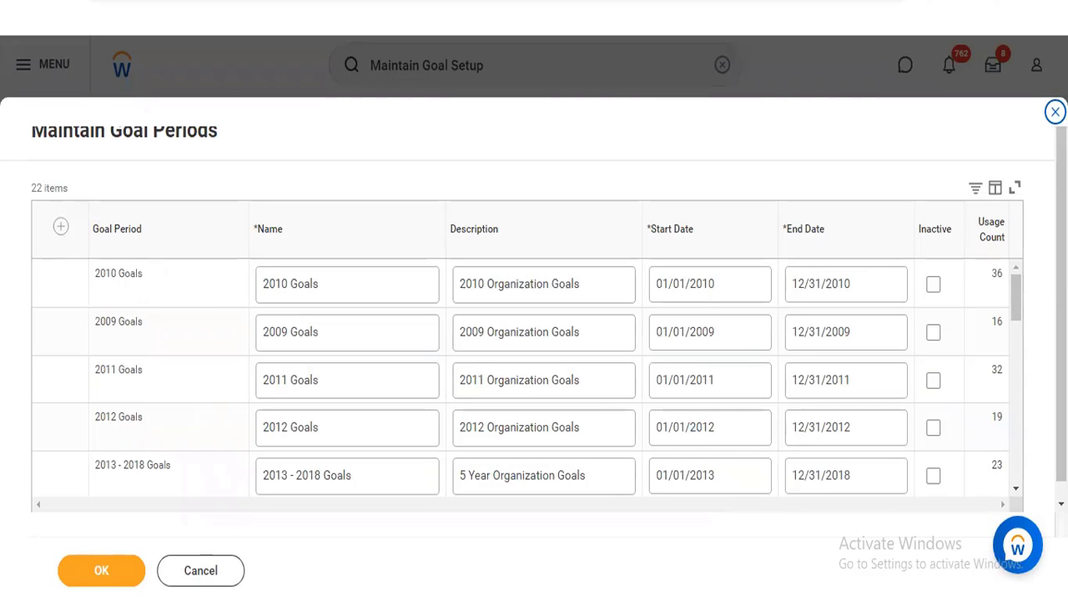
pyautogui.moveTo(1013, 292)
pyautogui.mouseDown()
pyautogui.moveTo(1017, 407)
pyautogui.moveTo(1017, 274)
pyautogui.mouseUp()
# Add a goal period row and name it with the person's first name followed by "2022 Goals"
pyautogui.click(60, 227)
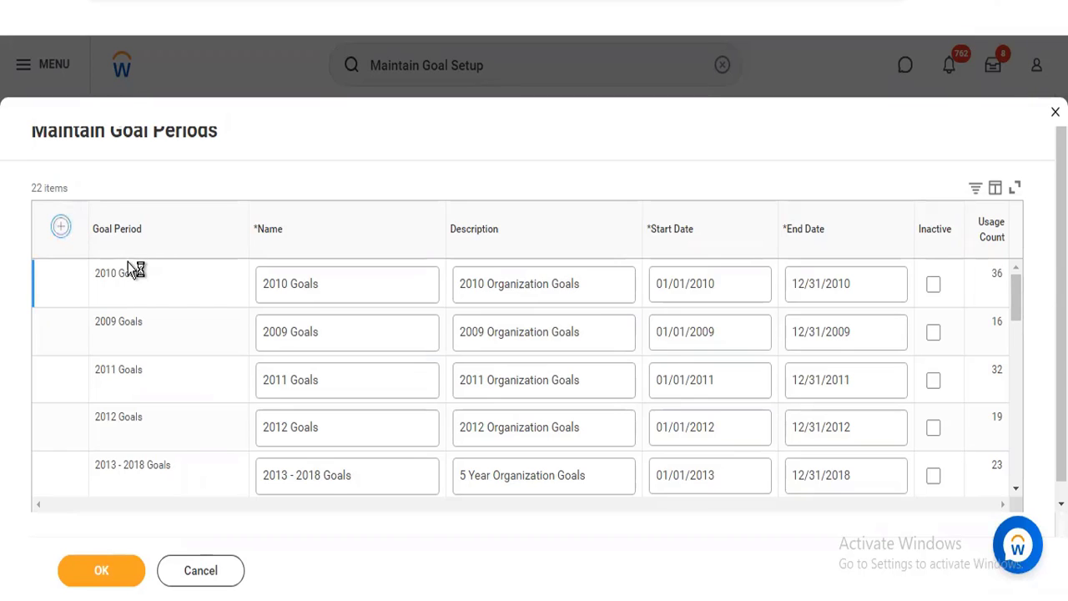
pyautogui.click(61, 230)
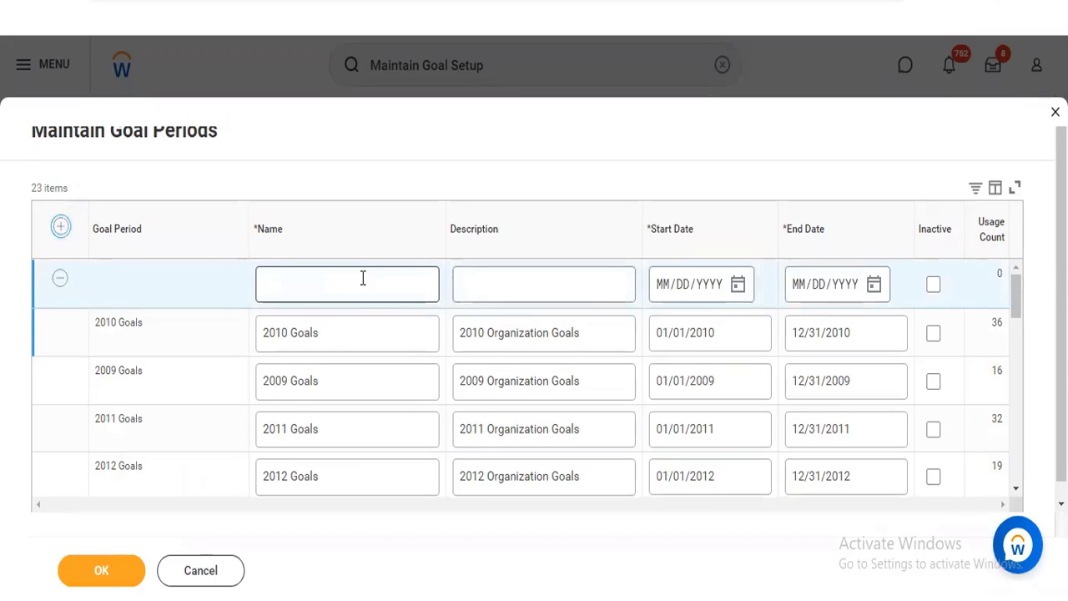
pyautogui.click(362, 278)
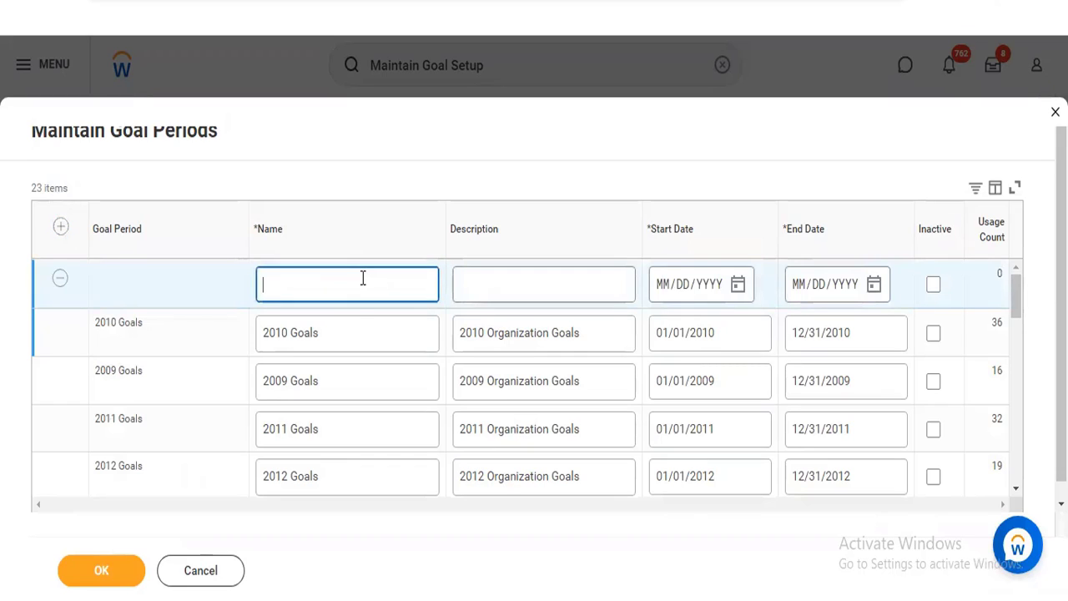
pyautogui.write('Aditi')
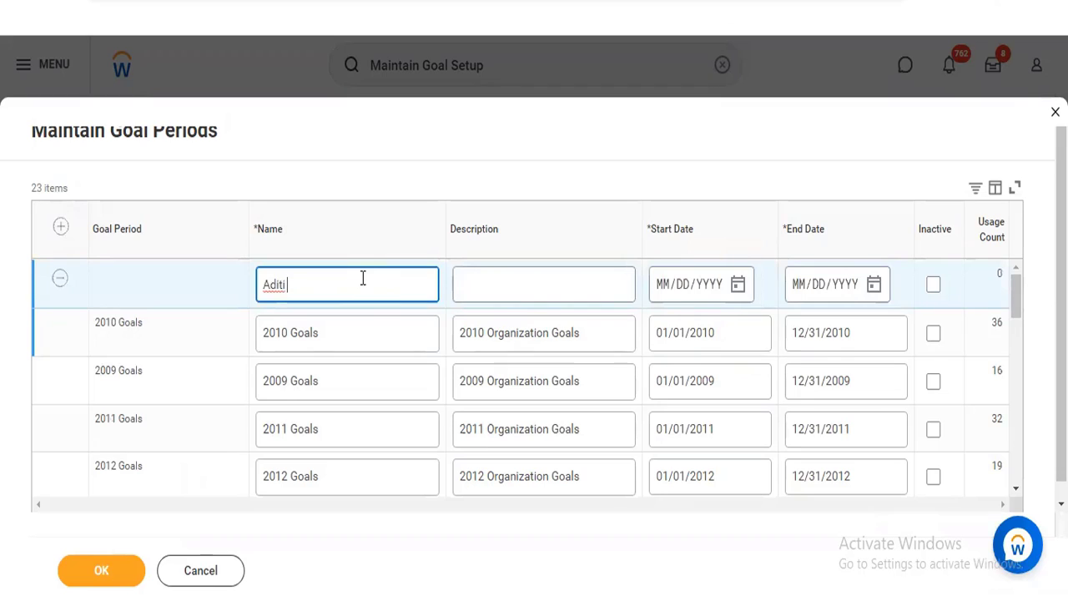
pyautogui.write(' 2022 Goals')
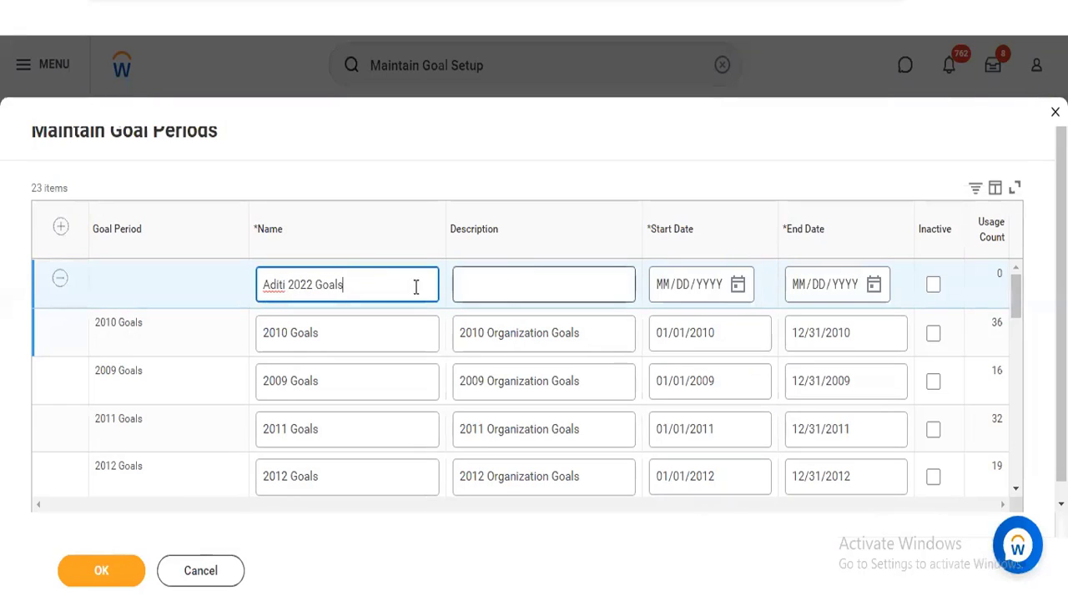
# Copy the new goal period's name into its description
pyautogui.hotkey('ctrl', 'a')
pyautogui.hotkey('ctrl', 'c')
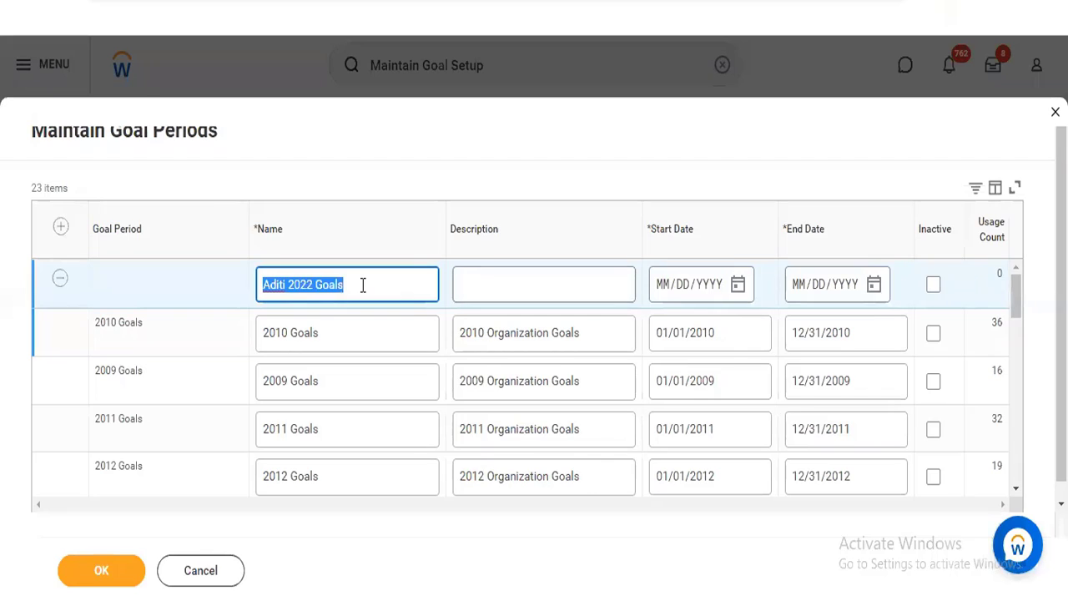
pyautogui.click(531, 268)
pyautogui.hotkey('ctrl', 'v')
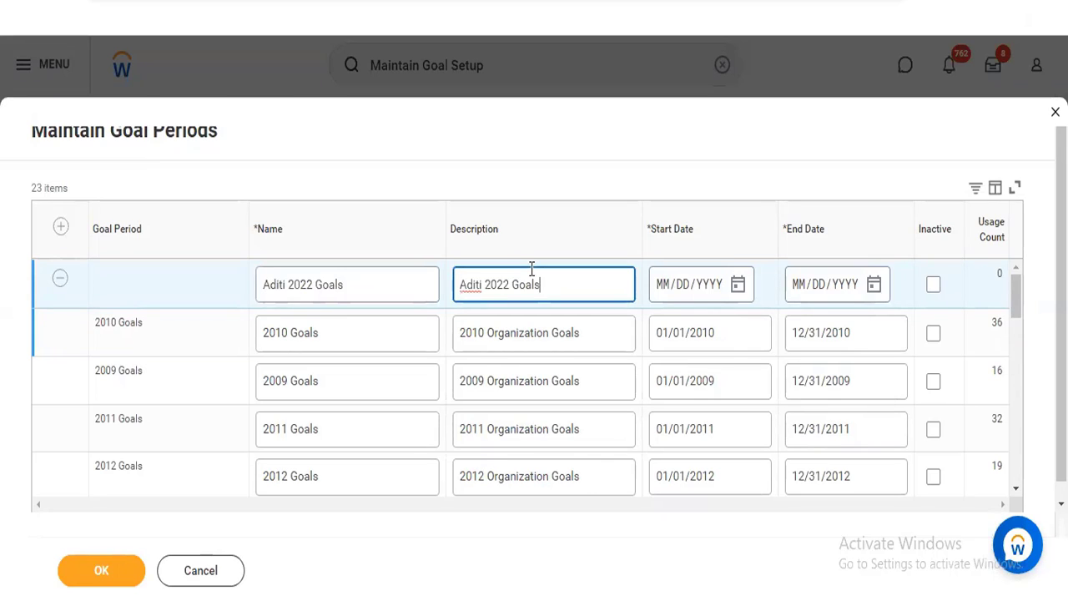
# View the start date calendar for the new goal period and discard the goal period changes
pyautogui.click(737, 286)
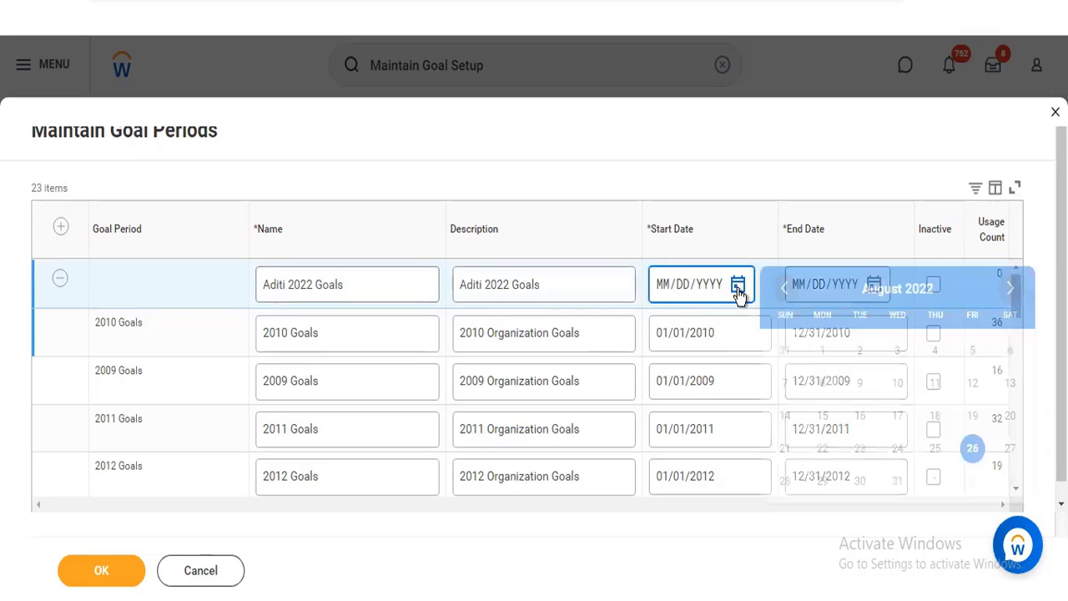
pyautogui.click(692, 142)
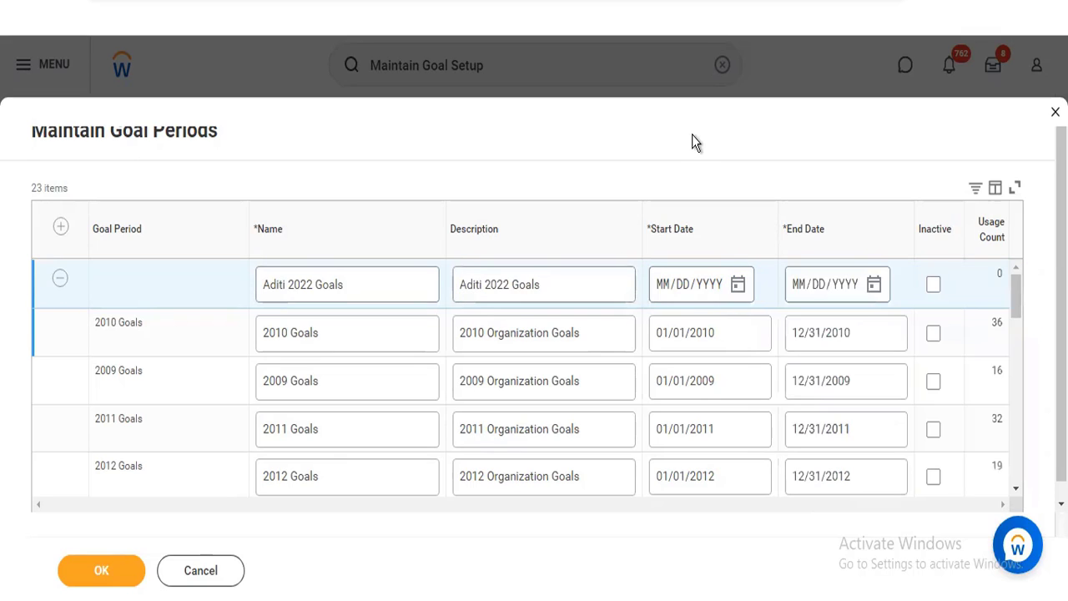
pyautogui.click(198, 570)
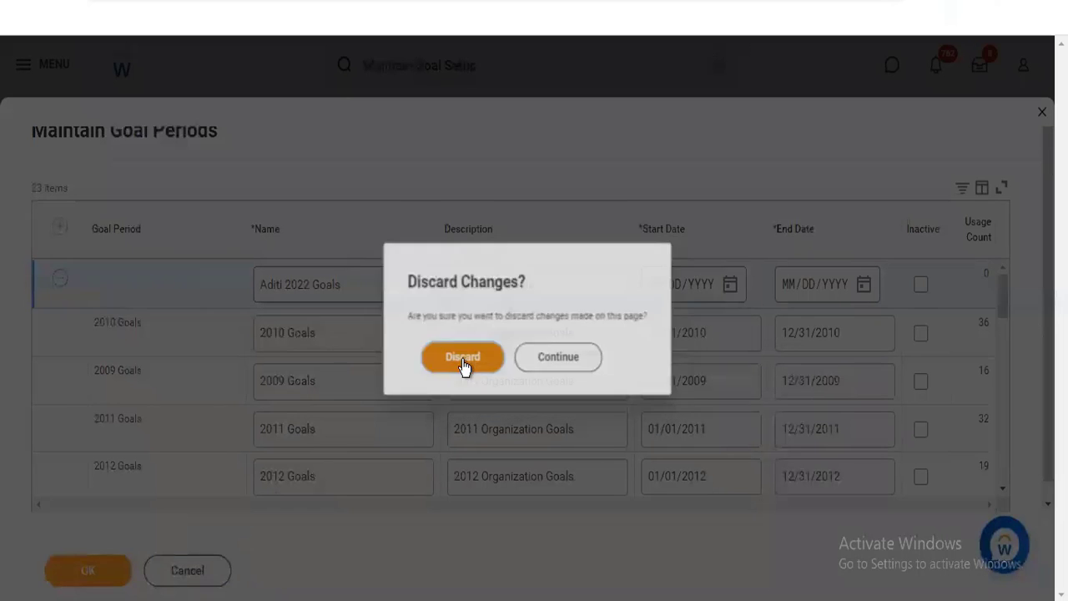
pyautogui.click(464, 364)
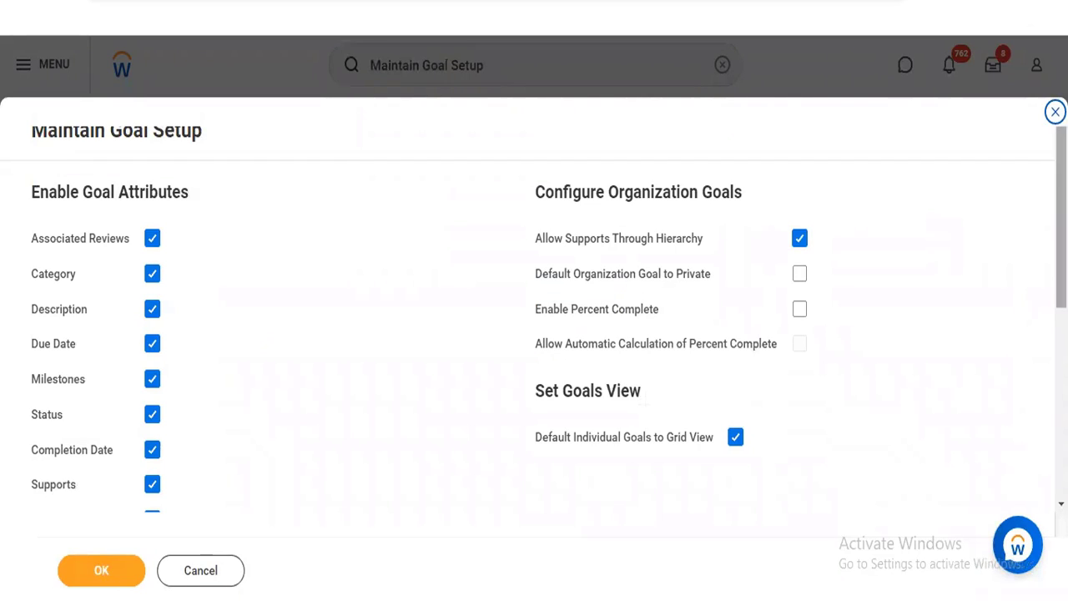
# Open Maintain Goal Completion Statuses from the goal setup and review the existing statuses and their mappings
pyautogui.scroll(-5, 534, 317)
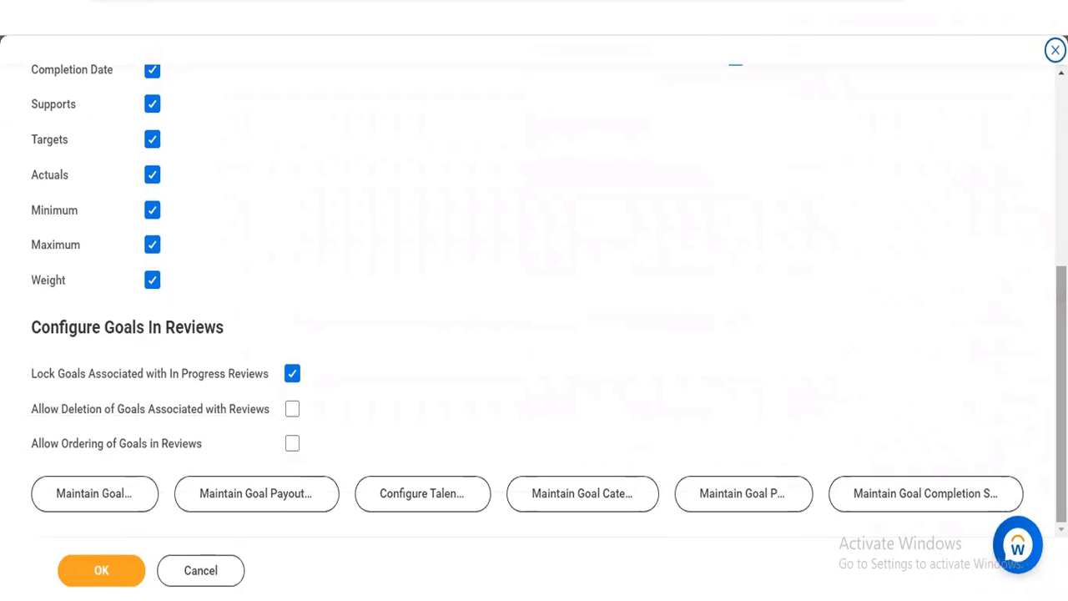
pyautogui.click(945, 493)
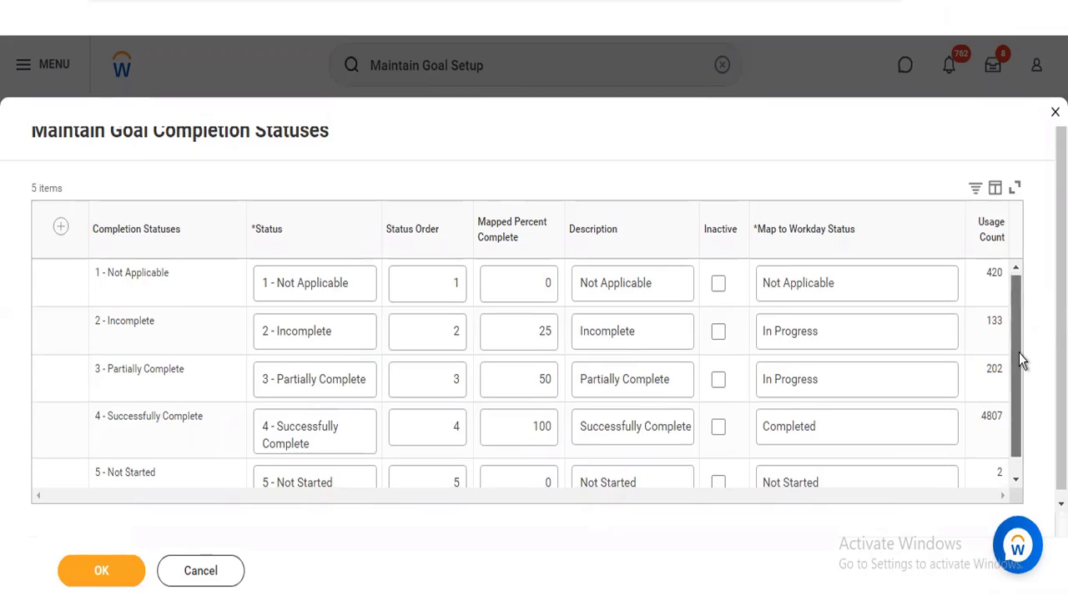
pyautogui.scroll(-2, 1020, 355)
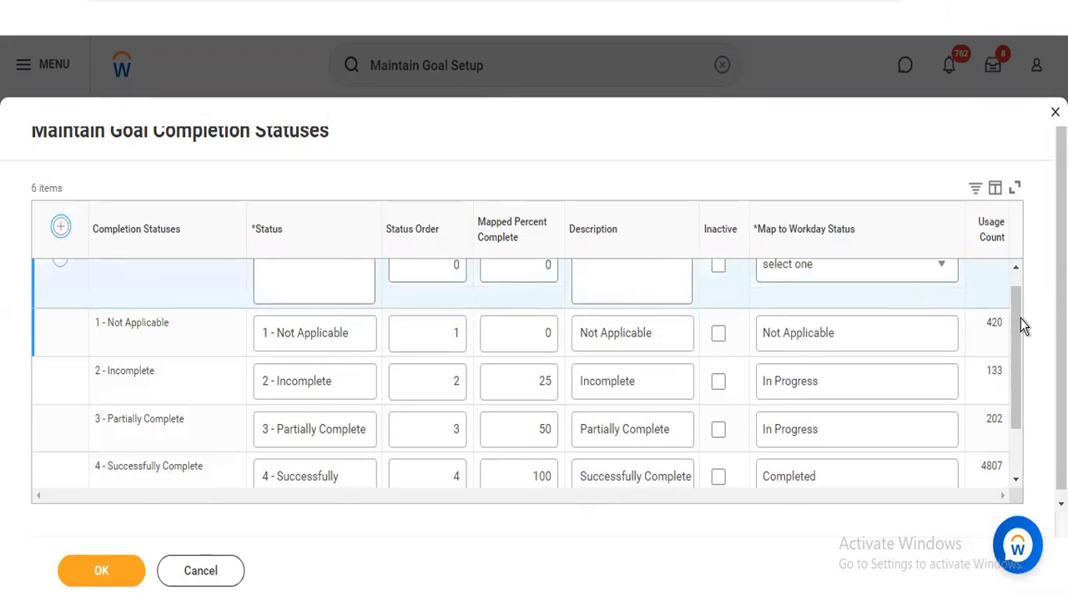
# Add a goal completion status row and name its status "6 - Cancelled"
pyautogui.scroll(1, 1020, 306)
pyautogui.click(305, 286)
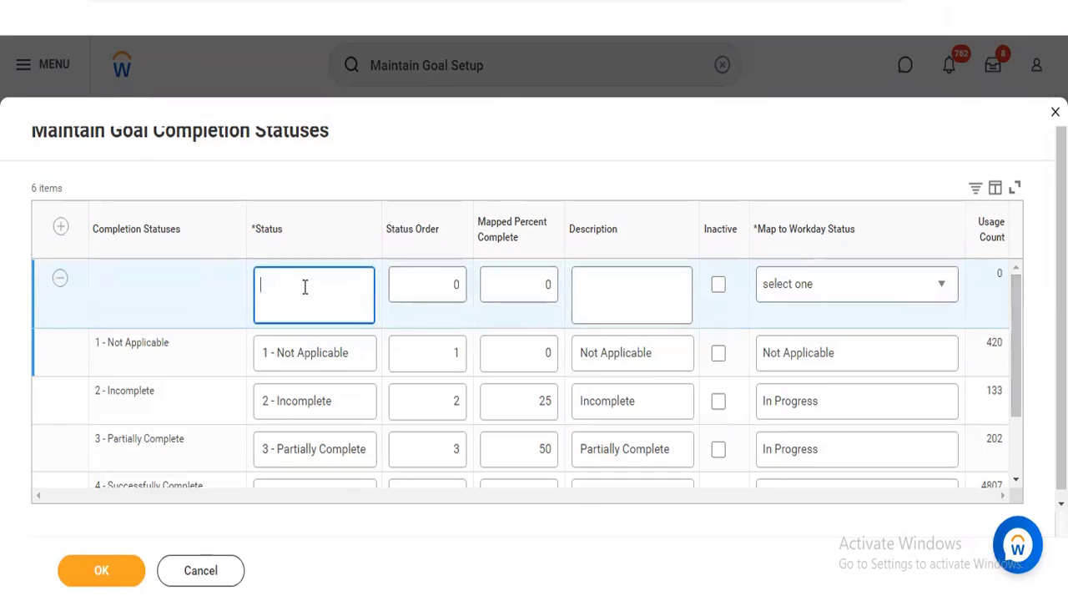
pyautogui.write('6 - Can')
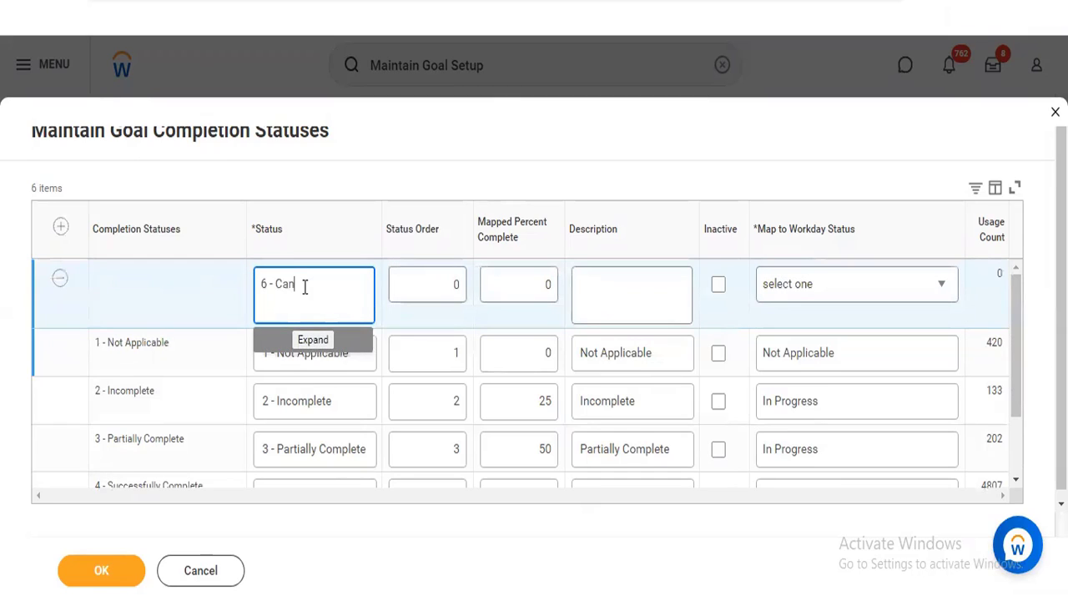
pyautogui.write('celled')
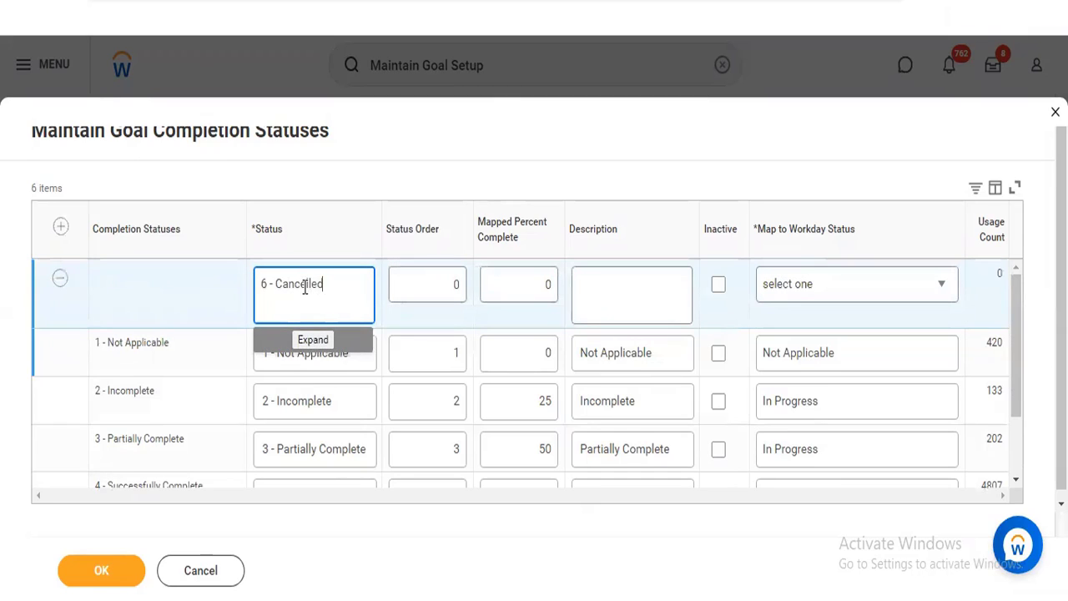
pyautogui.click(539, 162)
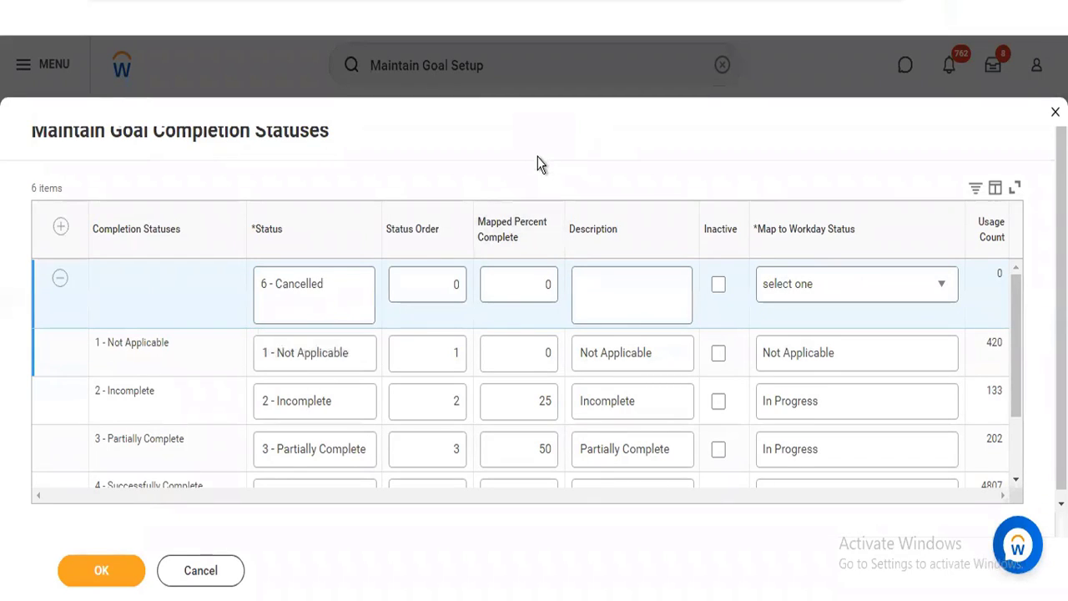
# View the Workday statuses available for mapping the new completion status, and discard the completion status changes
pyautogui.click(631, 304)
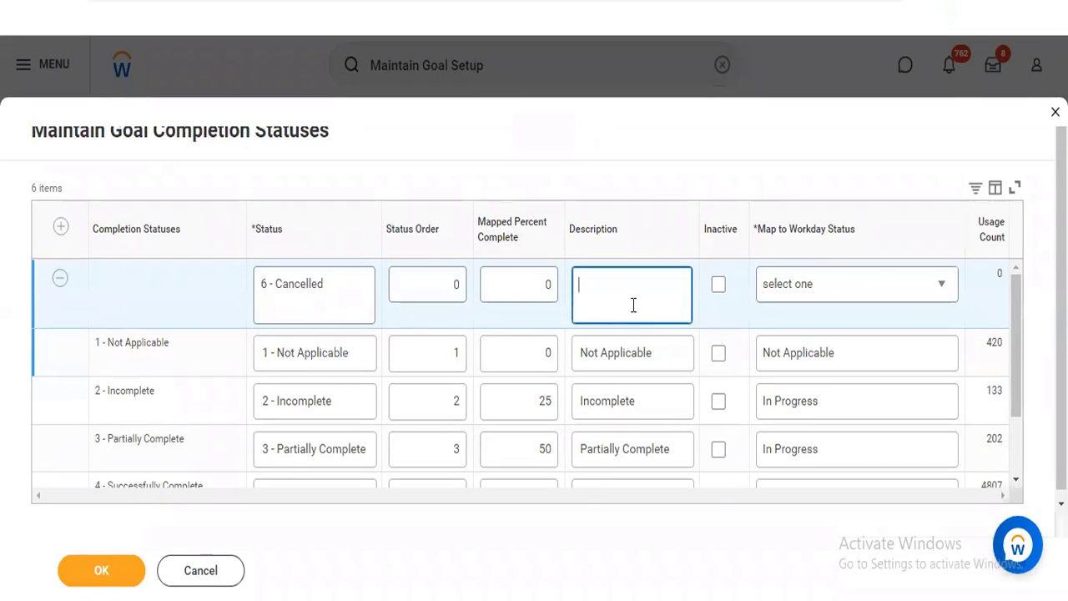
pyautogui.click(851, 292)
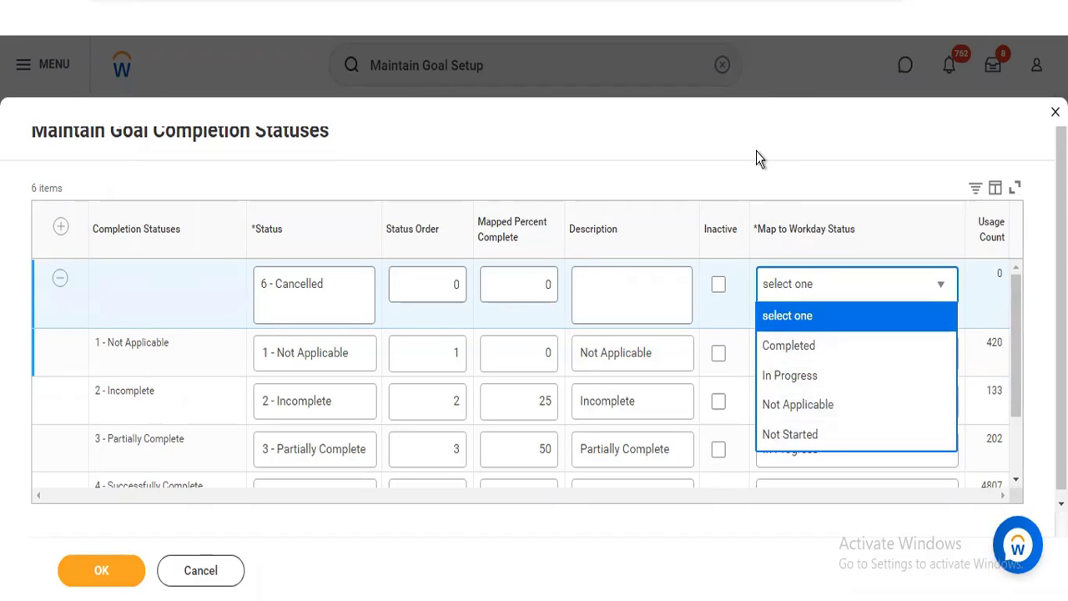
pyautogui.click(756, 182)
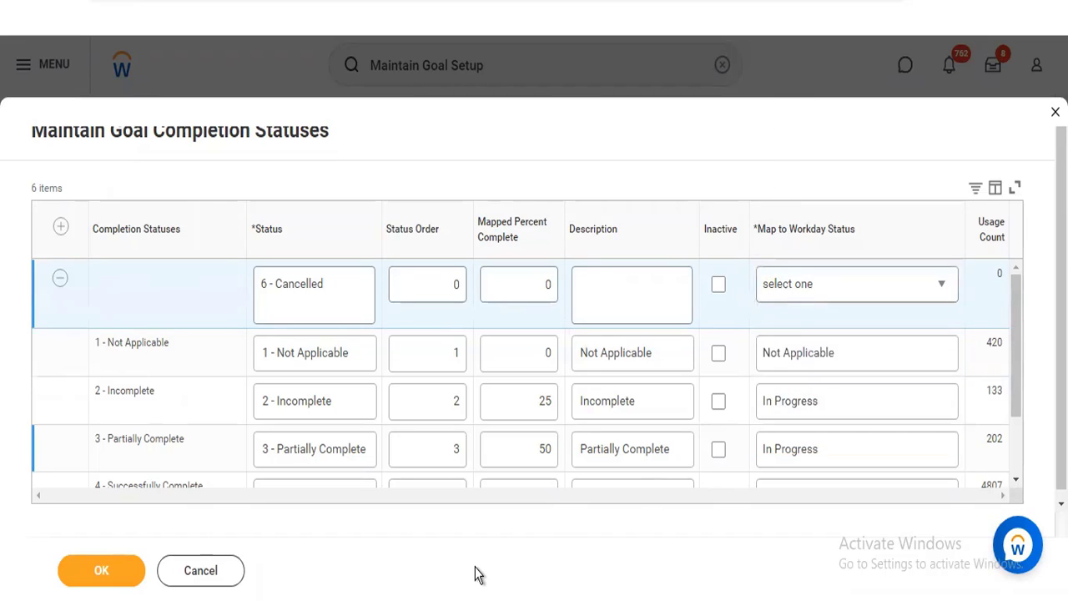
pyautogui.click(185, 573)
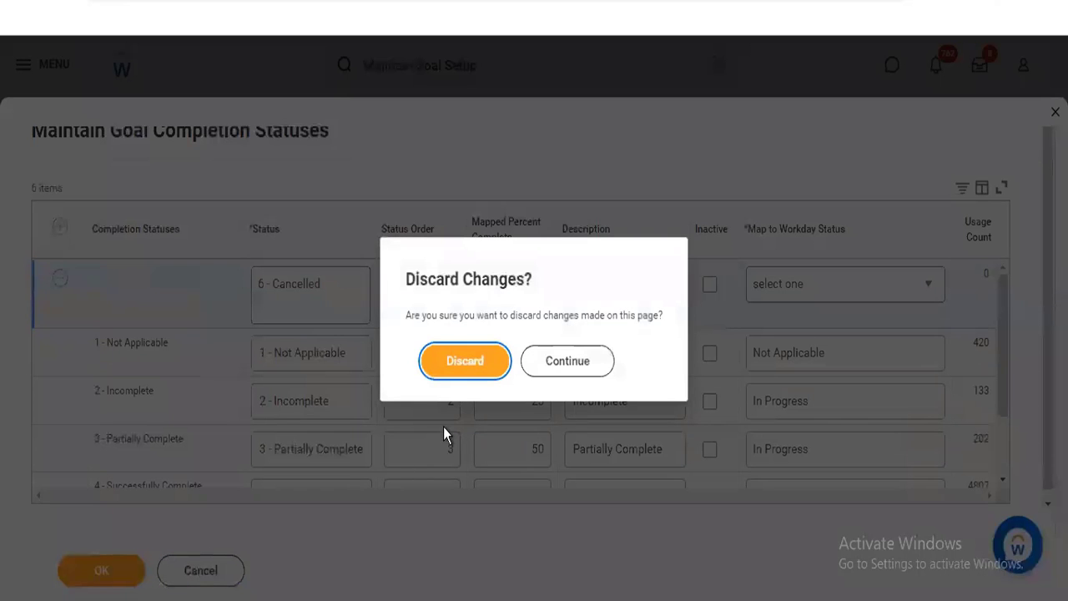
pyautogui.click(465, 363)
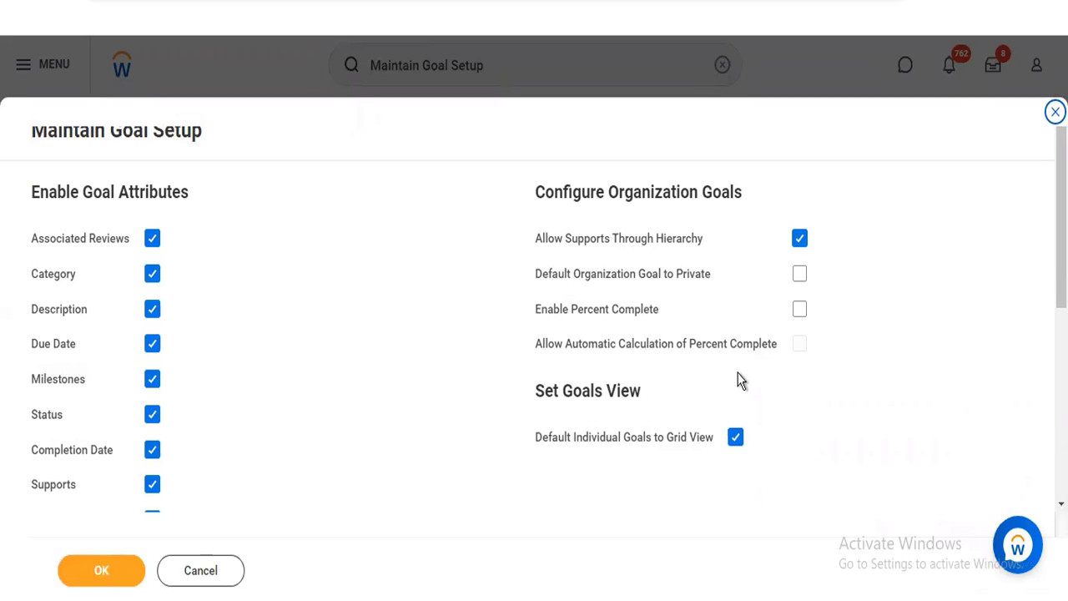
# Close the goal setup without saving and examine the section configuration of the Ad-Hoc Goal Template
pyautogui.click(220, 572)
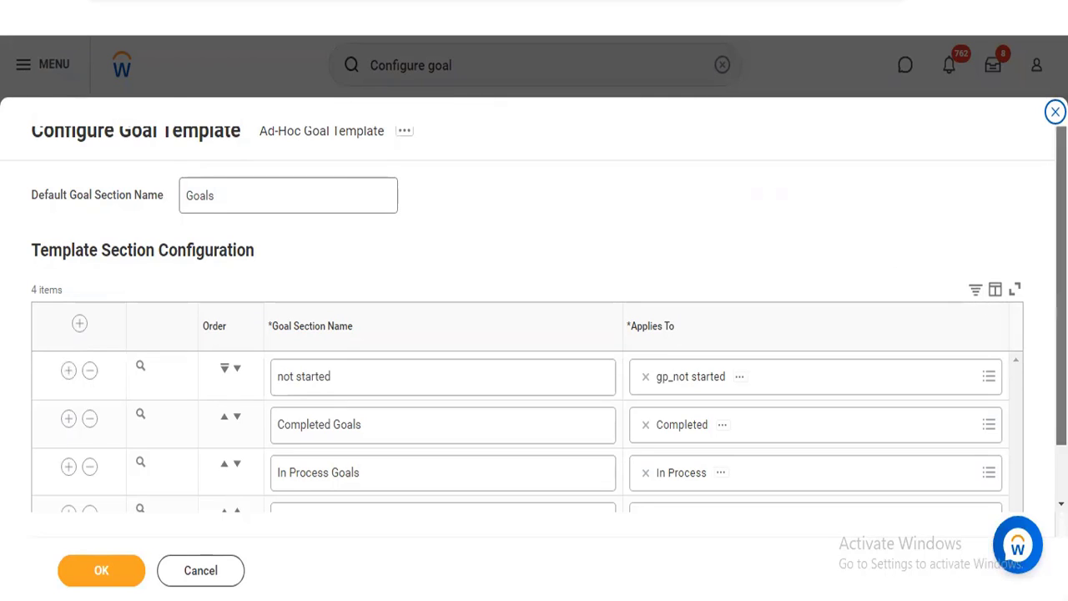
pyautogui.scroll(-1, 534, 334)
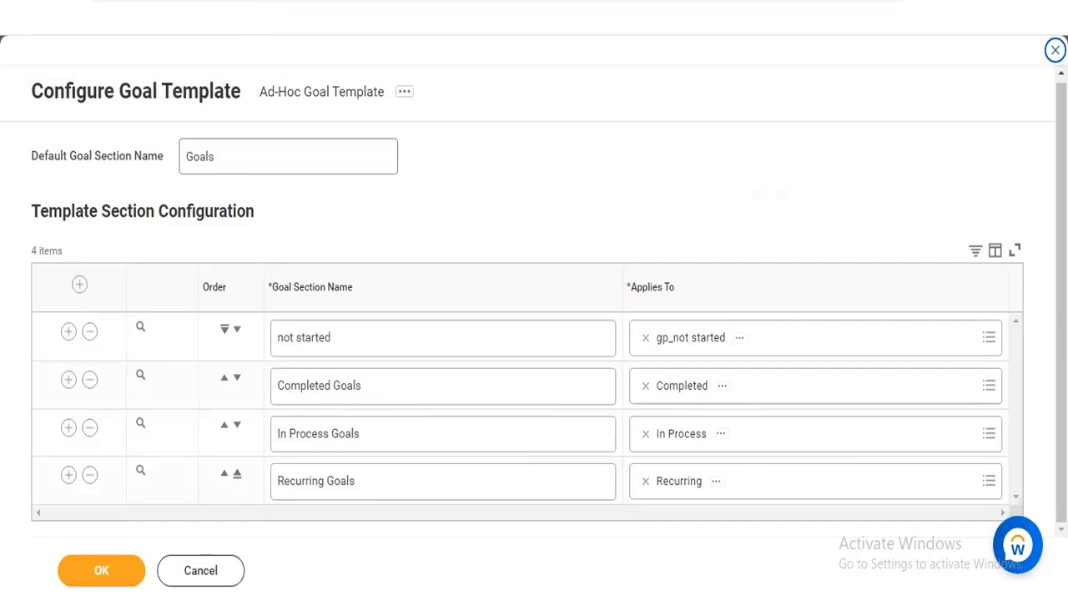
# Duplicate the browser tab and view the goals-in-reviews options and related maintenance tasks in Maintain Goal Setup
pyautogui.rightClick(253, 1)
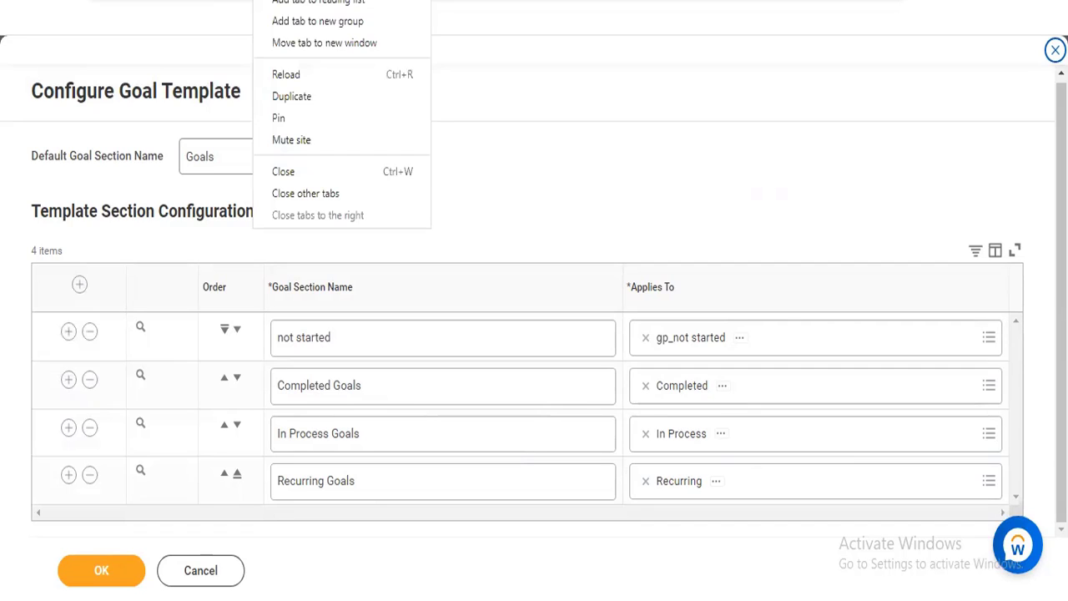
pyautogui.click(305, 96)
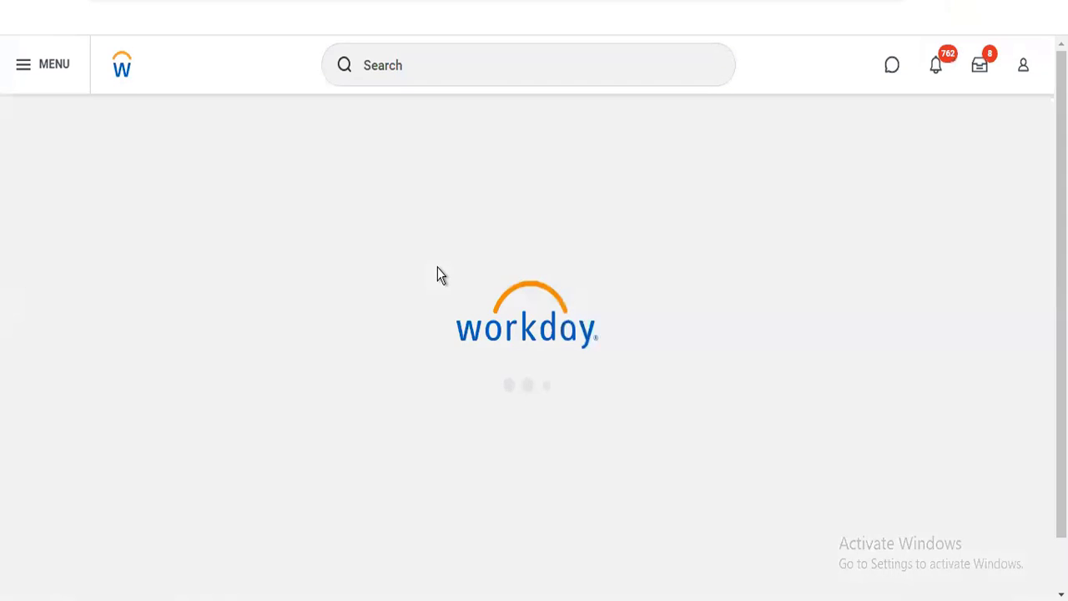
pyautogui.scroll(-5, 907, 488)
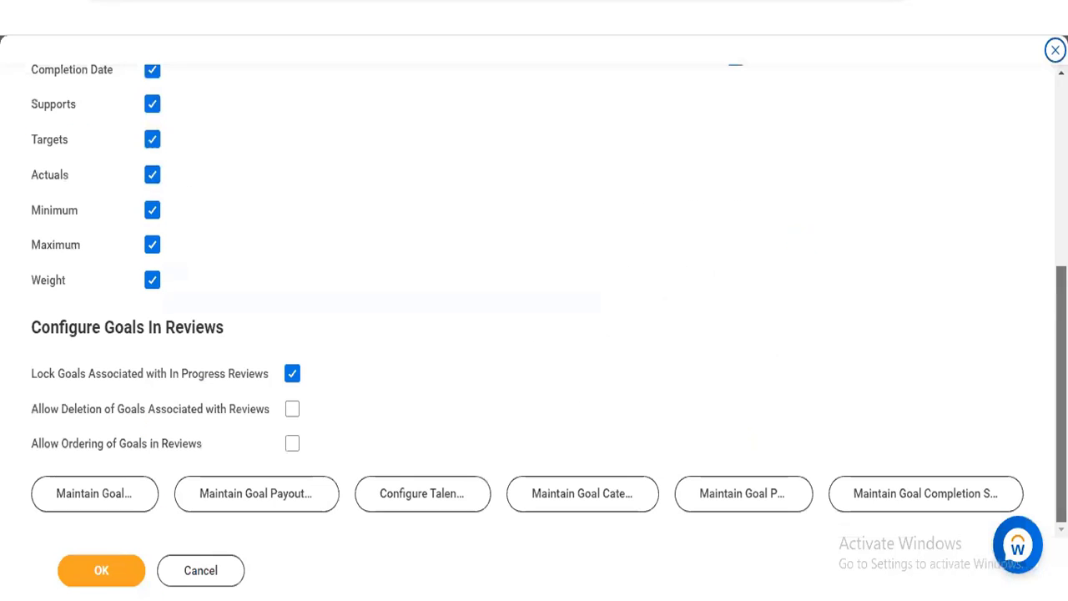
# View the statuses listed in Maintain Goal Completion Statuses and close the task without saving
pyautogui.click(909, 493)
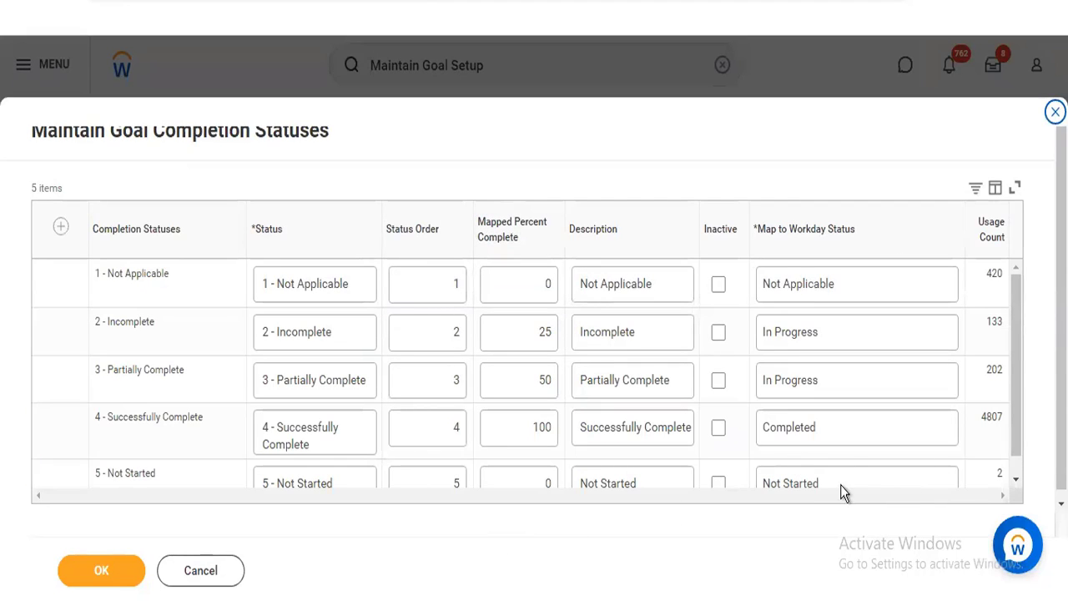
pyautogui.moveTo(1014, 439); pyautogui.dragTo(1014, 448)
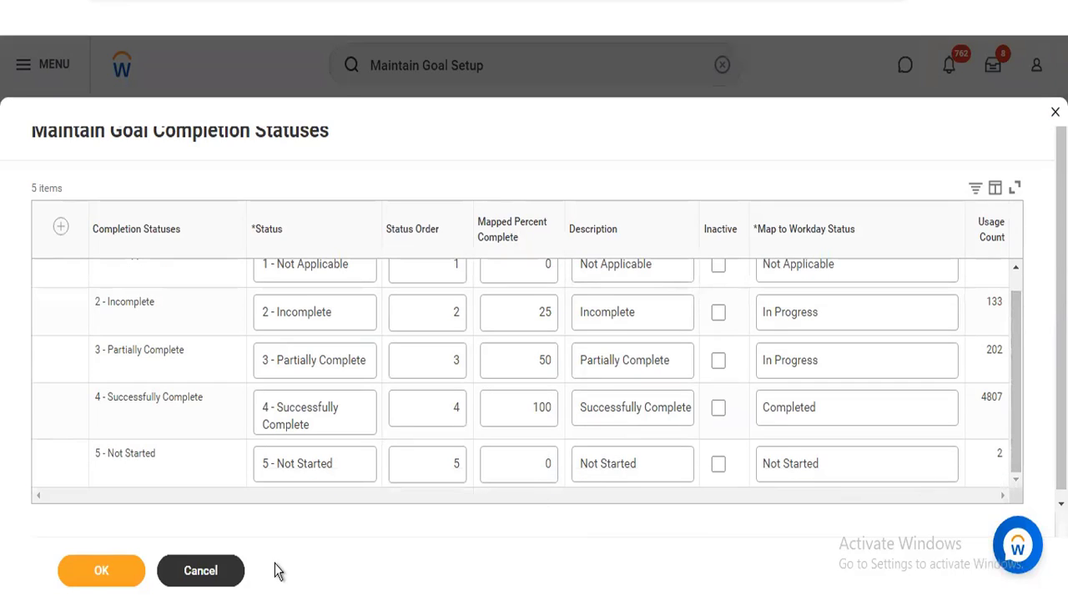
pyautogui.click(219, 571)
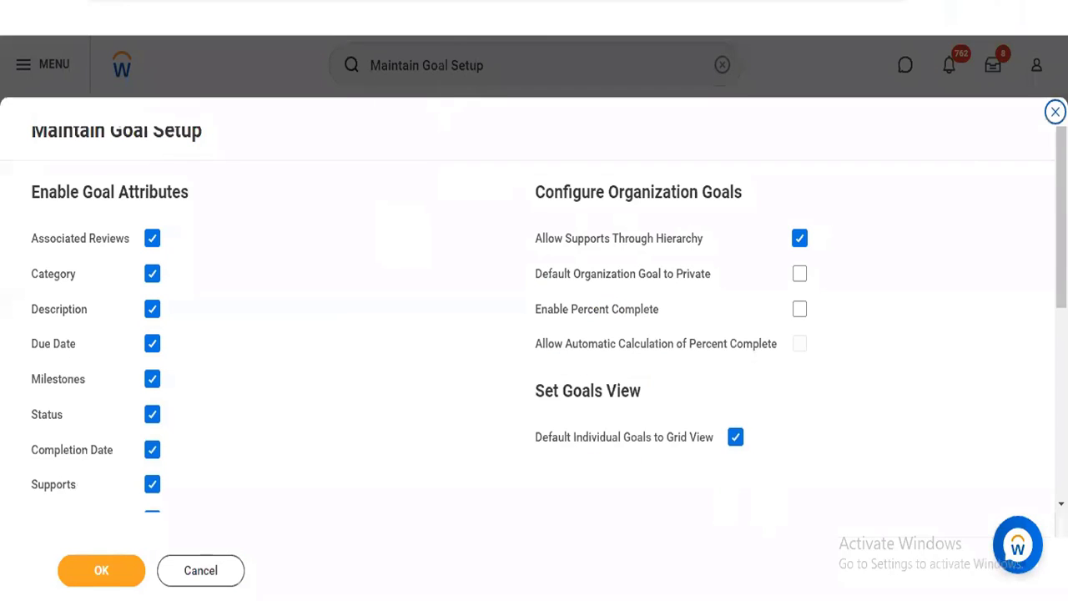
# Review the section configuration of the Ad-Hoc Goal Template, and close both it and Maintain Goal Setup without saving
pyautogui.click(426, 2)
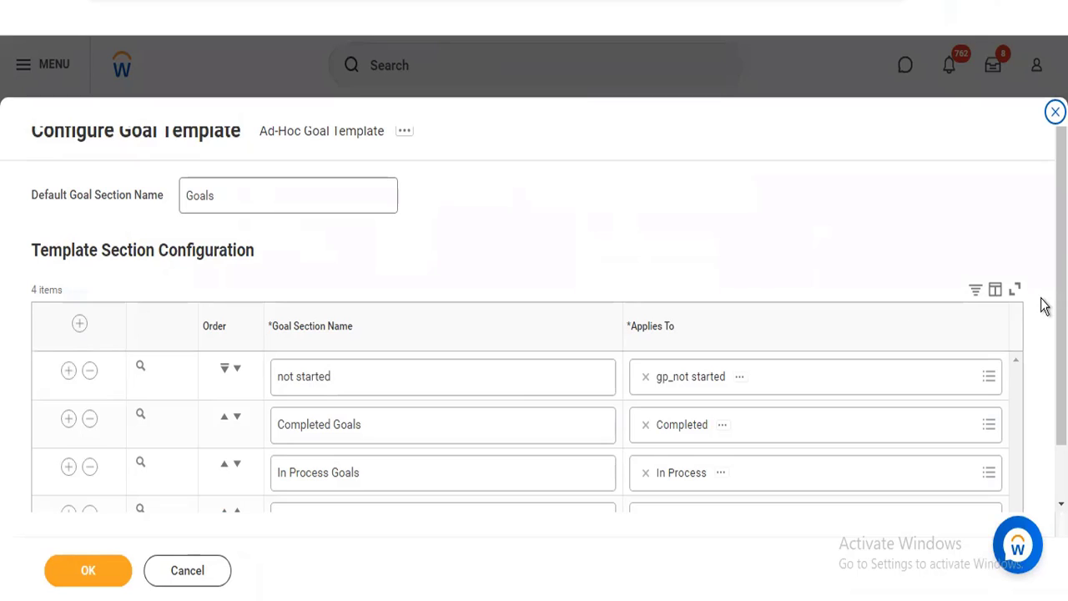
pyautogui.scroll(-1, 1043, 306)
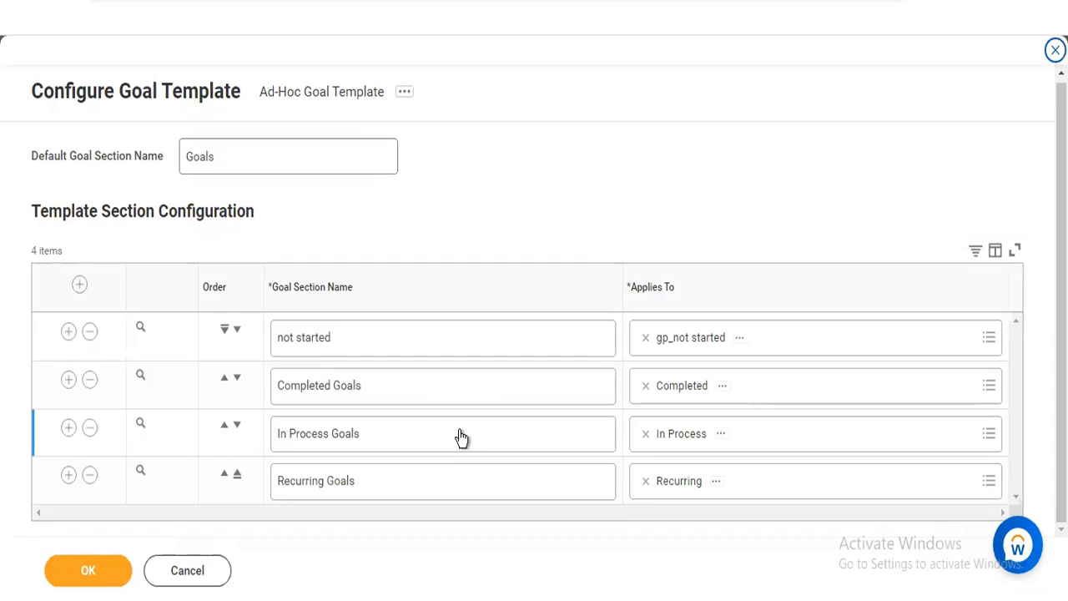
pyautogui.click(206, 570)
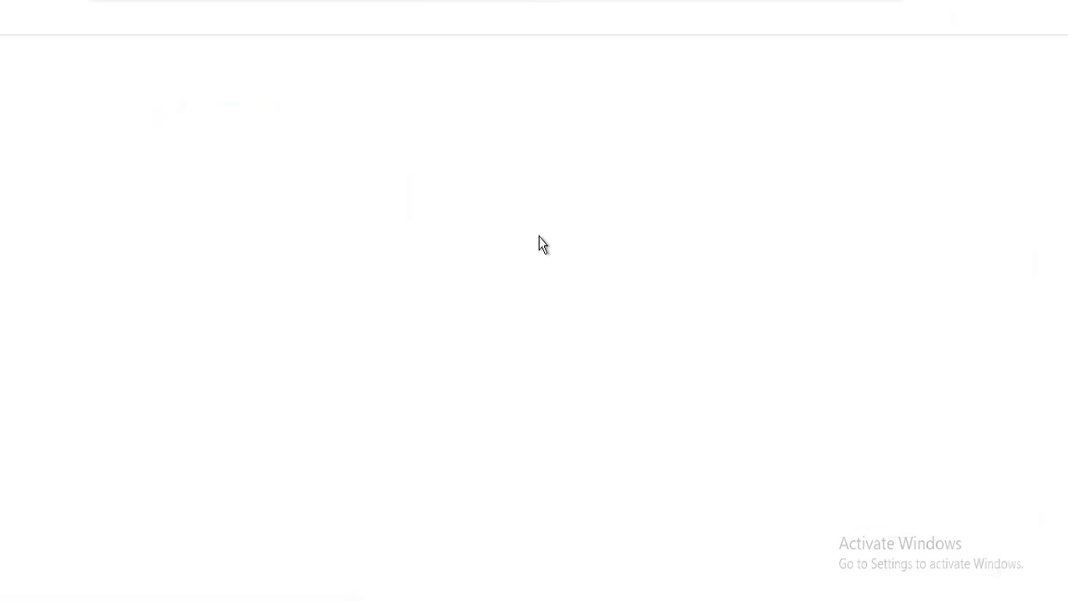
pyautogui.scroll(-5, 534, 317)
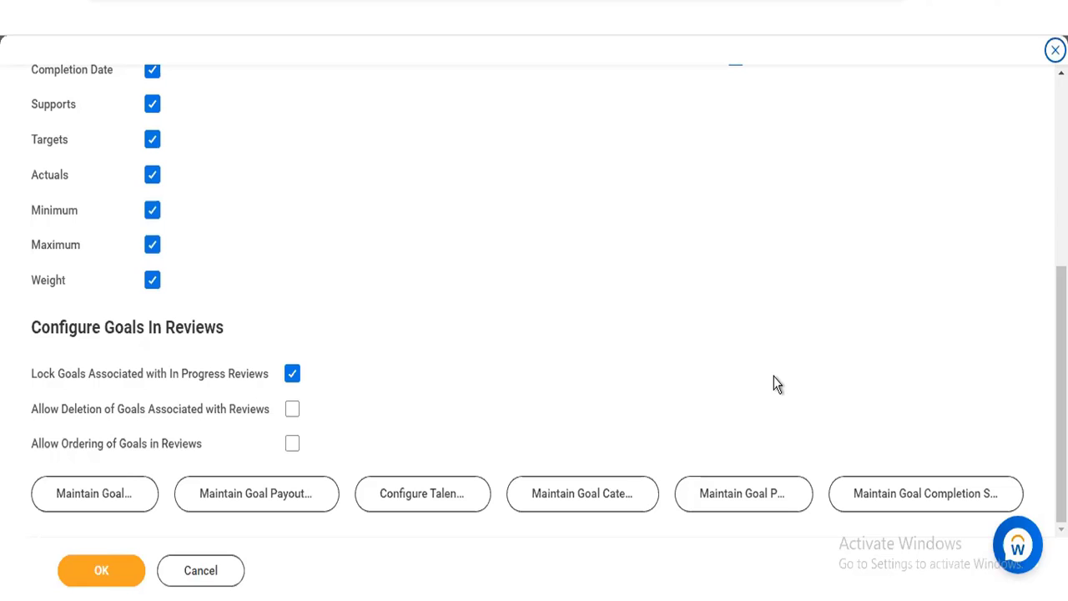
pyautogui.click(200, 568)
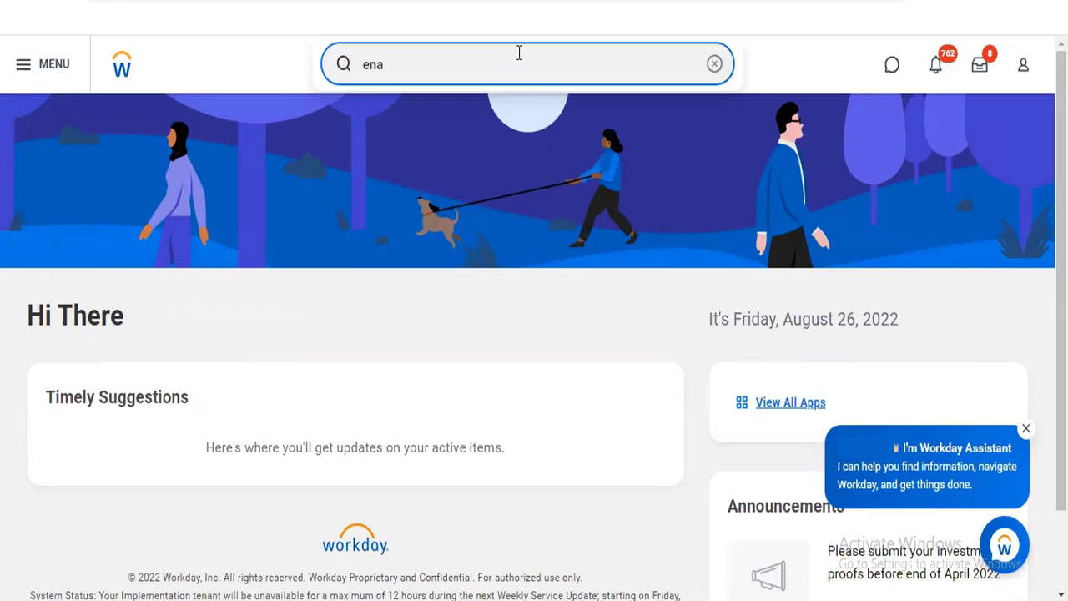
# Search for "start proxy" and open the Start Proxy task
pyautogui.press('BackSpace')
pyautogui.press('BackSpace')
pyautogui.press('BackSpace')
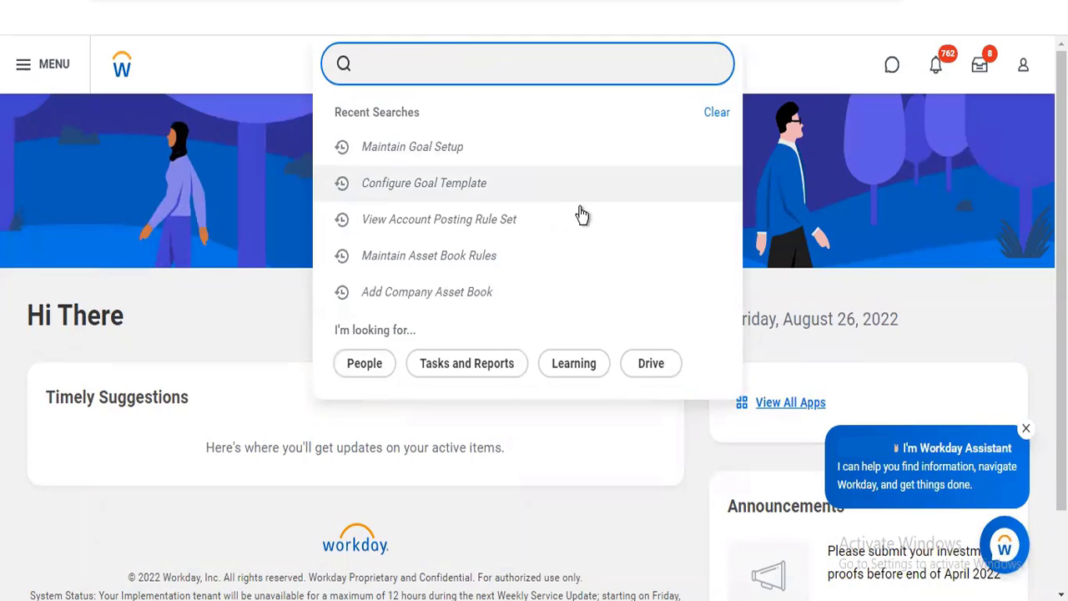
pyautogui.write('start prox')
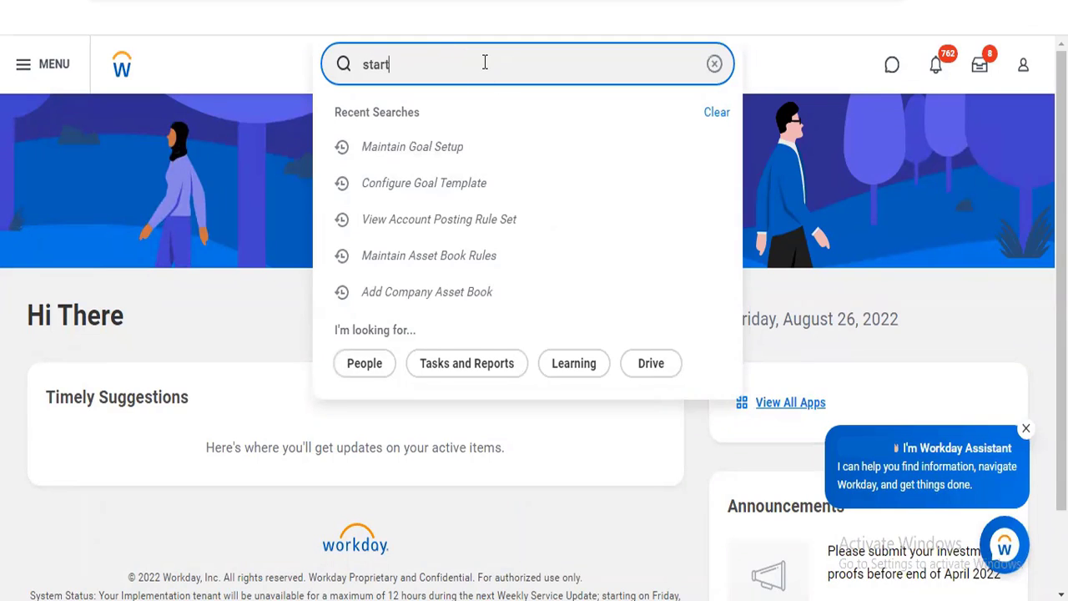
pyautogui.write('y')
pyautogui.click(446, 119)
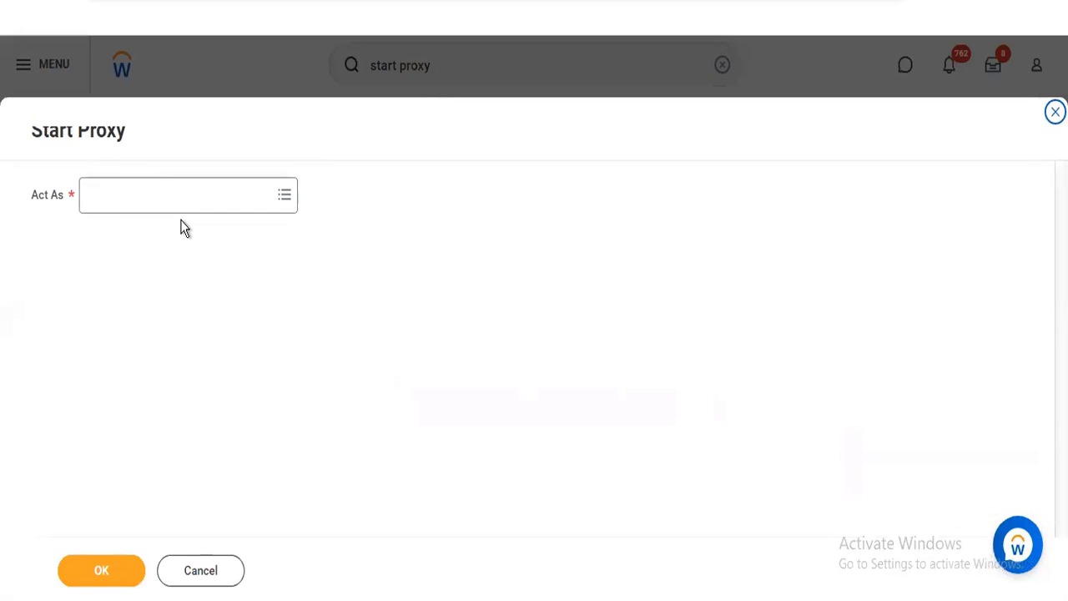
# Set Act As to the Chief Human Resources Officer in Executive Management and start the proxy session
pyautogui.click(178, 203)
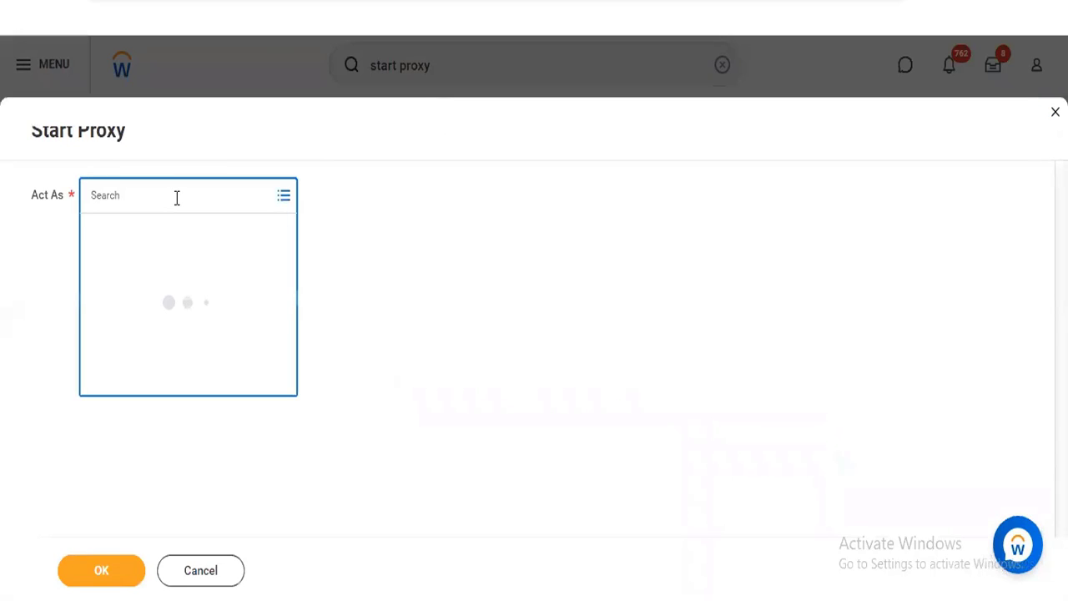
pyautogui.write('logan')
pyautogui.press('Return')
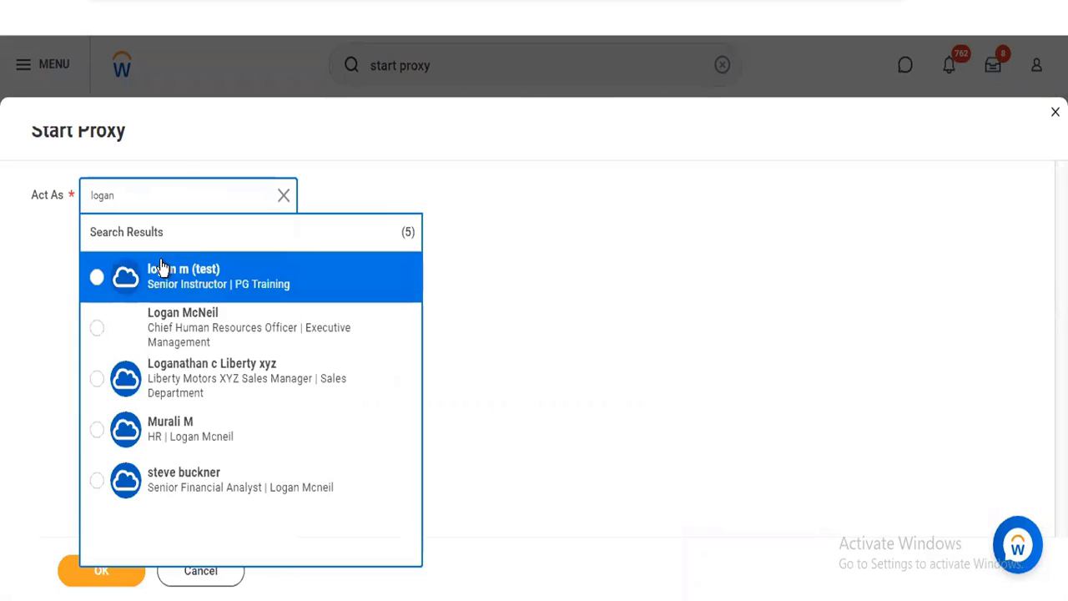
pyautogui.click(165, 331)
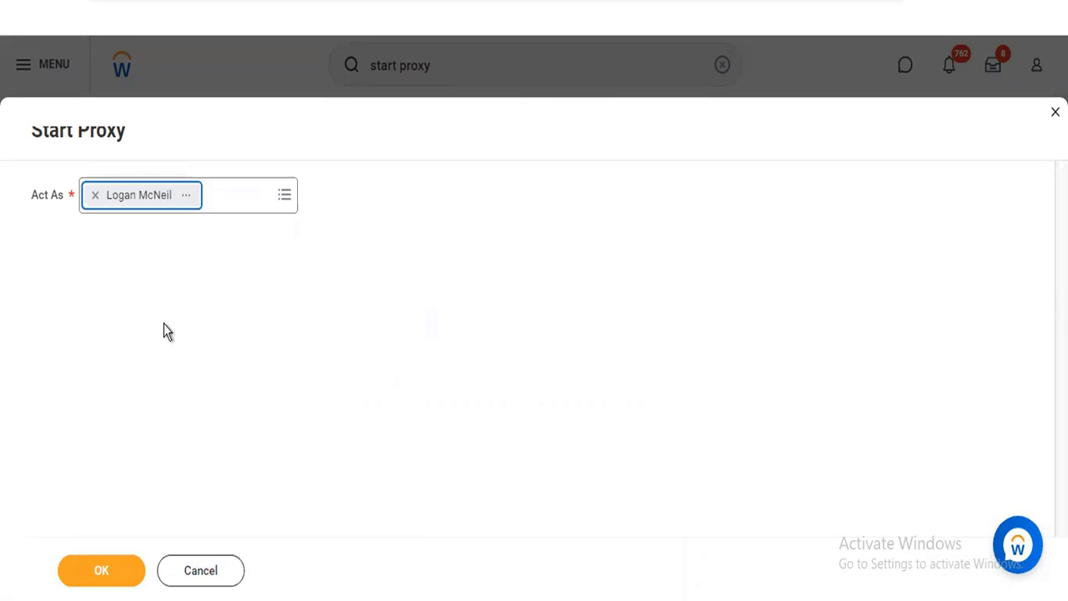
pyautogui.click(99, 575)
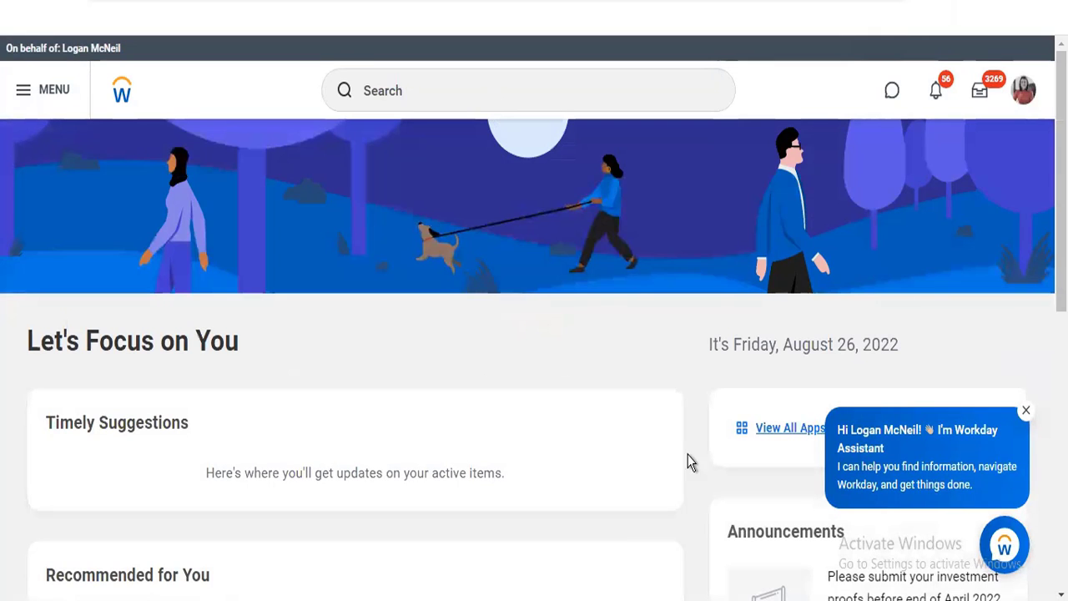
# View all the actions offered in the Talent app, including the additional ones, and return to the home page
pyautogui.click(777, 429)
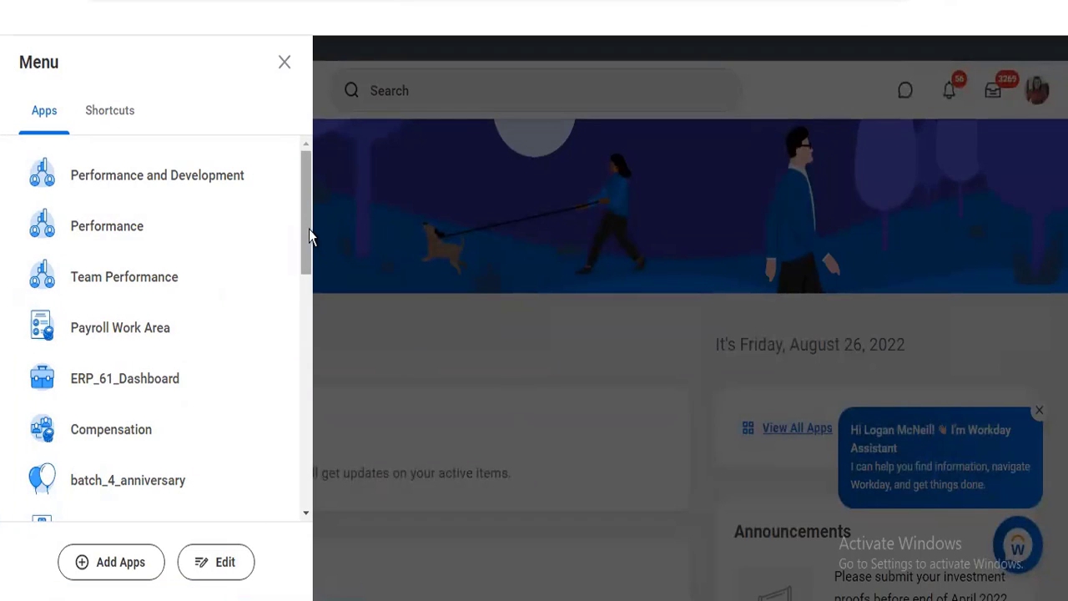
pyautogui.moveTo(307, 227); pyautogui.dragTo(306, 420)
pyautogui.click(88, 278)
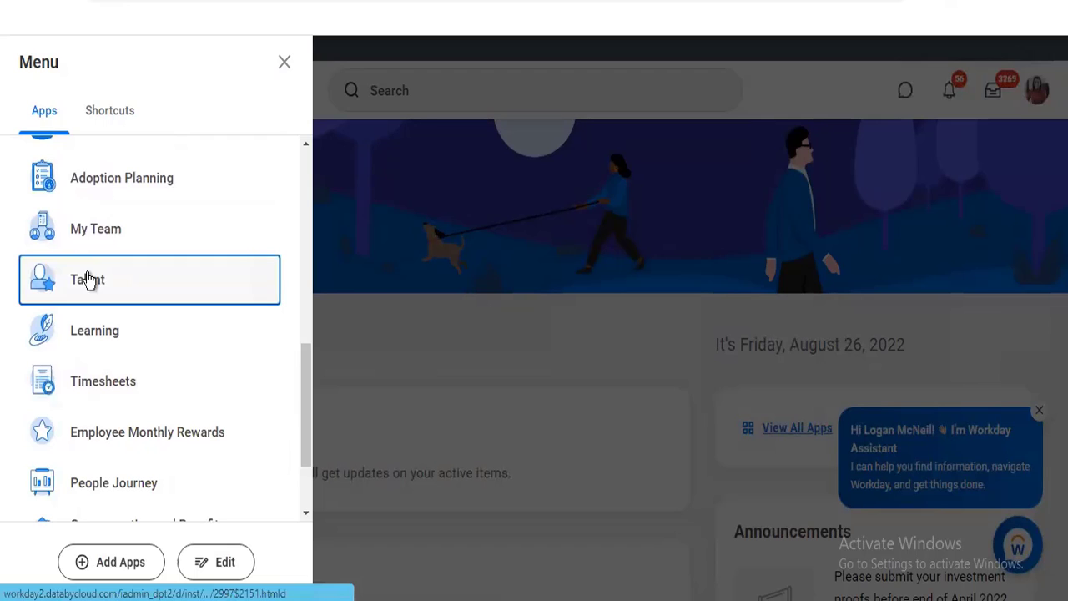
pyautogui.click(533, 272)
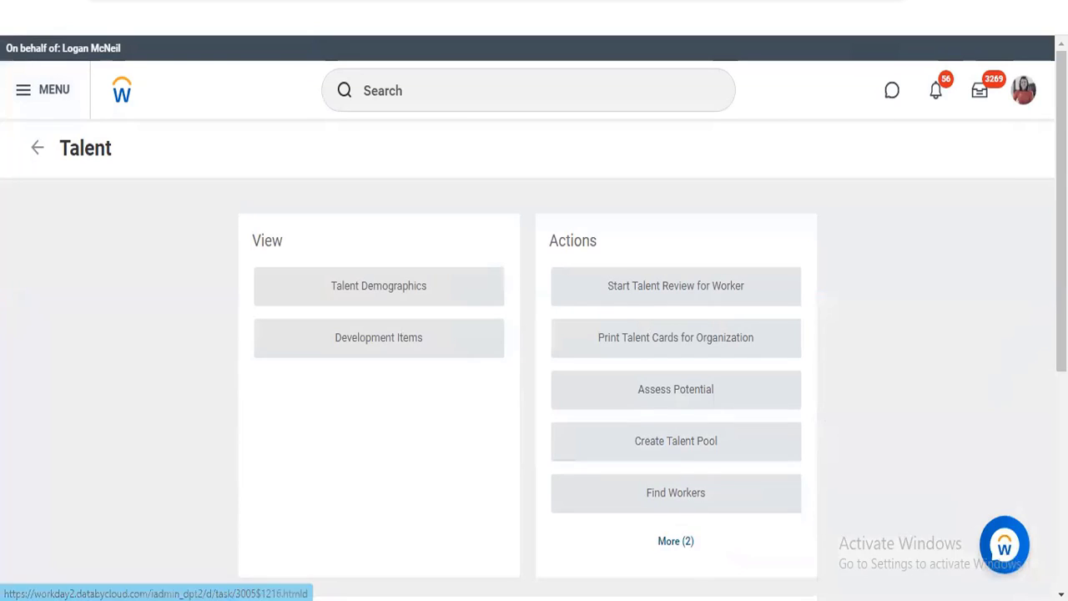
pyautogui.scroll(-1, 880, 400)
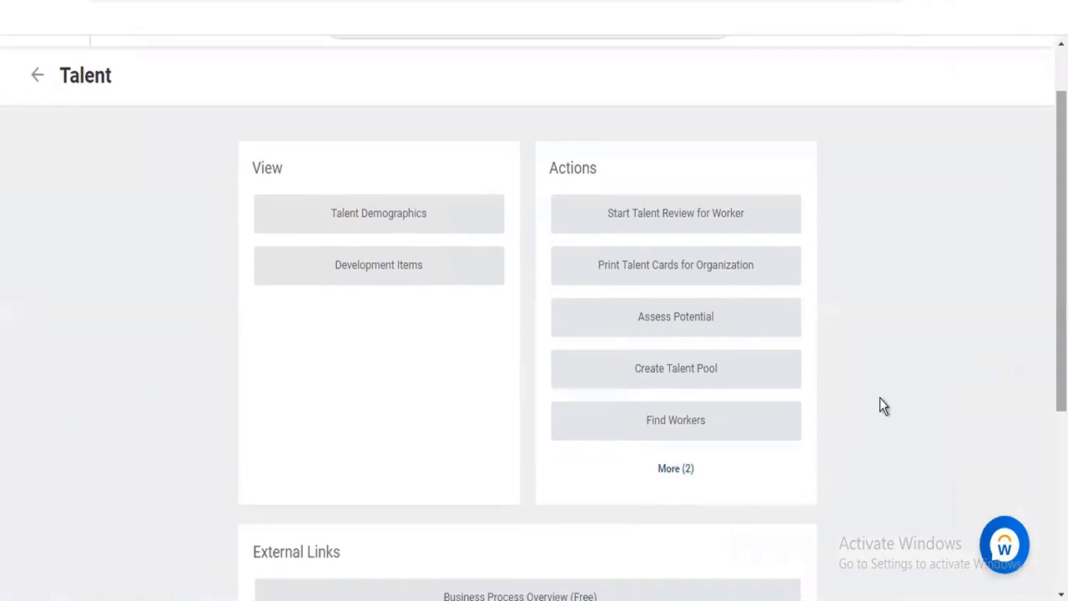
pyautogui.click(667, 468)
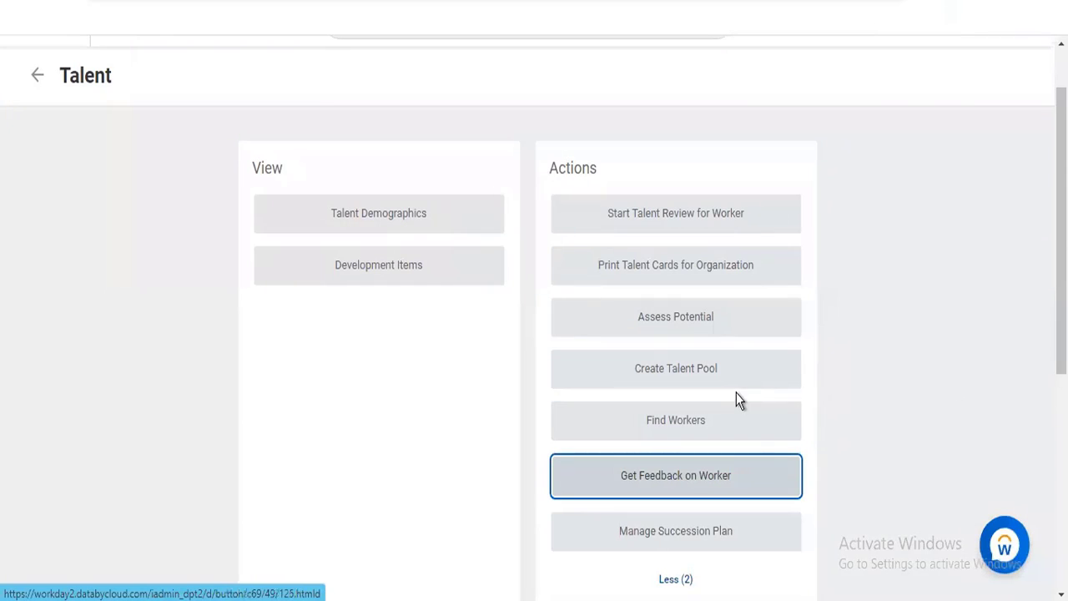
pyautogui.click(37, 77)
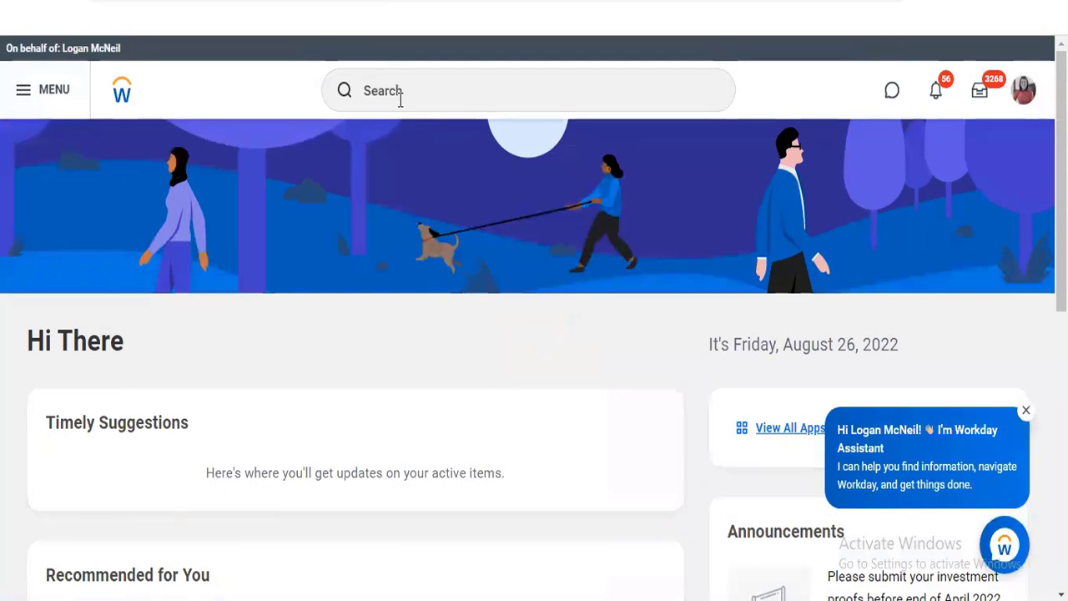
pyautogui.scroll(-5, 401, 114)
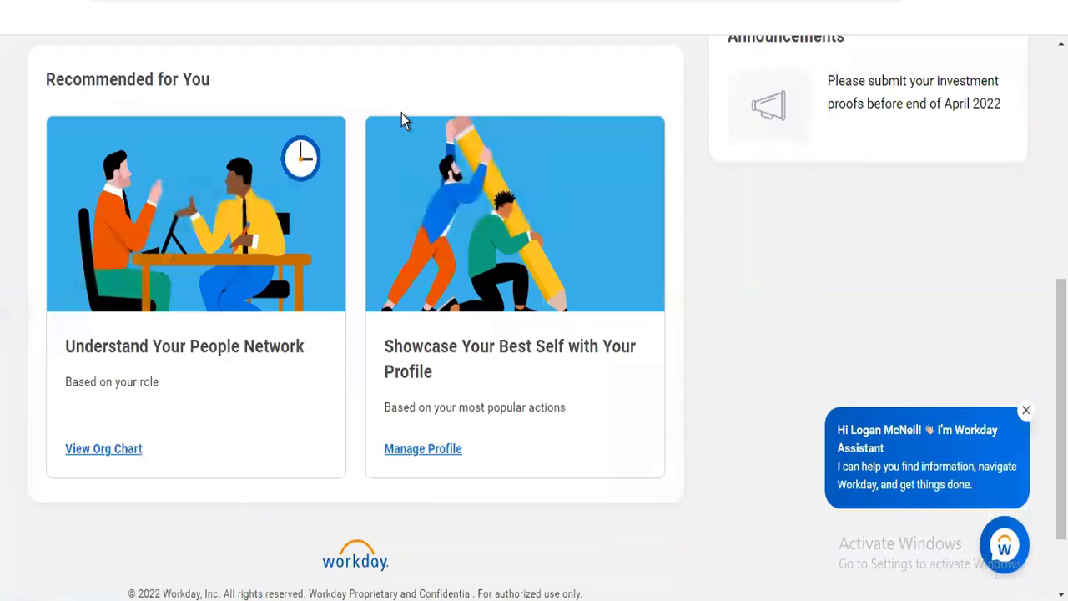
pyautogui.scroll(5, 534, 317)
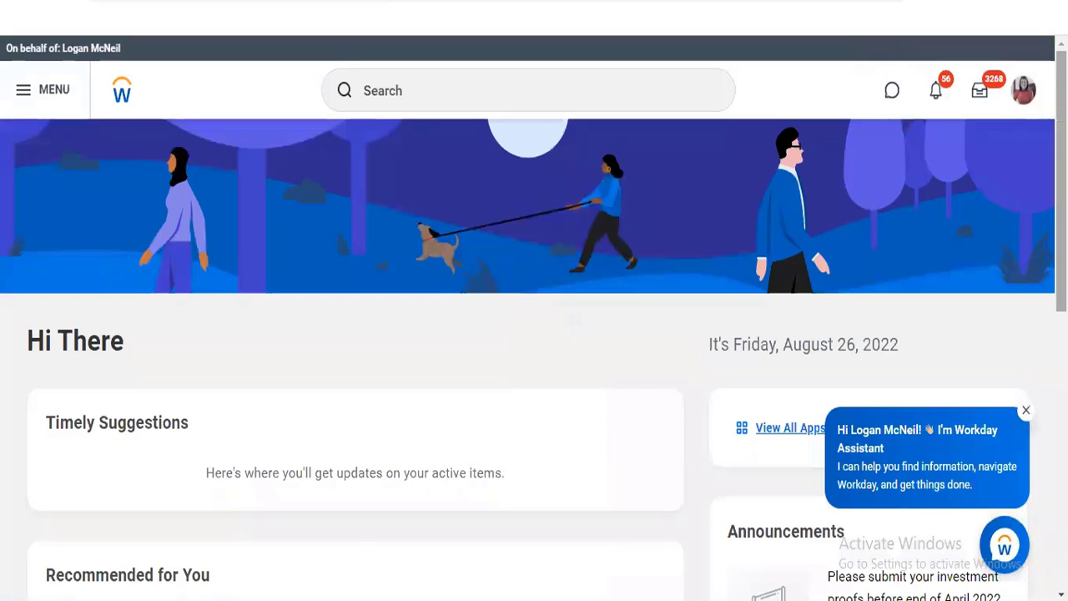
# Try to find a task for creating organization goals by searching "creat org goa", and clear the search
pyautogui.click(517, 98)
pyautogui.write('creat org')
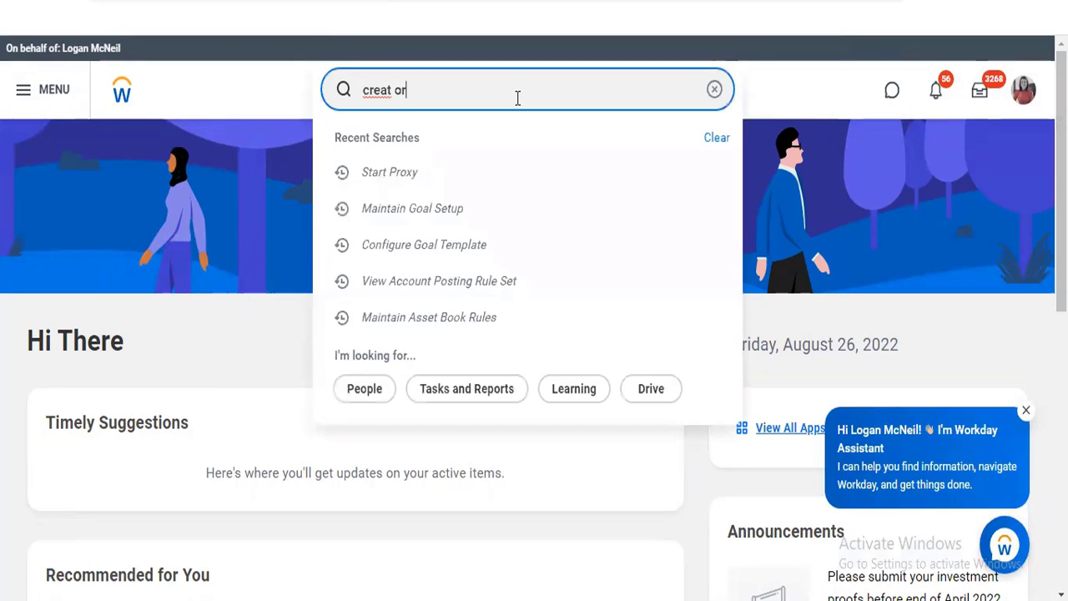
pyautogui.press('BackSpace')
pyautogui.write('g')
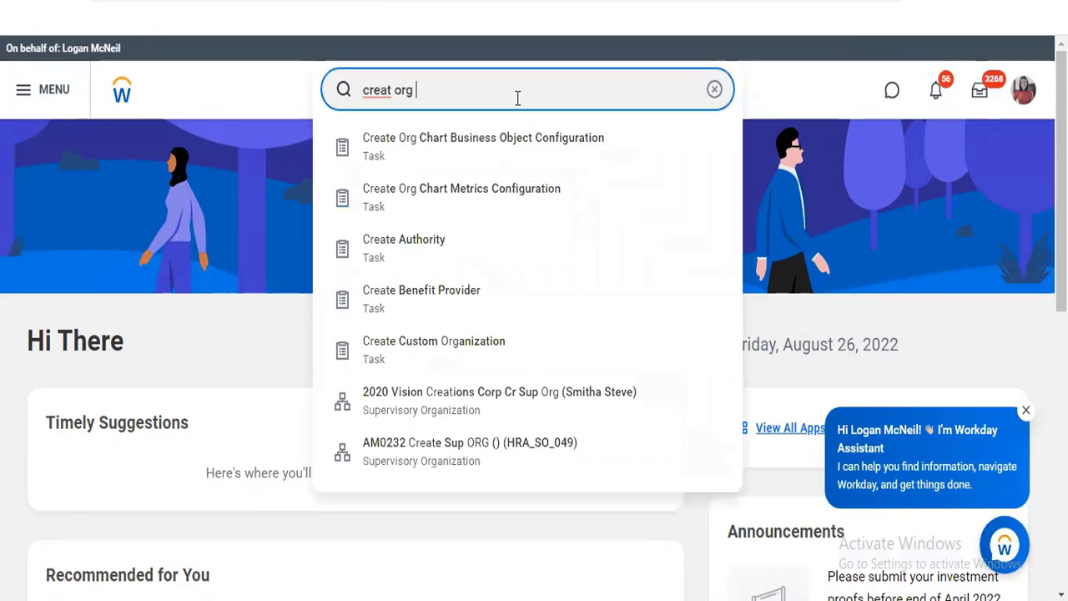
pyautogui.write(' goa')
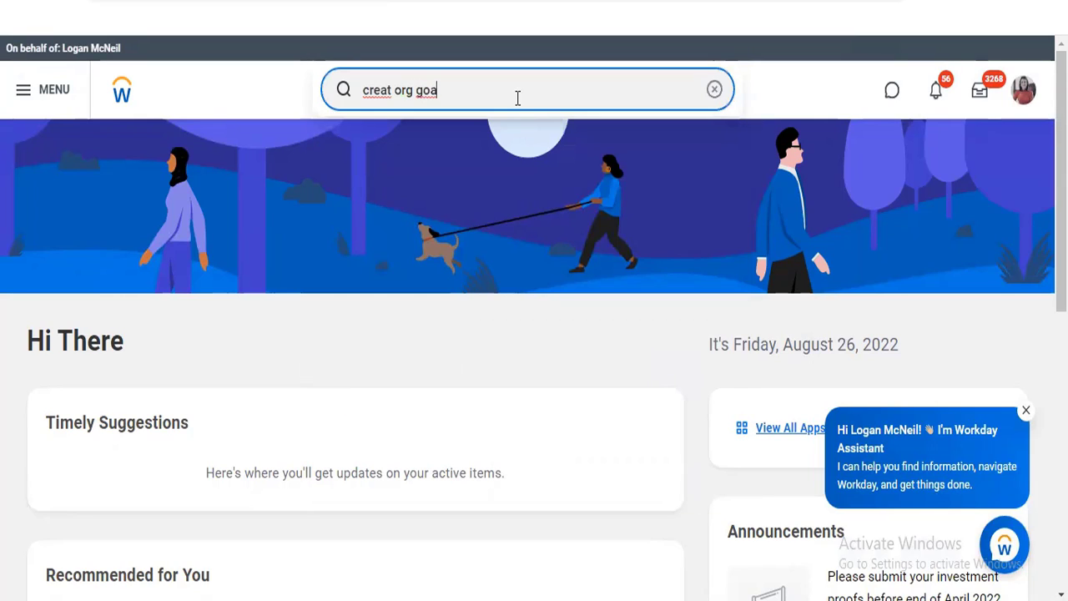
pyautogui.press('BackSpace')
pyautogui.press('BackSpace')
pyautogui.press('BackSpace')
pyautogui.press('BackSpace')
pyautogui.press('BackSpace')
pyautogui.press('BackSpace')
pyautogui.press('BackSpace')
pyautogui.press('BackSpace')
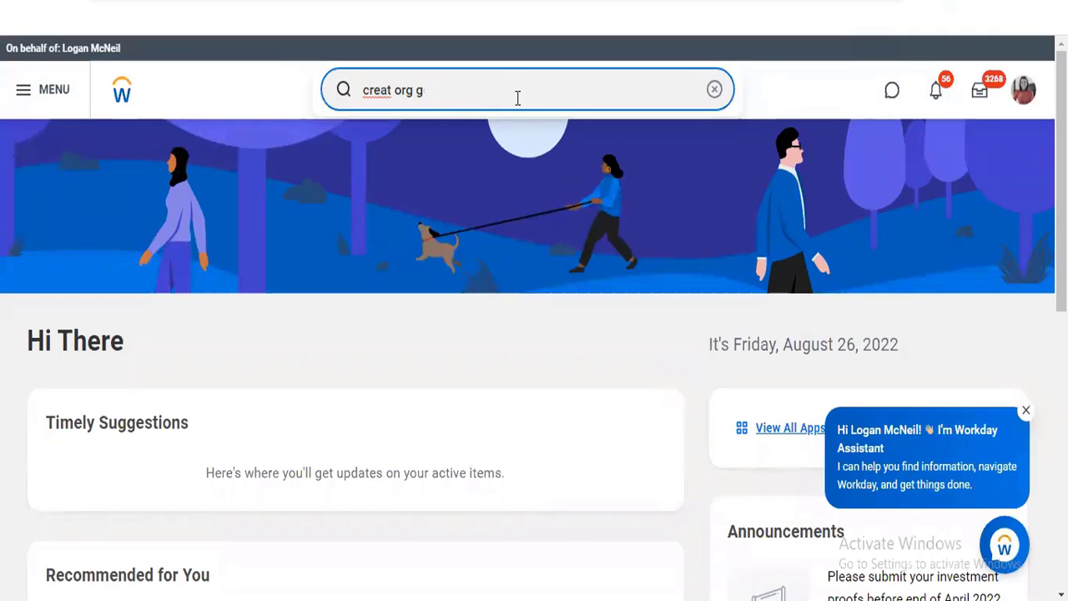
pyautogui.press('BackSpace')
pyautogui.press('BackSpace')
pyautogui.press('BackSpace')
pyautogui.press('BackSpace')
pyautogui.press('BackSpace')
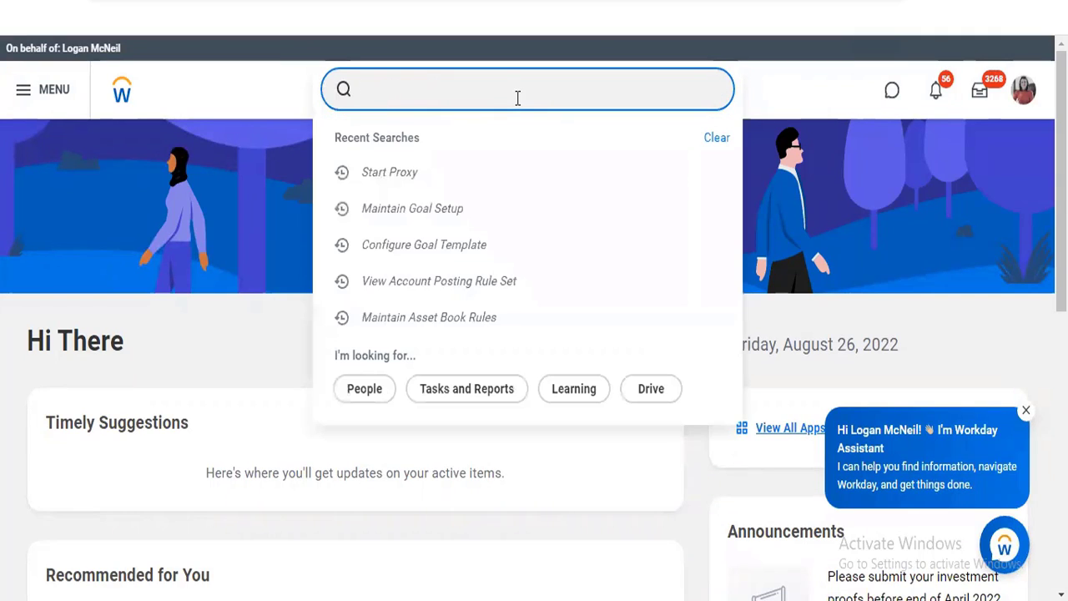
# Search for the organization goal editing task with "edit org goal"
pyautogui.write('edit org goal')
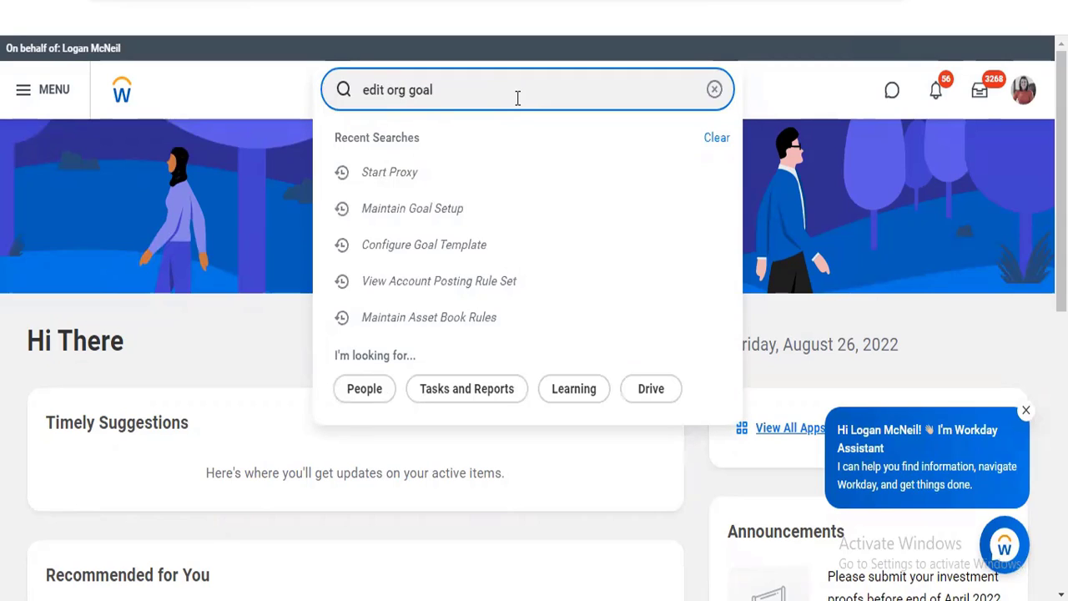
pyautogui.press('Return')
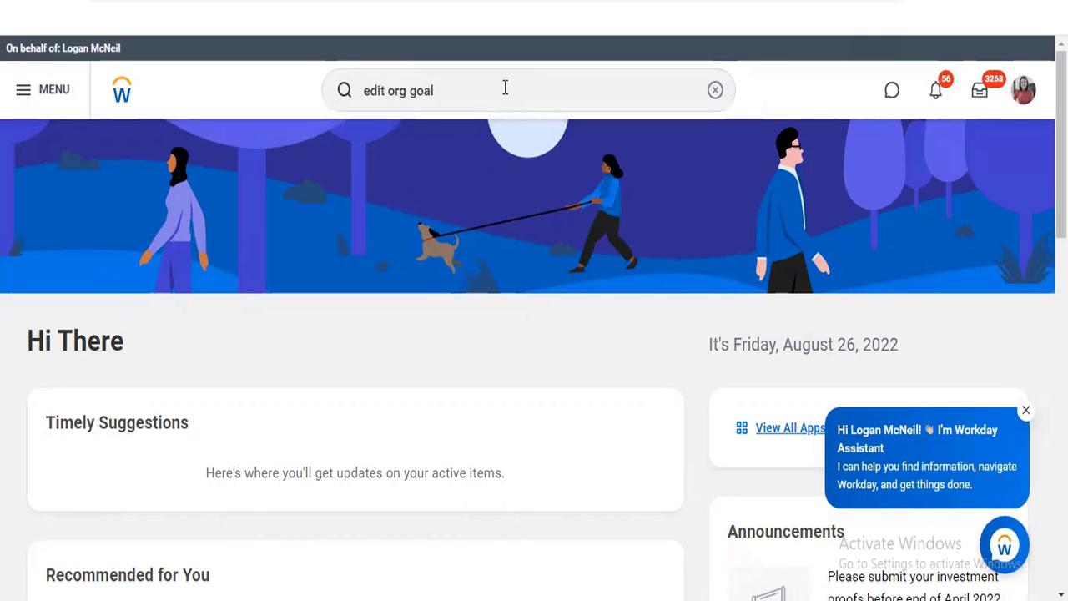
pyautogui.click(505, 86)
pyautogui.press('Return')
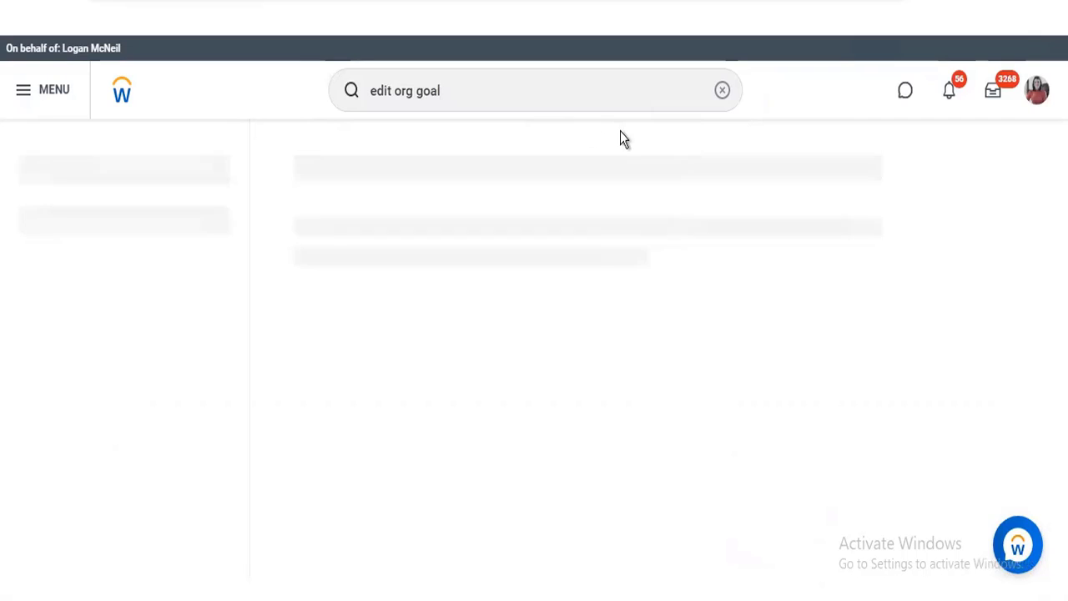
# Find the Stop Proxy task by searching "stop proxy" and end the proxy session
pyautogui.click(721, 94)
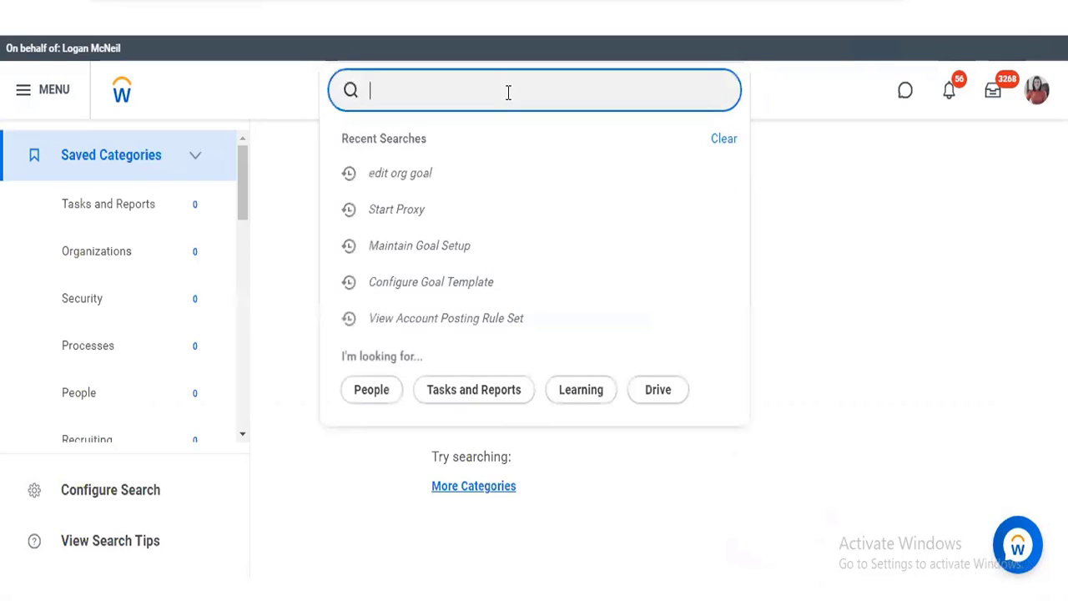
pyautogui.write('stop pro')
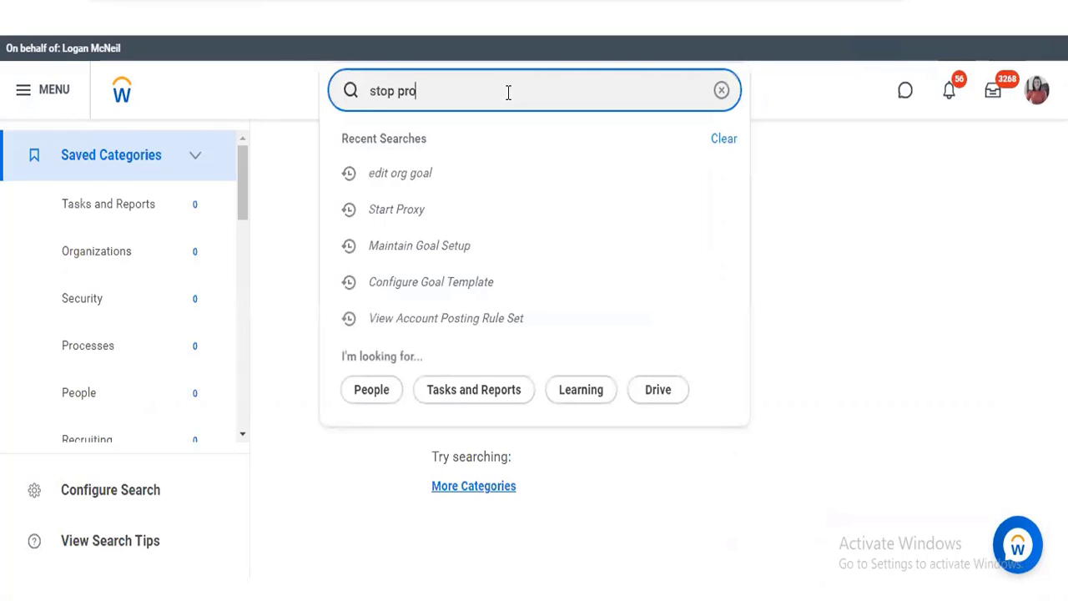
pyautogui.write('xy')
pyautogui.press('Return')
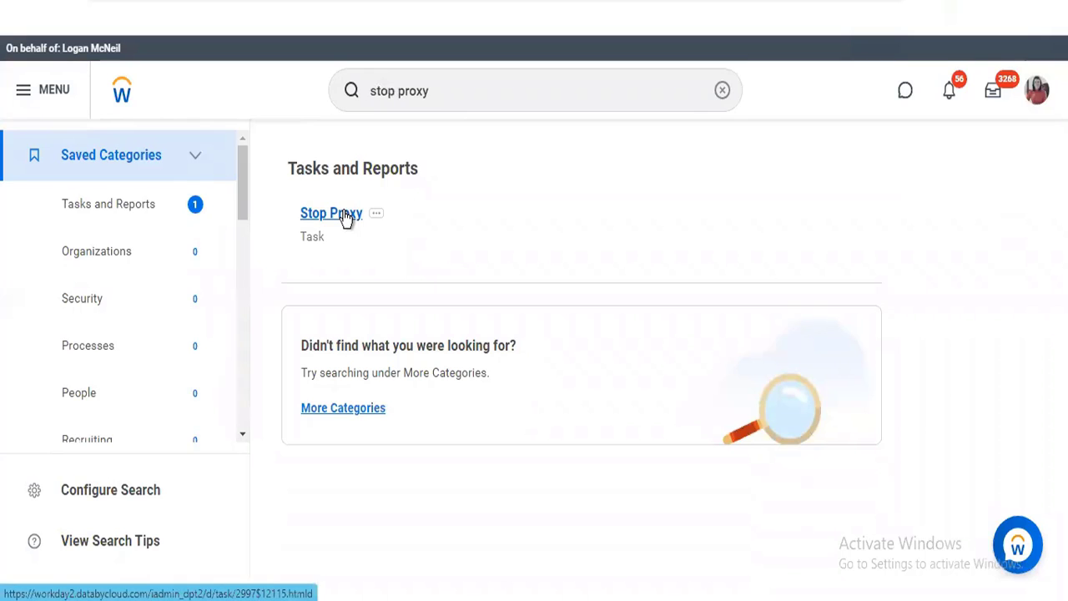
pyautogui.click(345, 215)
pyautogui.click(348, 399)
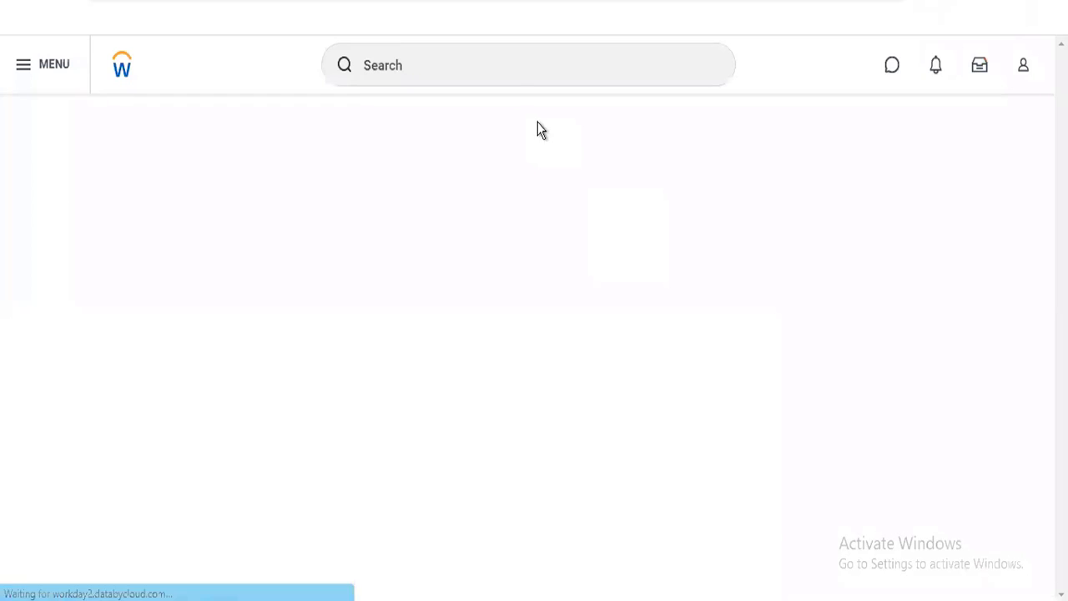
# Search for the organization goal editing task with "edit org goal" outside the proxy session
pyautogui.click(484, 67)
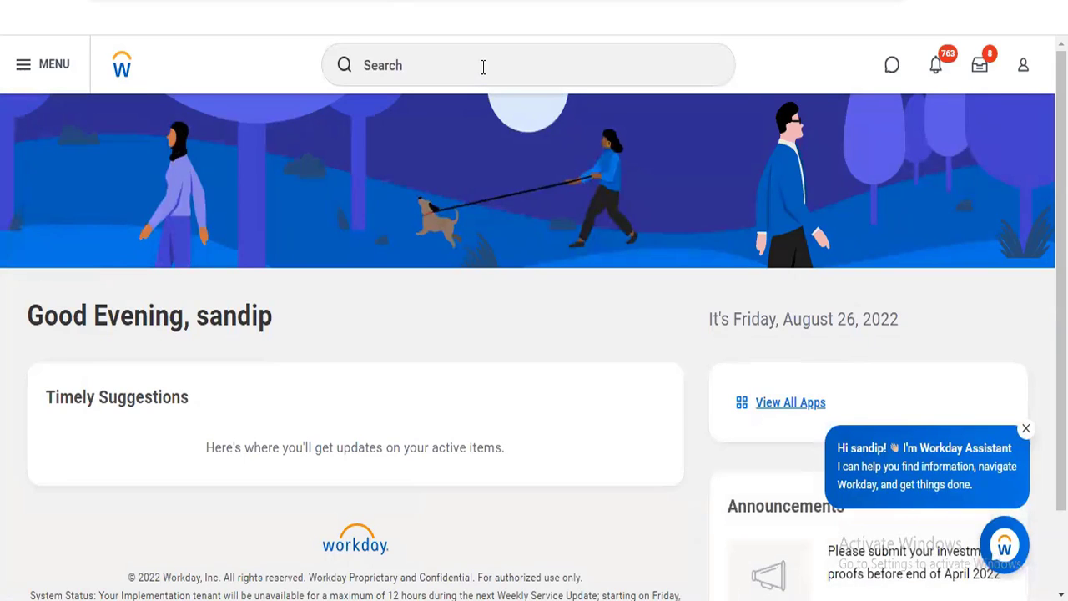
pyautogui.click(483, 66)
pyautogui.write('edit org go')
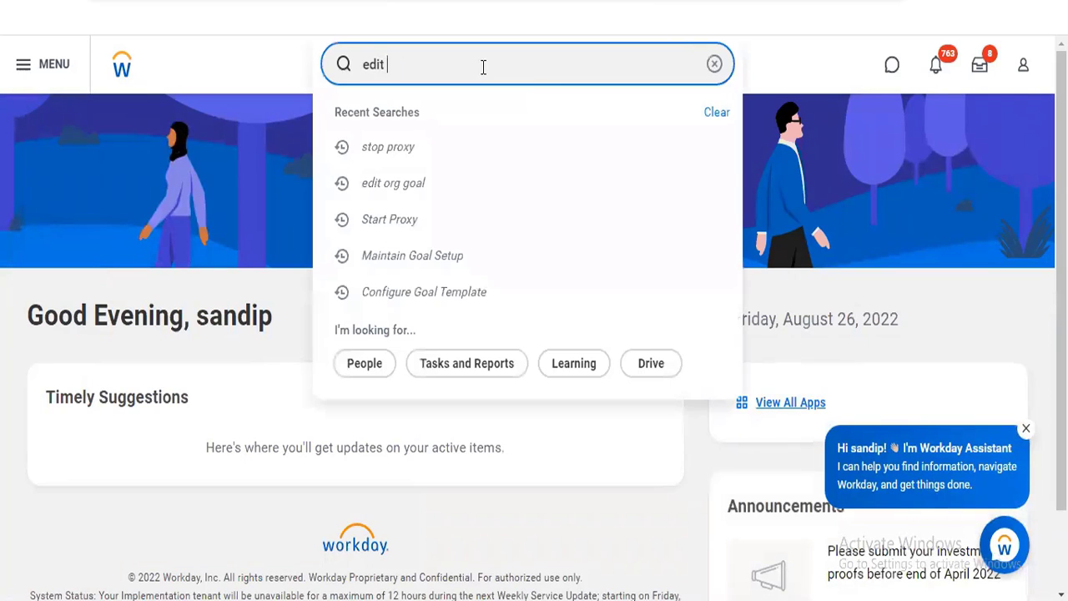
pyautogui.write('al')
pyautogui.press('Return')
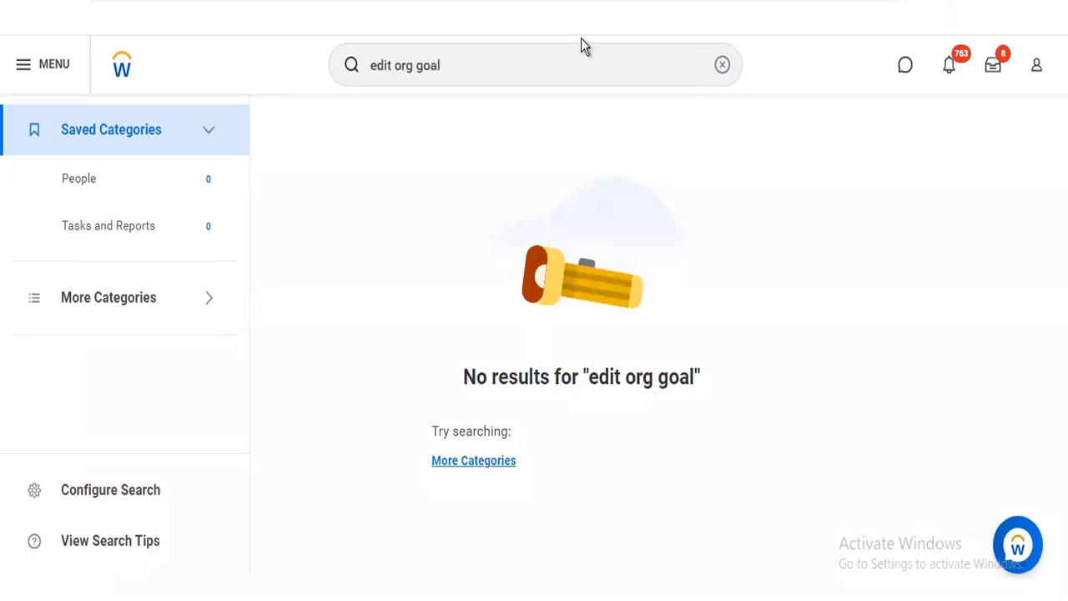
# Look for an employee goal editing task by entering "edit employee goal" in the search, and clear the search
pyautogui.click(723, 65)
pyautogui.write('ed')
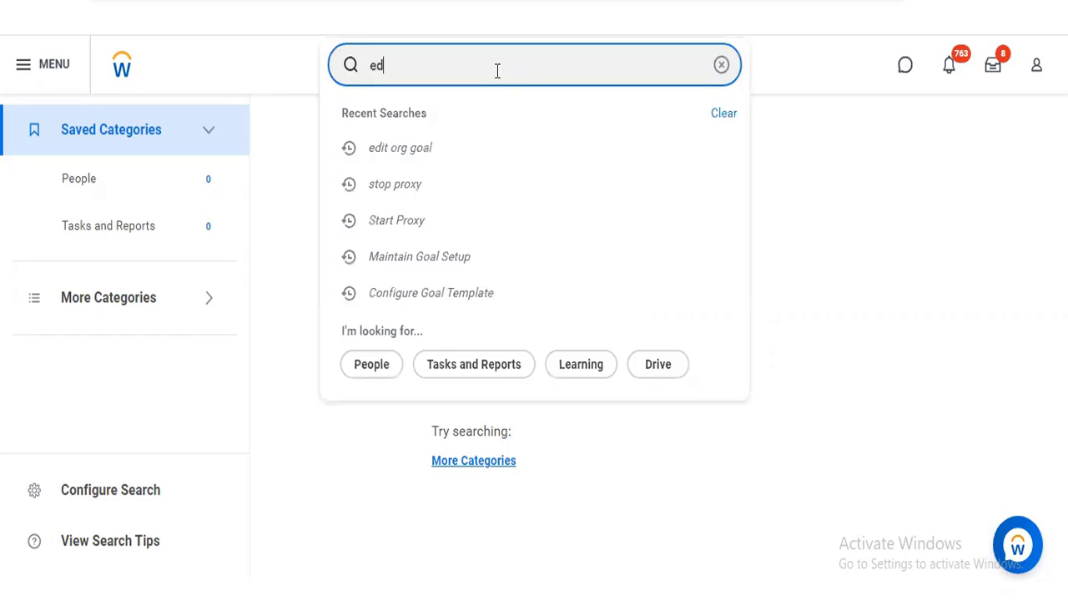
pyautogui.write('it e')
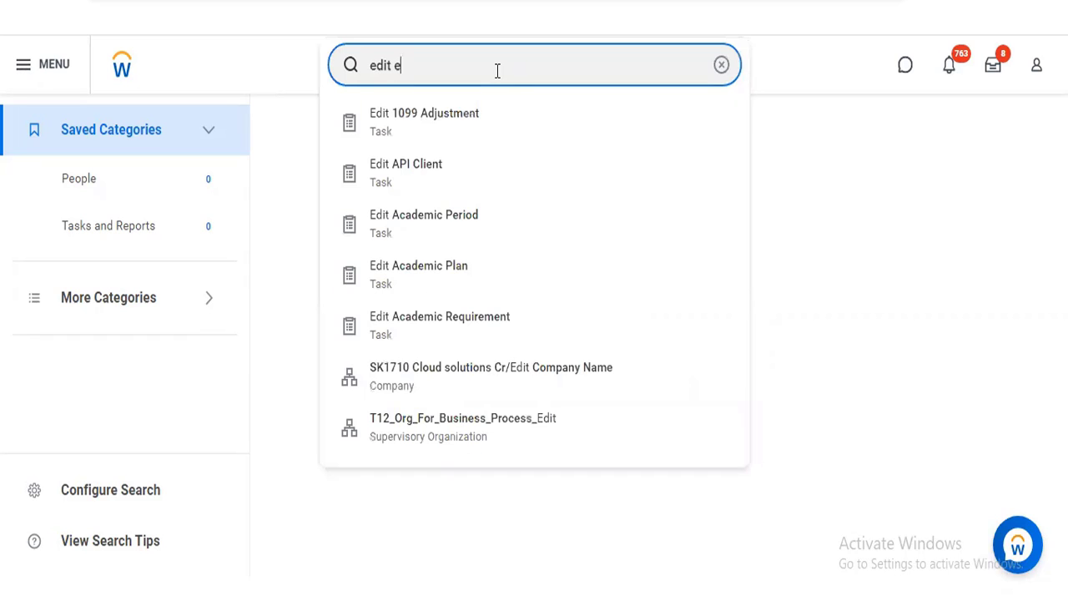
pyautogui.write('mployee')
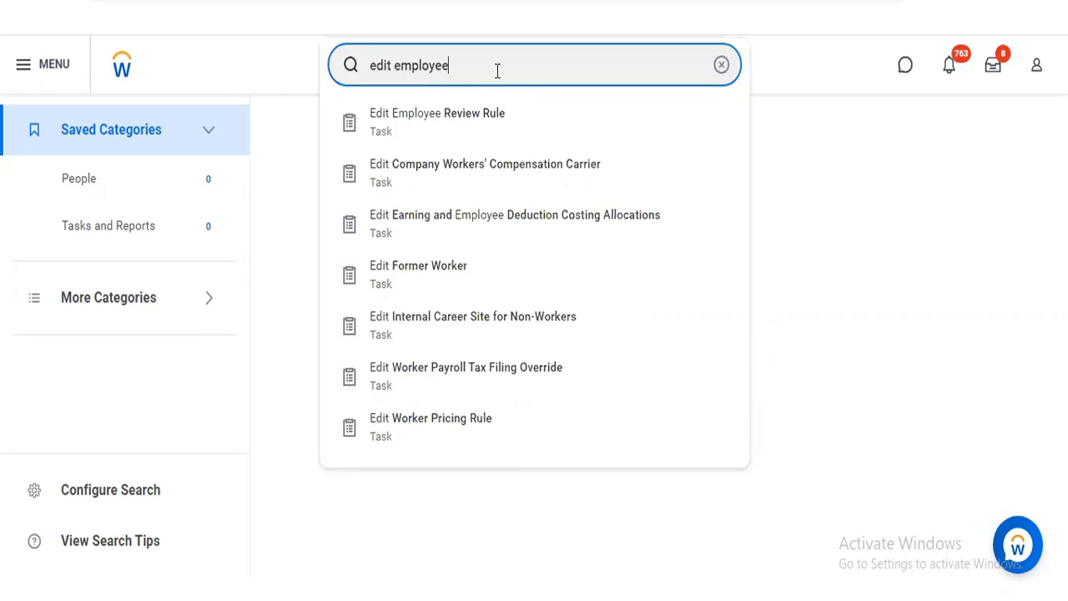
pyautogui.write(' goal')
pyautogui.click(721, 65)
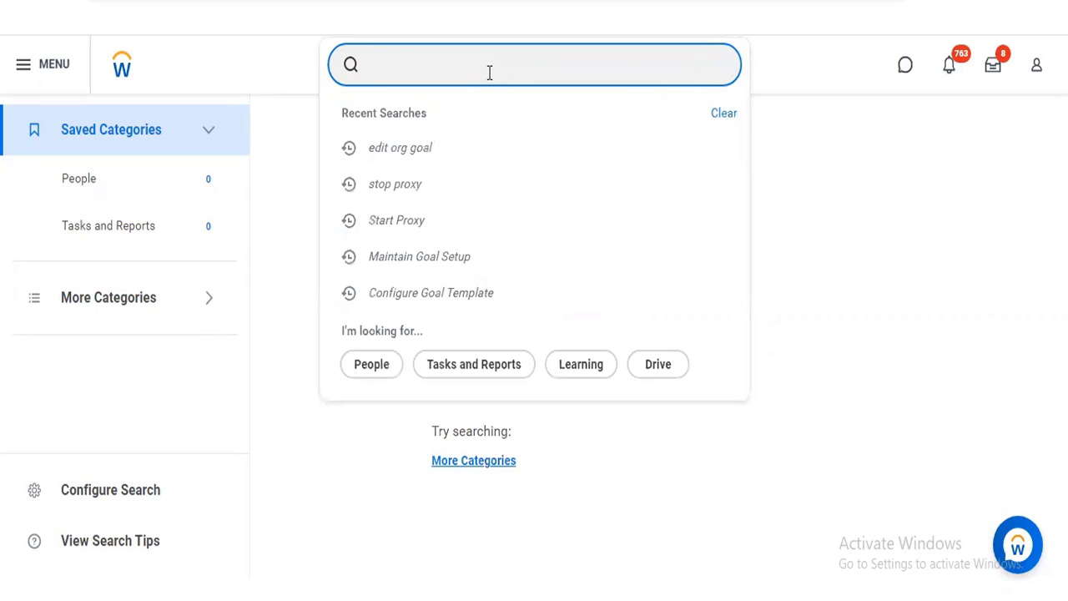
# Find the Start Proxy task with "start proxy" and start a proxy session acting as the Chief Human Resources Officer
pyautogui.write('start proxy')
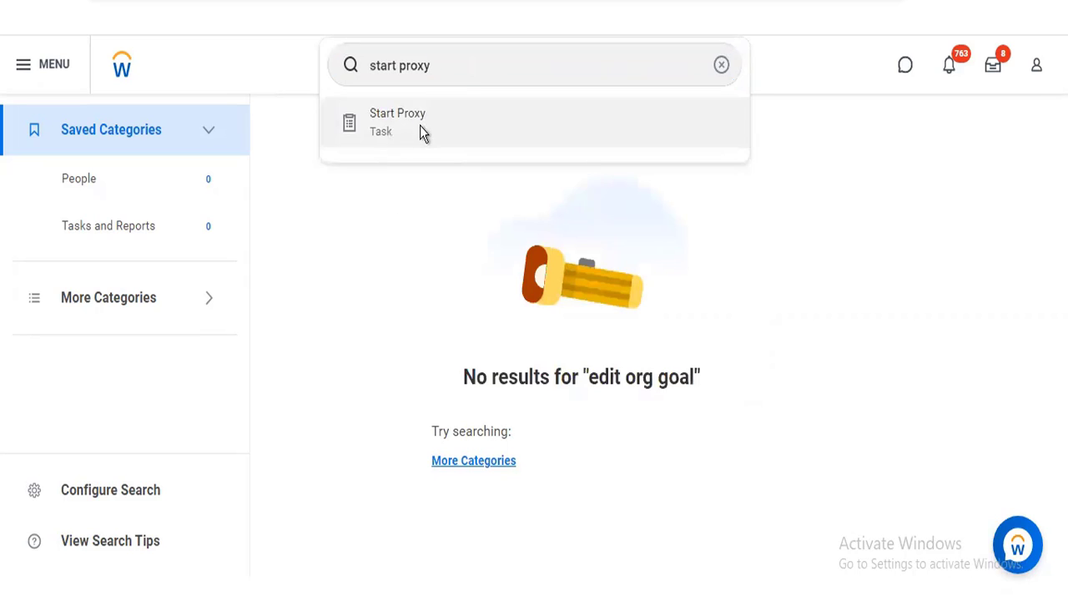
pyautogui.click(421, 131)
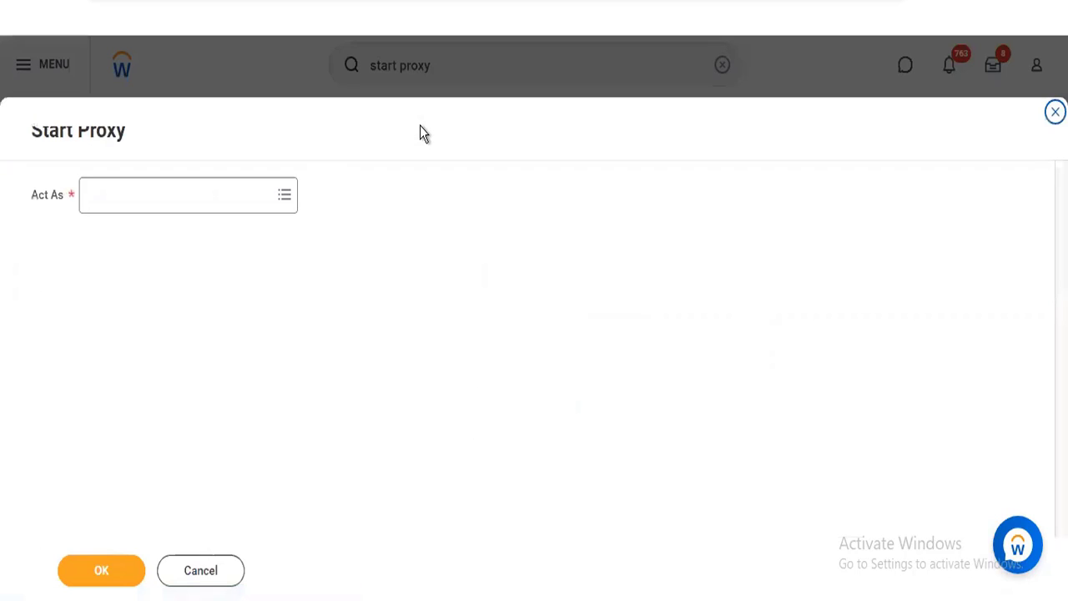
pyautogui.click(183, 205)
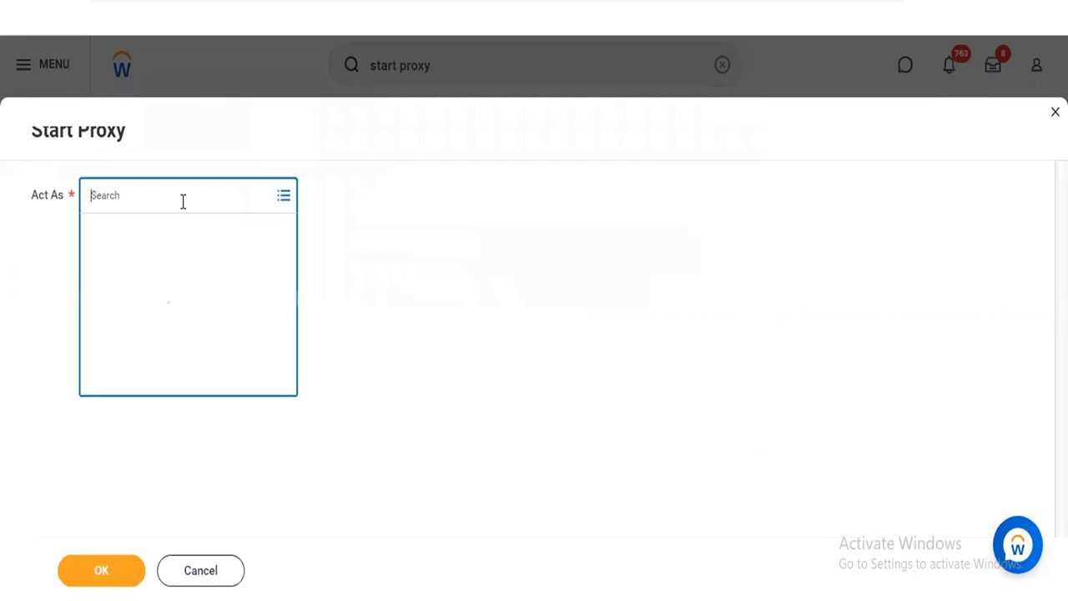
pyautogui.write('logan')
pyautogui.press('Return')
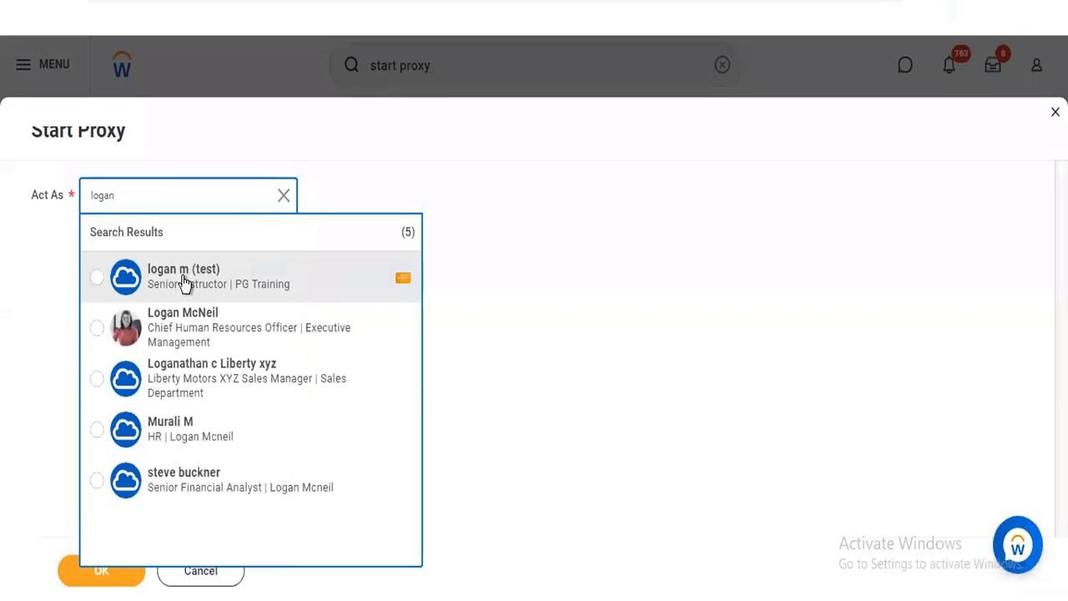
pyautogui.click(184, 325)
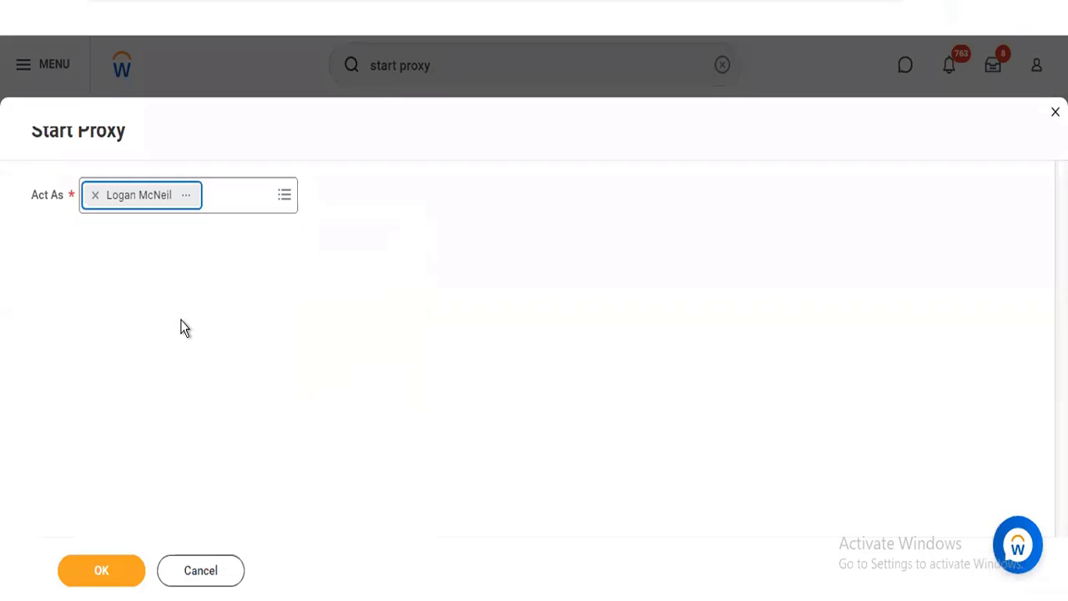
pyautogui.click(99, 579)
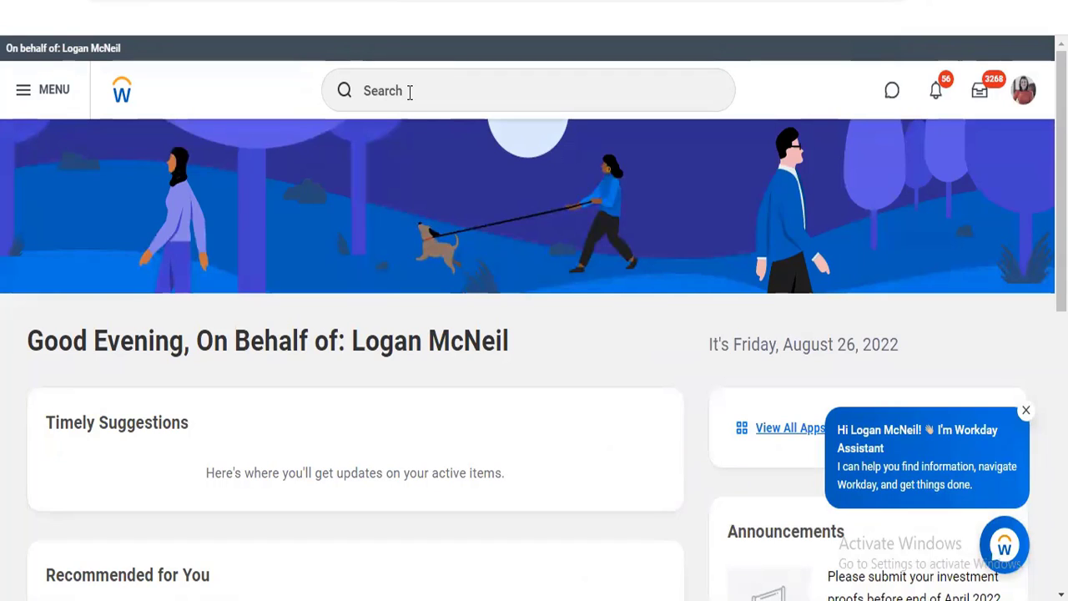
# Find apps matching "goal" and add My Team's Goals, My Organizational Goals Progress Report and My Team's Goal Status to the menu
pyautogui.click(410, 92)
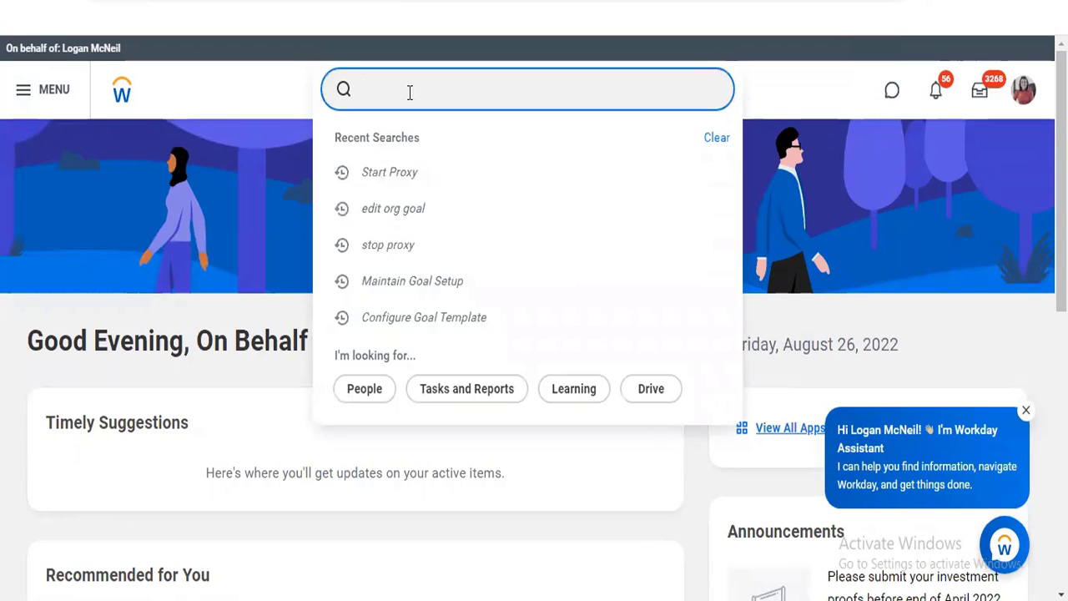
pyautogui.click(12, 96)
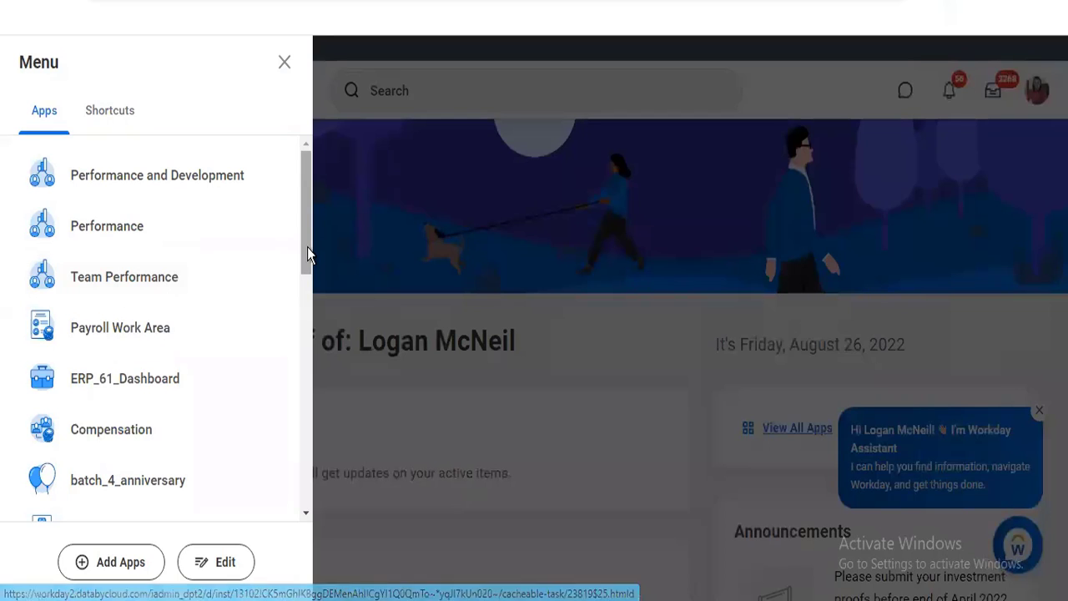
pyautogui.moveTo(307, 247); pyautogui.dragTo(305, 501)
pyautogui.click(79, 569)
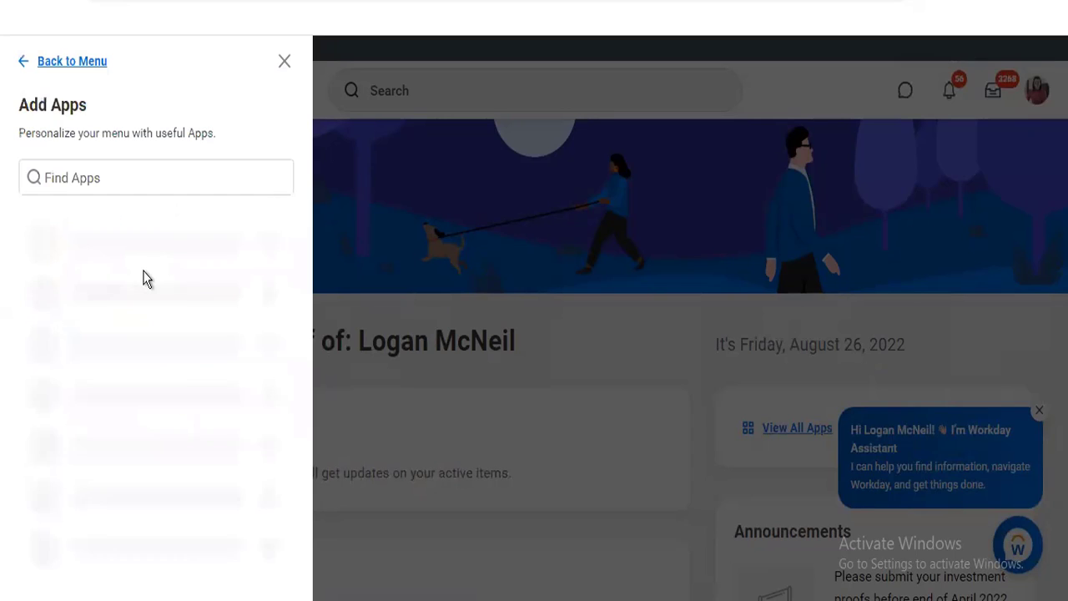
pyautogui.click(119, 178)
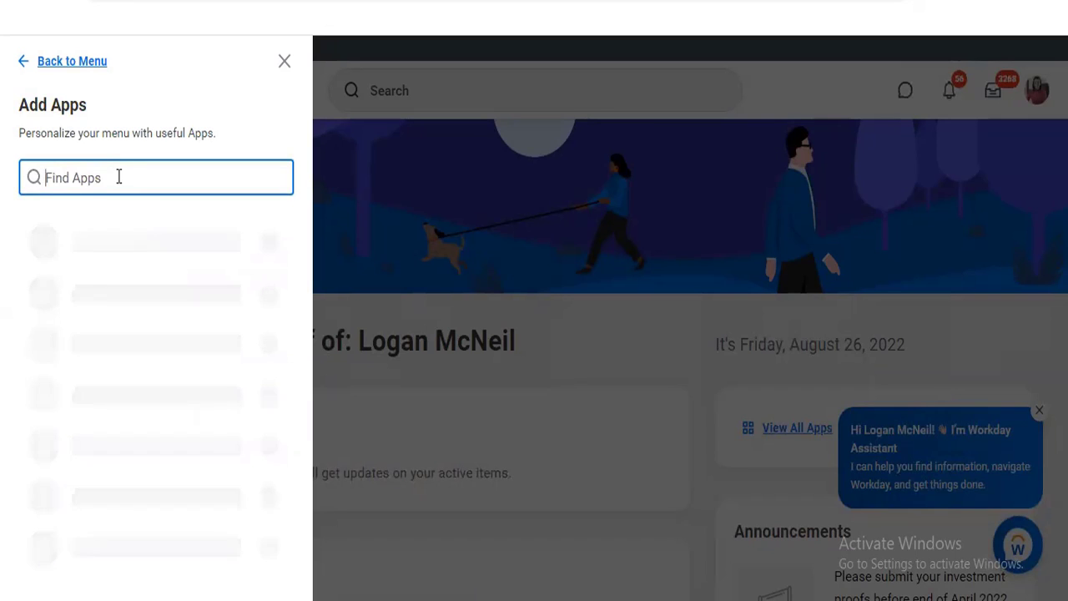
pyautogui.write('goal')
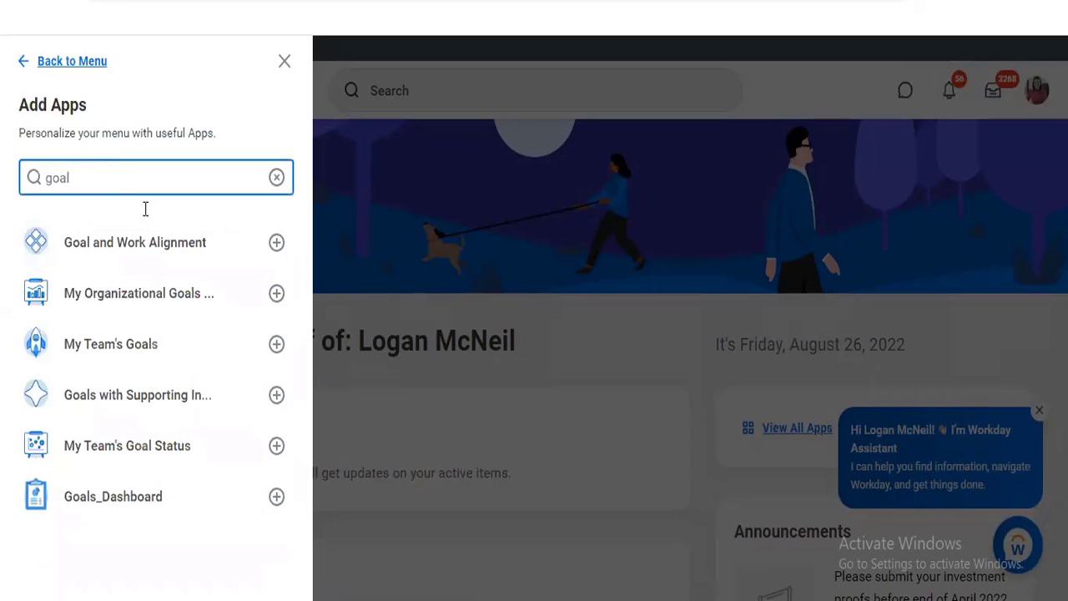
pyautogui.click(276, 345)
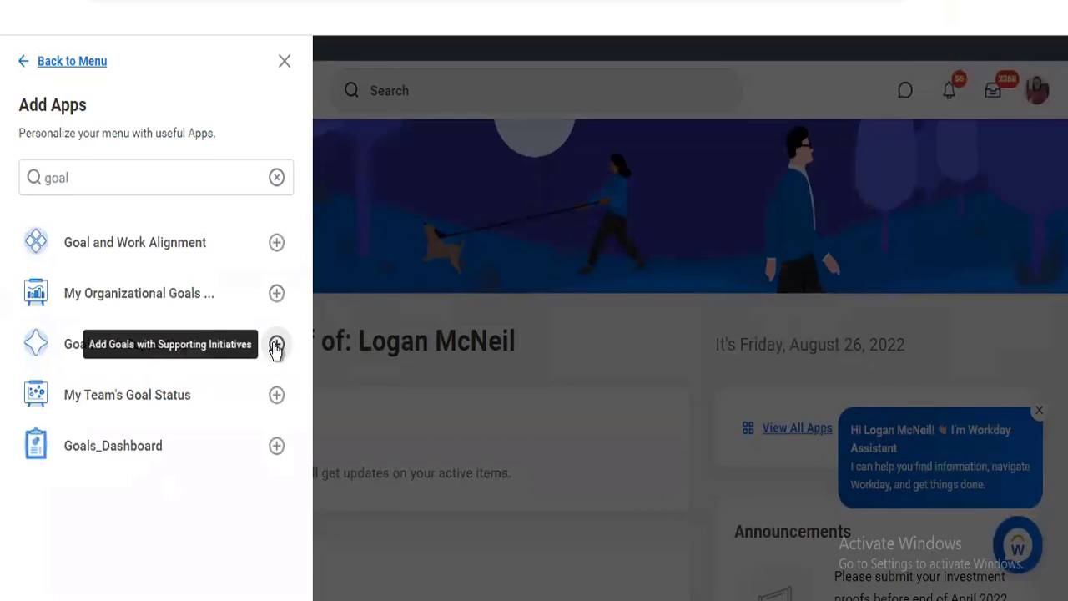
pyautogui.click(276, 295)
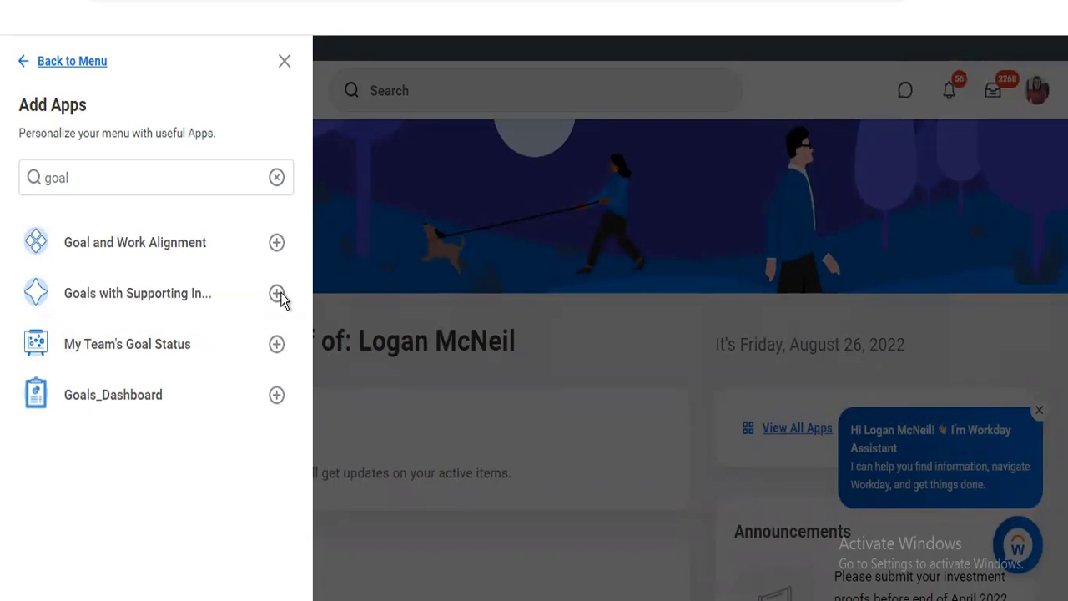
pyautogui.click(277, 346)
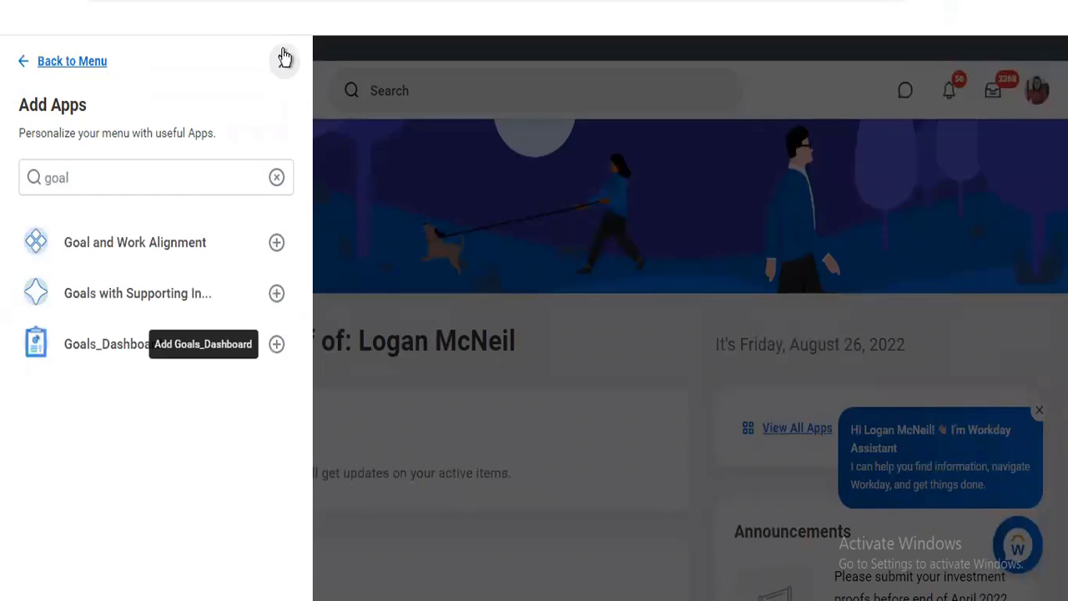
pyautogui.click(404, 299)
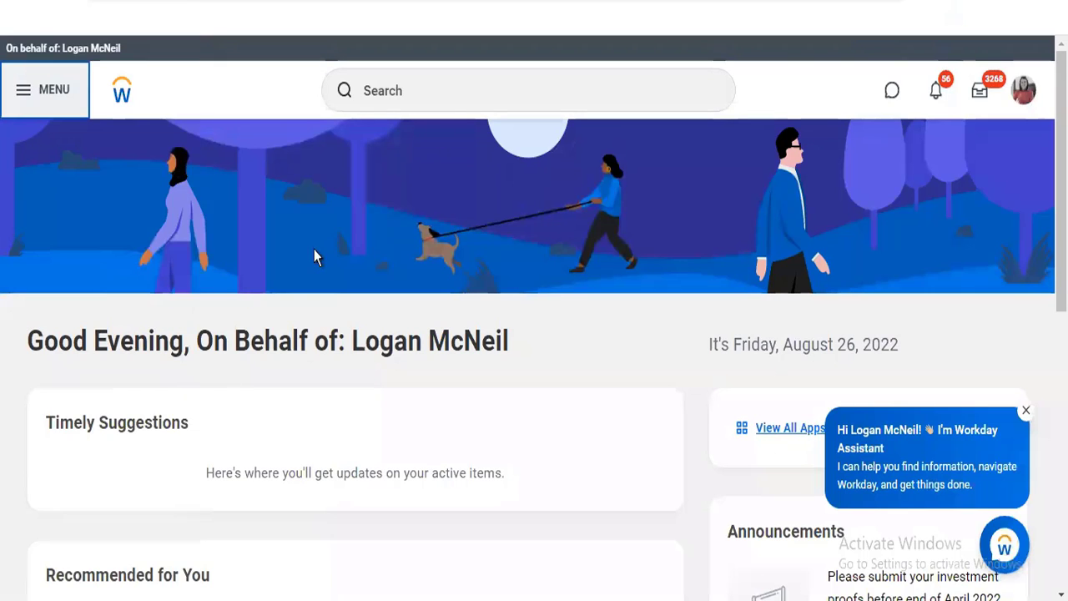
# Try to open the newly added My Team's Goals app
pyautogui.click(17, 89)
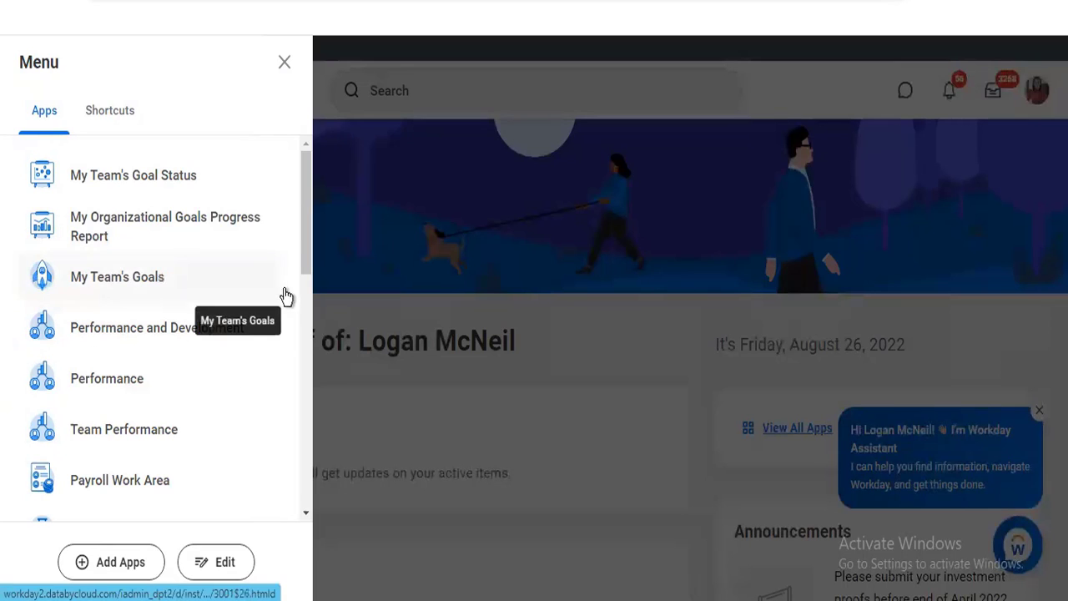
pyautogui.moveTo(303, 254); pyautogui.dragTo(302, 165)
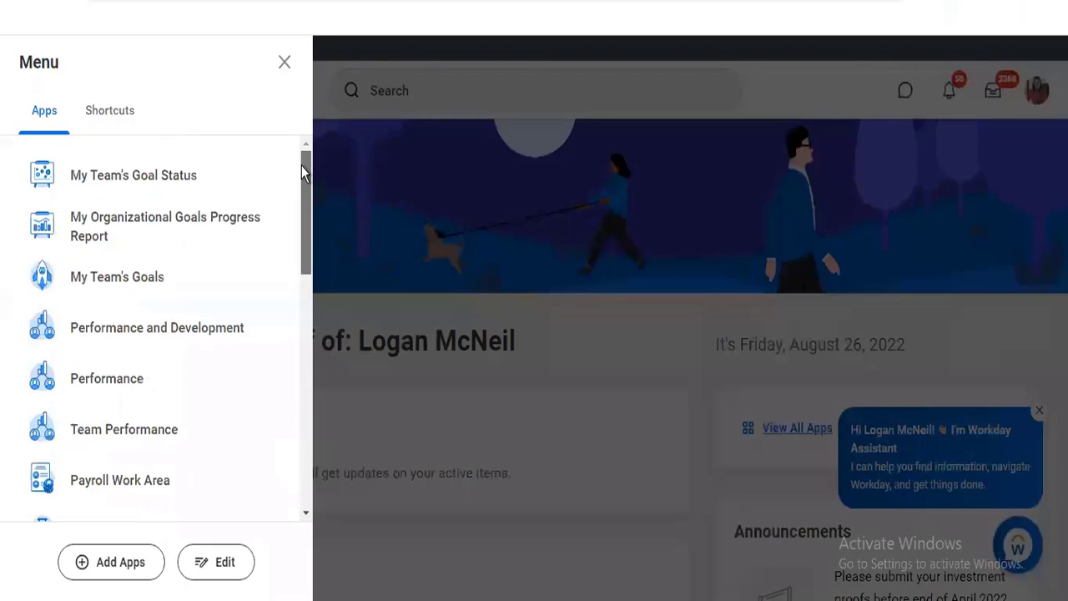
pyautogui.click(96, 284)
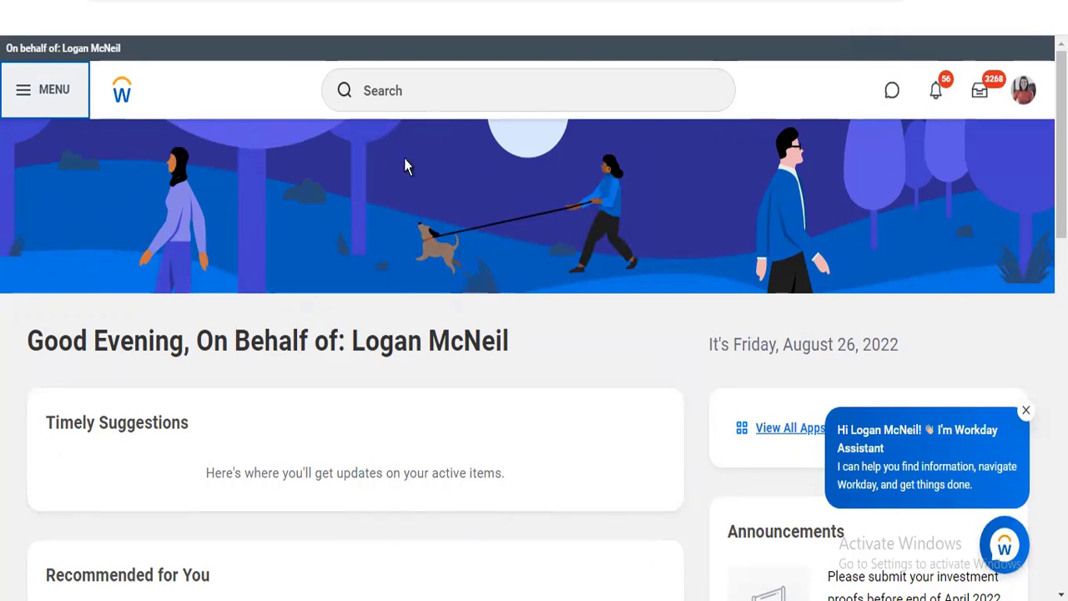
# View the My Team's Goal Status report and try to open the first listed worker
pyautogui.click(17, 98)
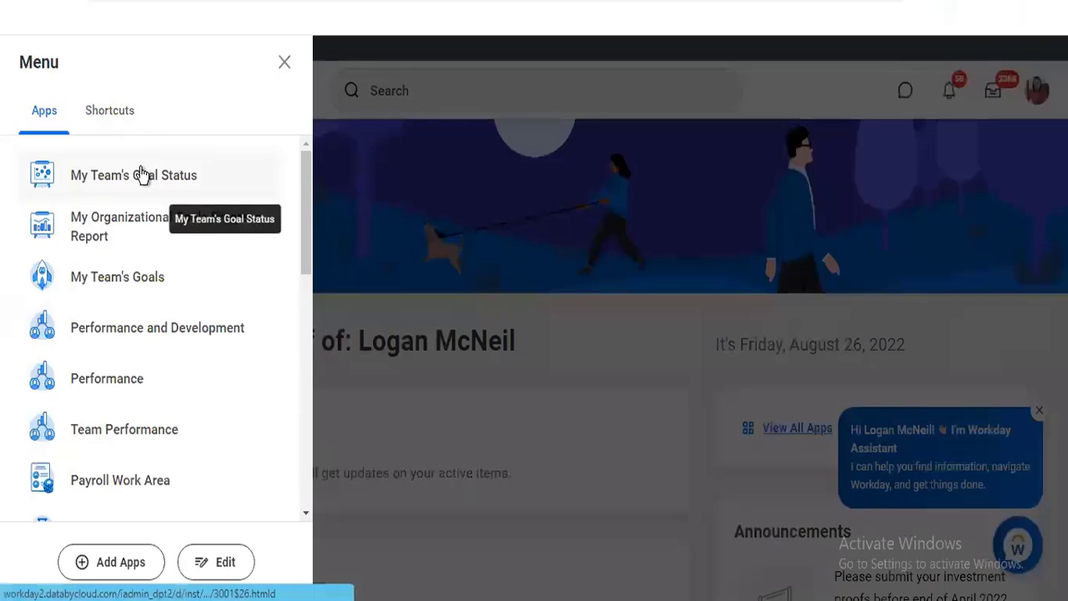
pyautogui.click(142, 174)
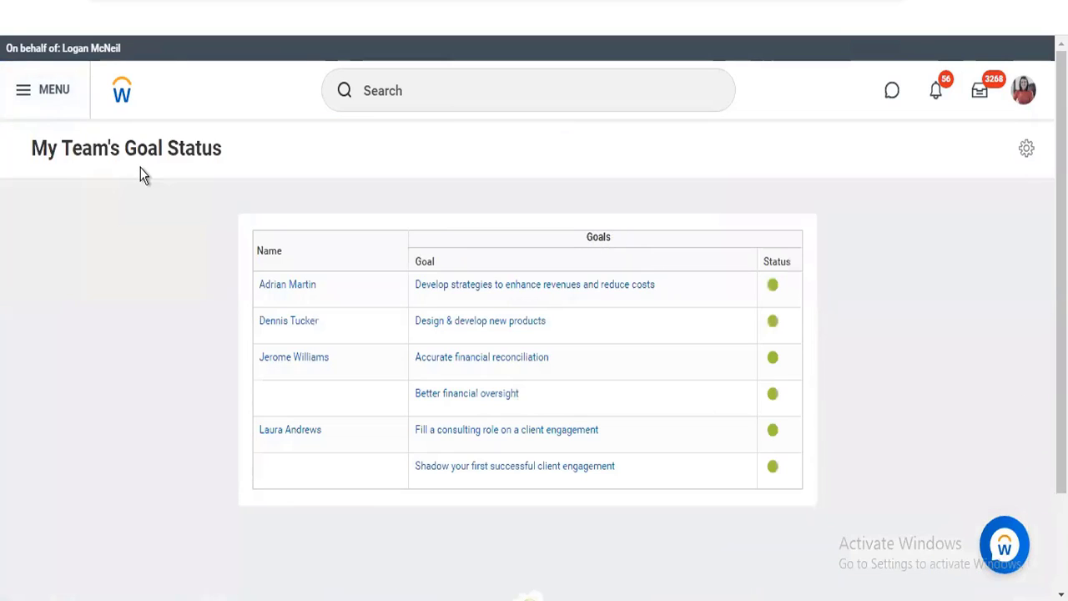
pyautogui.click(303, 294)
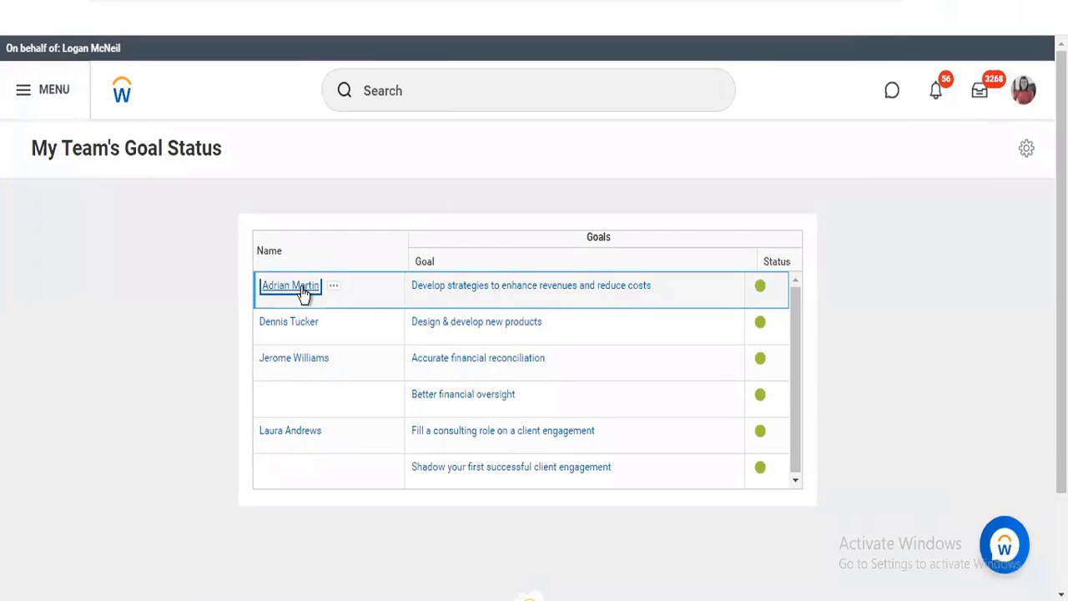
pyautogui.click(303, 294)
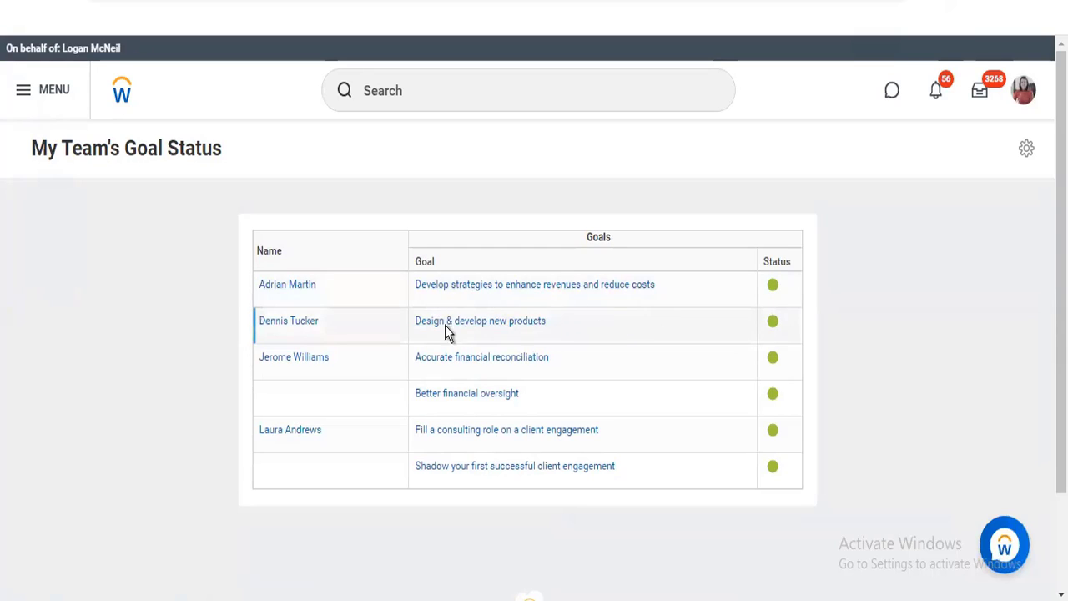
# Try to open My Team's Goals from the status report, and reopen My Team's Goal Status
pyautogui.click(26, 93)
pyautogui.click(128, 285)
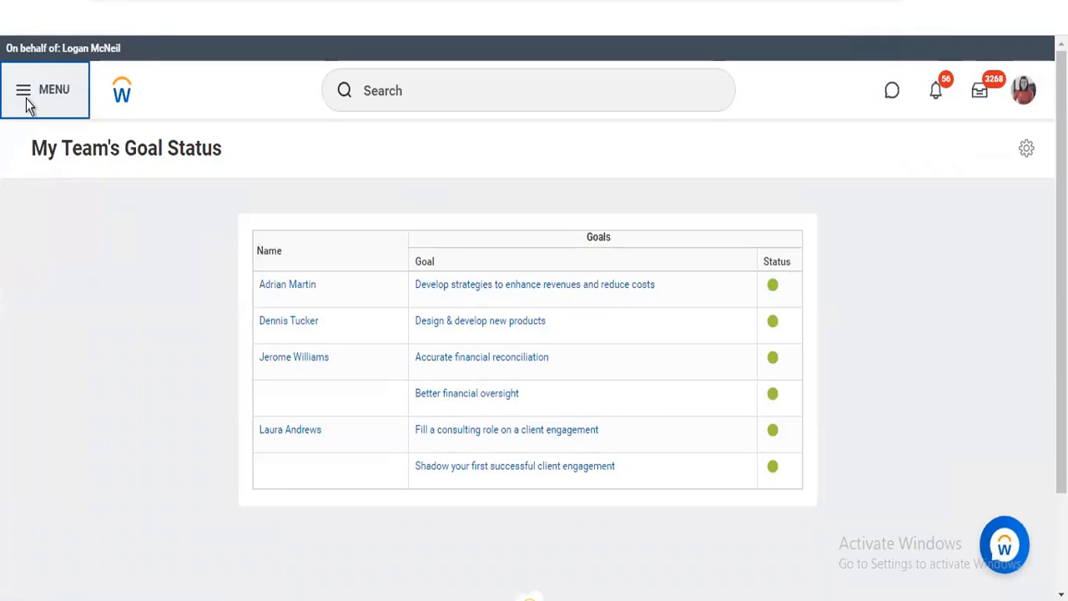
pyautogui.click(25, 95)
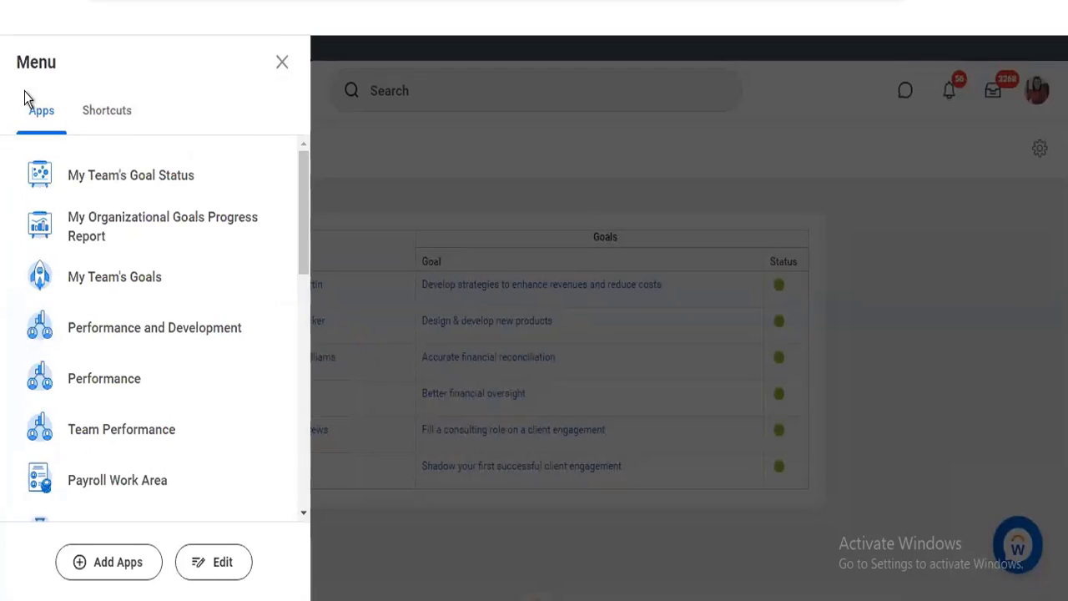
pyautogui.click(114, 179)
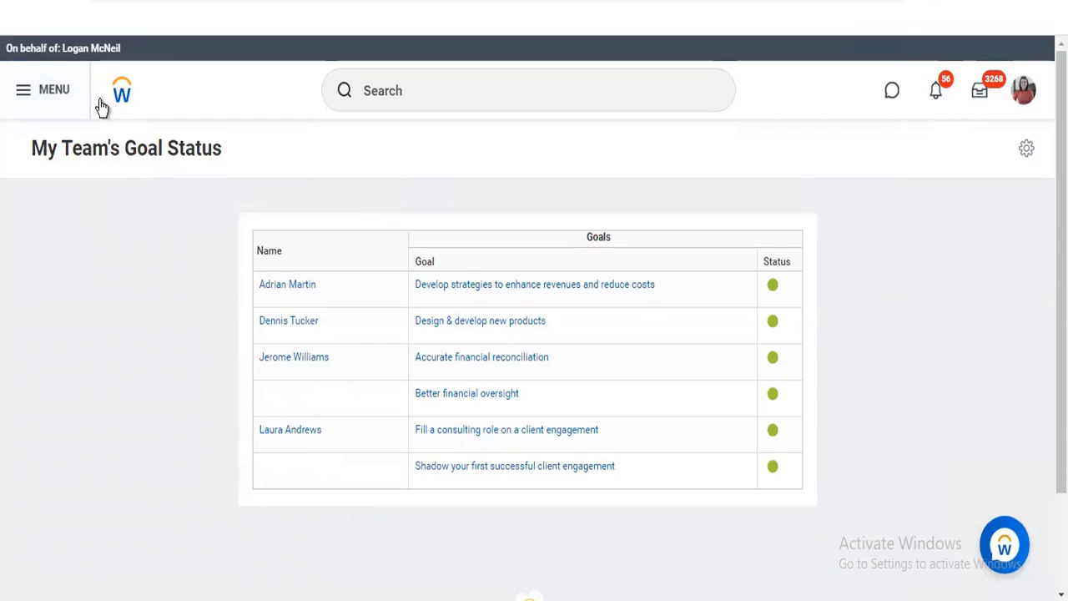
# Try to open the My Organizational Goals Progress Report app
pyautogui.click(22, 92)
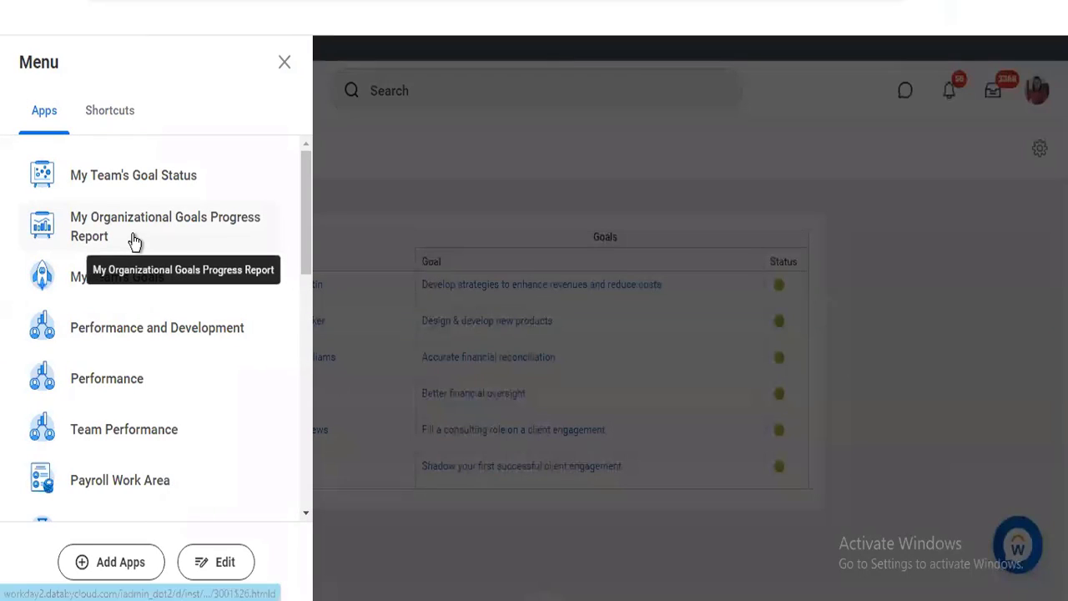
pyautogui.click(178, 236)
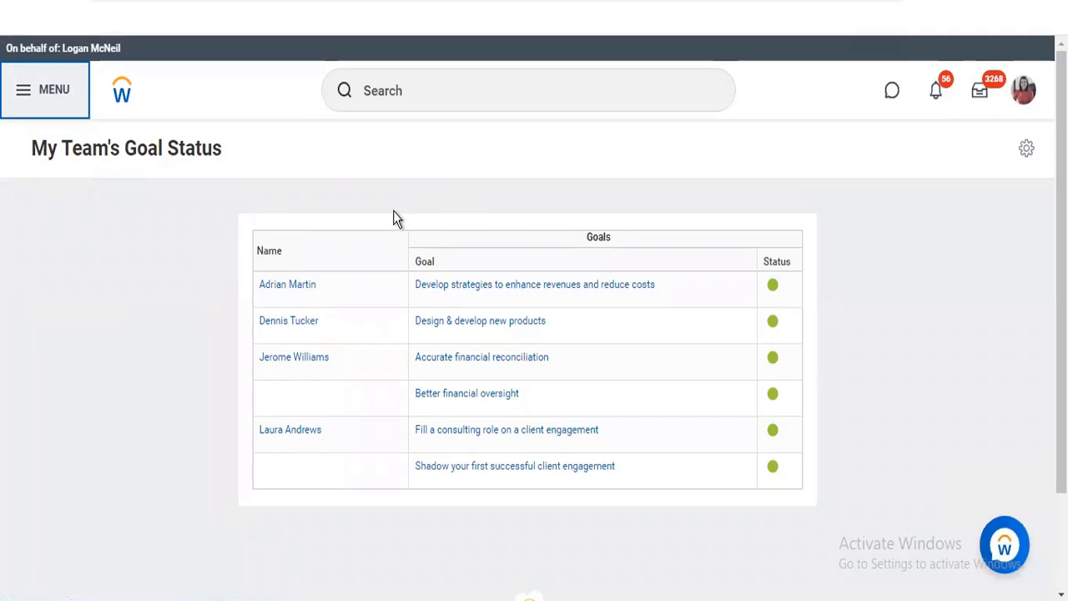
# Open the first listed team goal in a new tab, and try to open the My Organizational Goals Progress Report app
pyautogui.rightClick(466, 292)
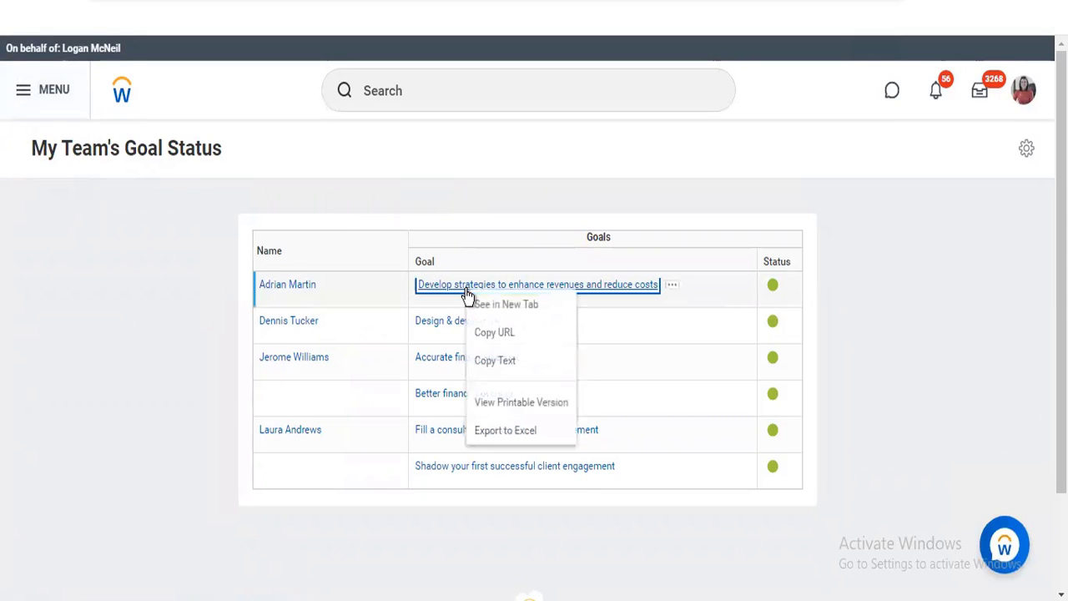
pyautogui.click(482, 304)
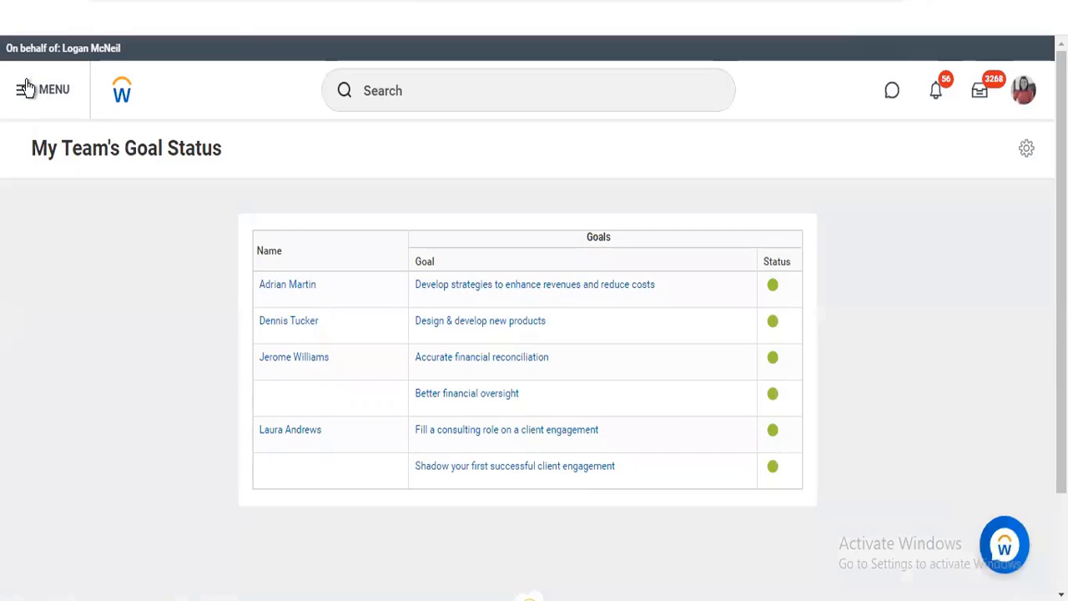
pyautogui.click(26, 87)
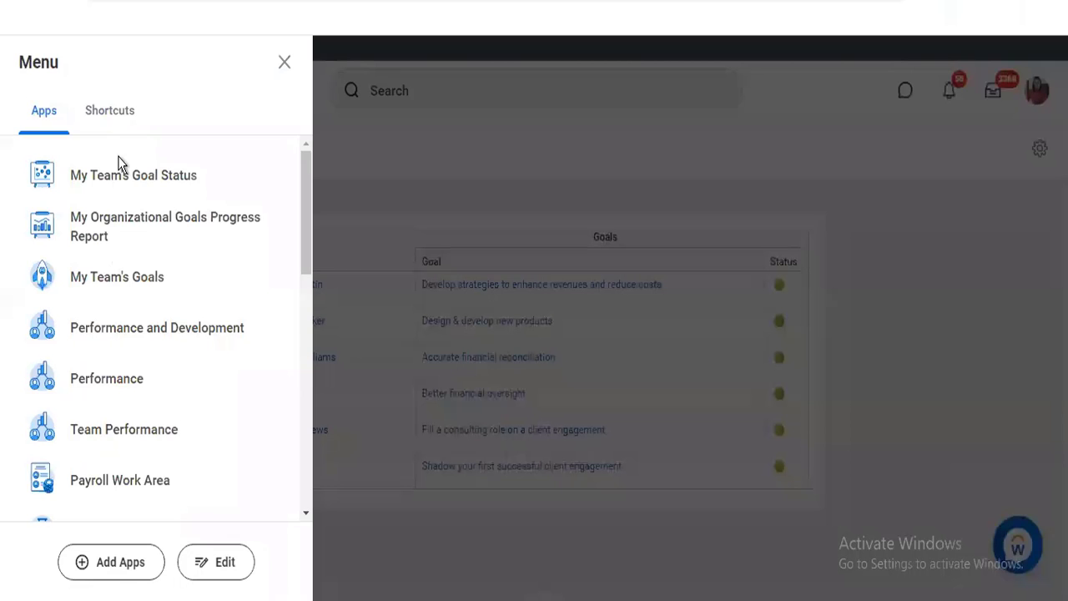
pyautogui.click(120, 228)
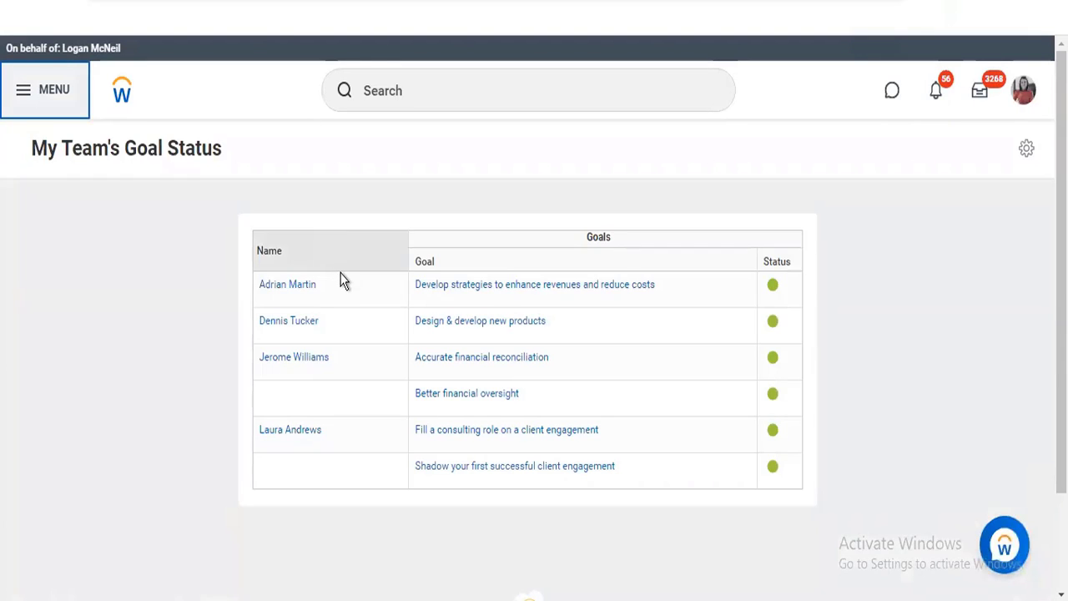
# Open the Performance app and view the proxied worker's individual goals
pyautogui.click(29, 96)
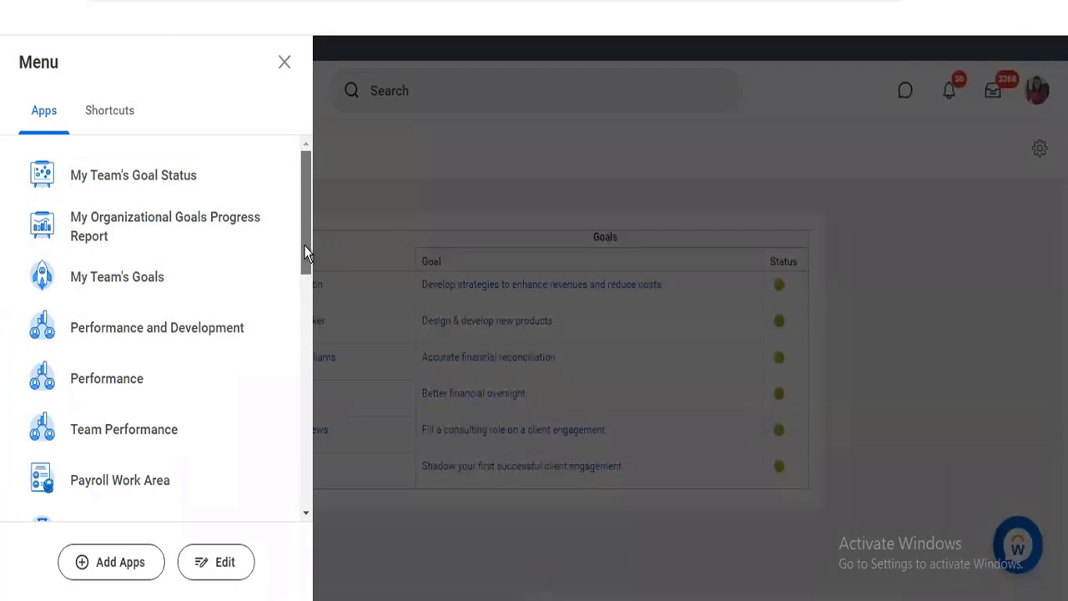
pyautogui.scroll(-1, 303, 247)
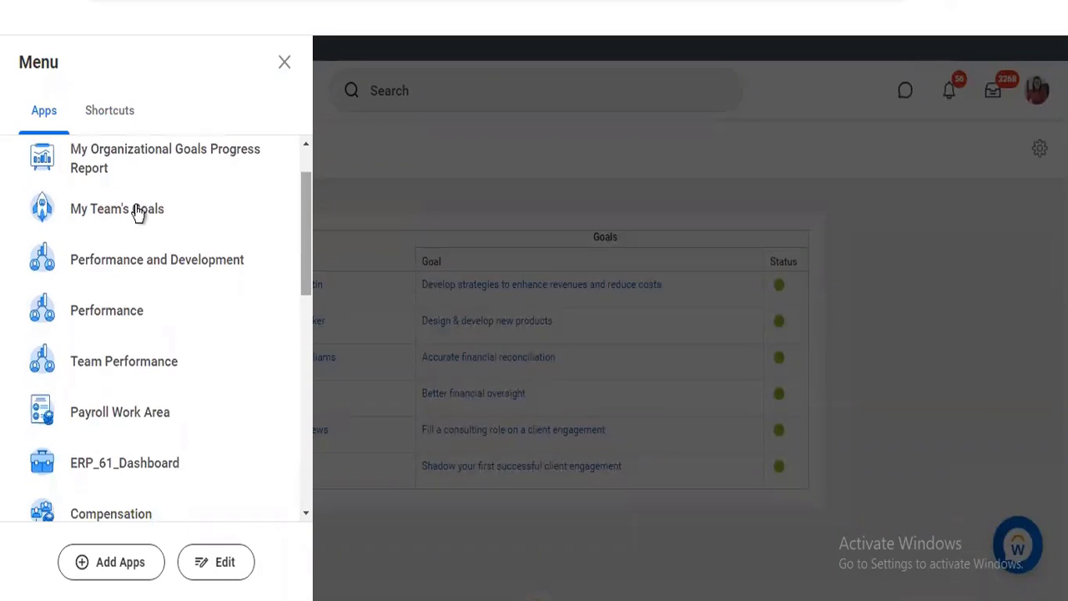
pyautogui.click(119, 328)
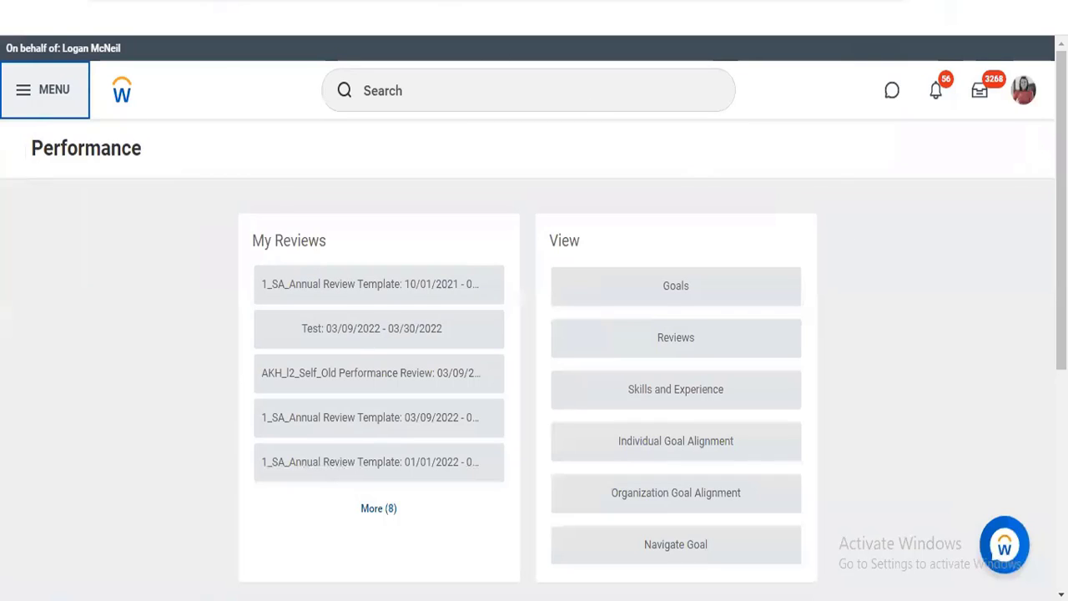
pyautogui.click(653, 292)
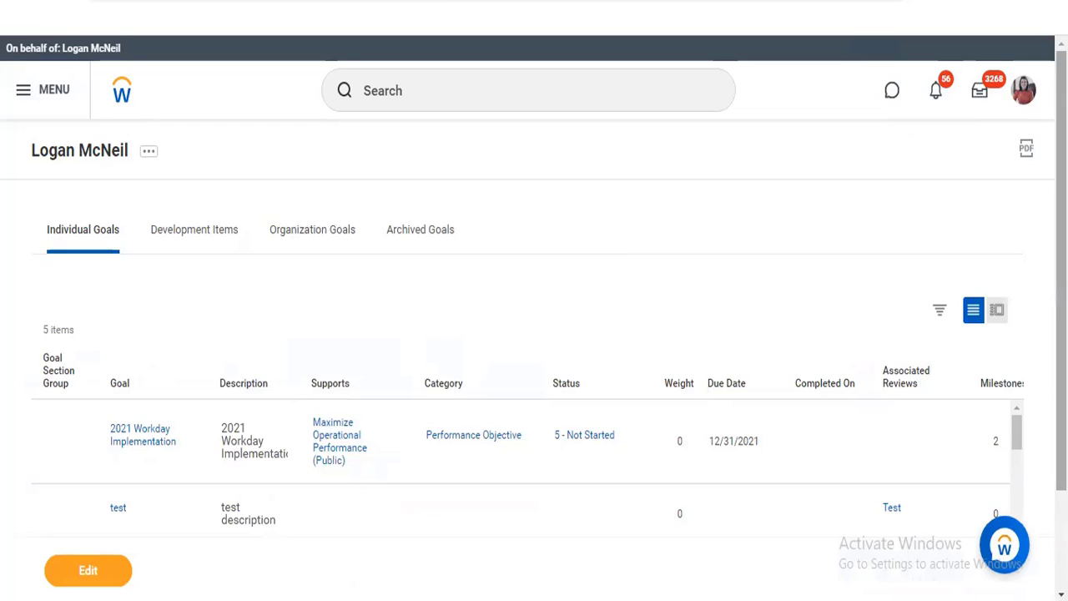
pyautogui.scroll(-1, 534, 281)
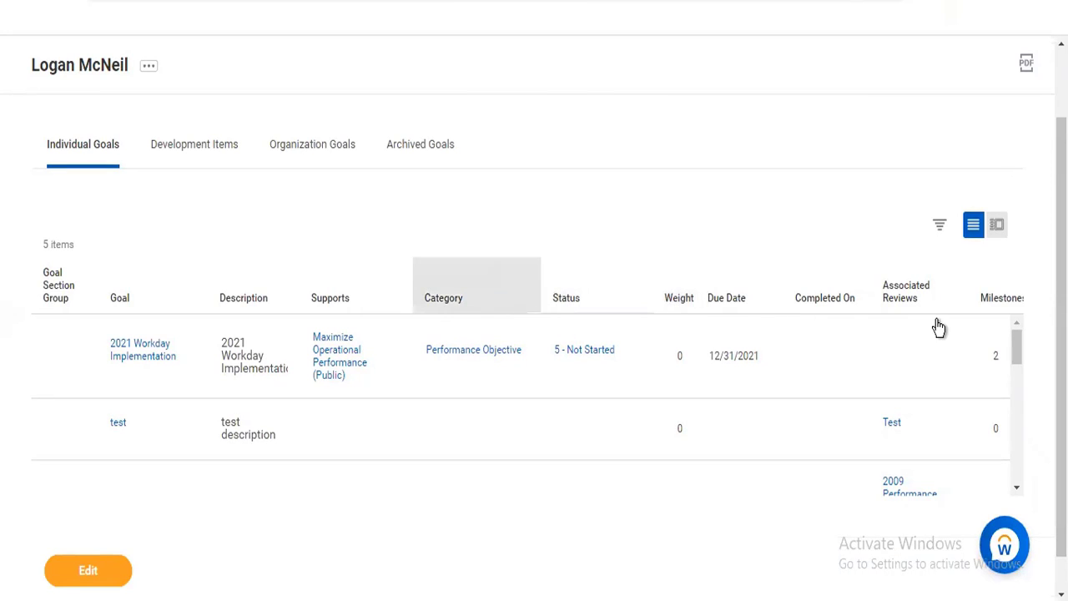
pyautogui.scroll(-1, 548, 517)
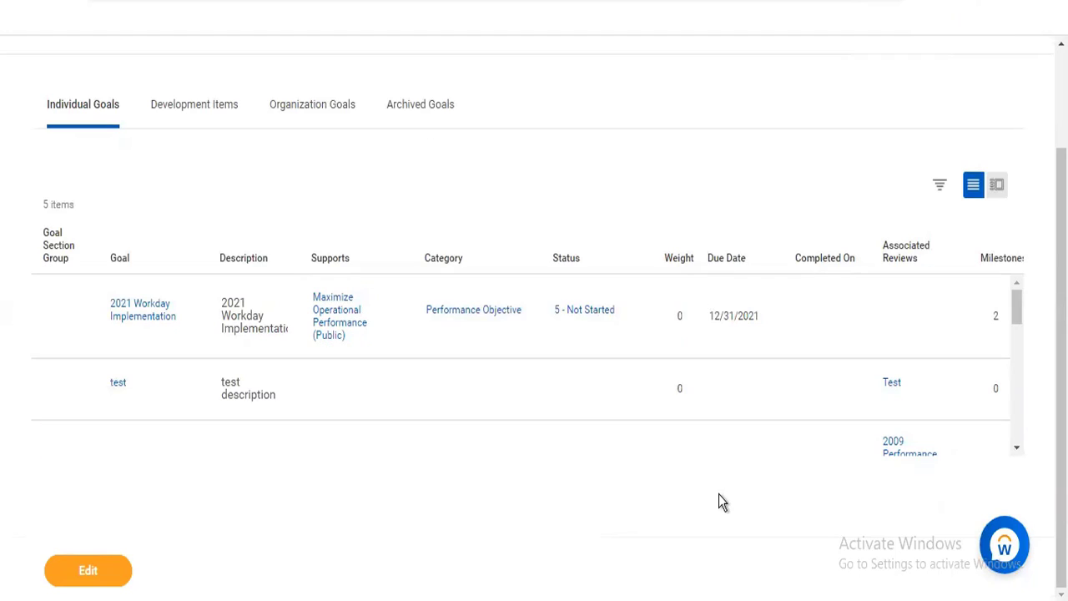
# View the worker's development items, organization goals and archived goals
pyautogui.click(205, 122)
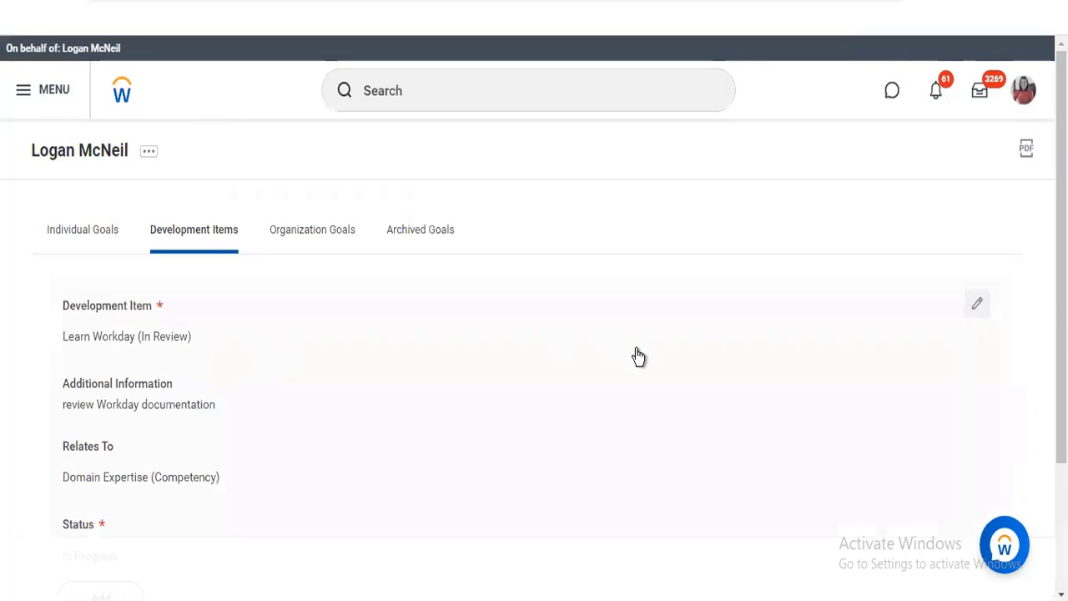
pyautogui.moveTo(1061, 272); pyautogui.dragTo(1062, 274)
pyautogui.scroll(-2, 524, 451)
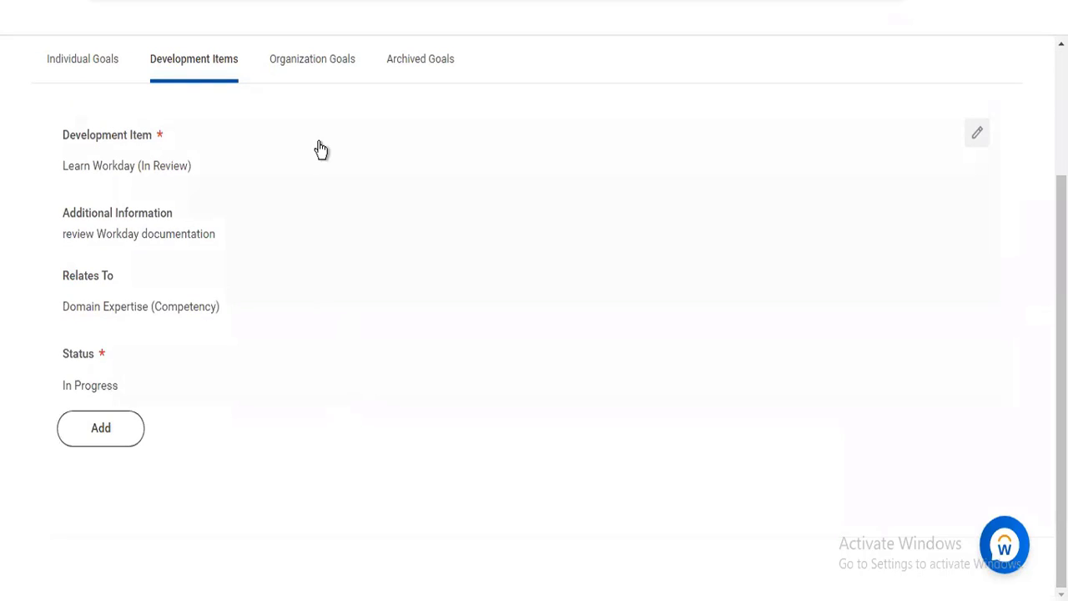
pyautogui.click(312, 68)
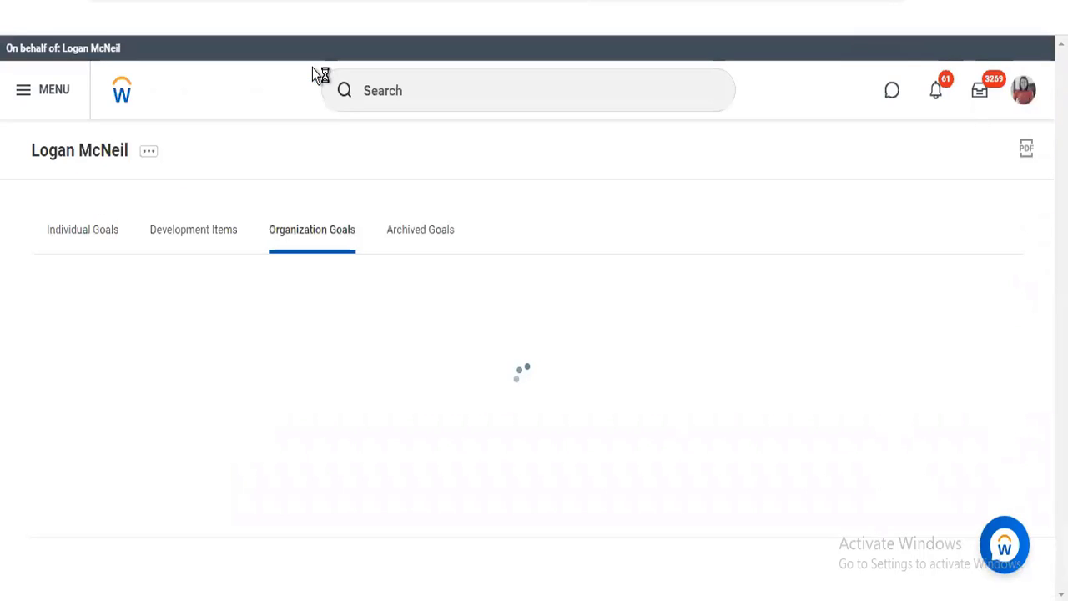
pyautogui.click(423, 241)
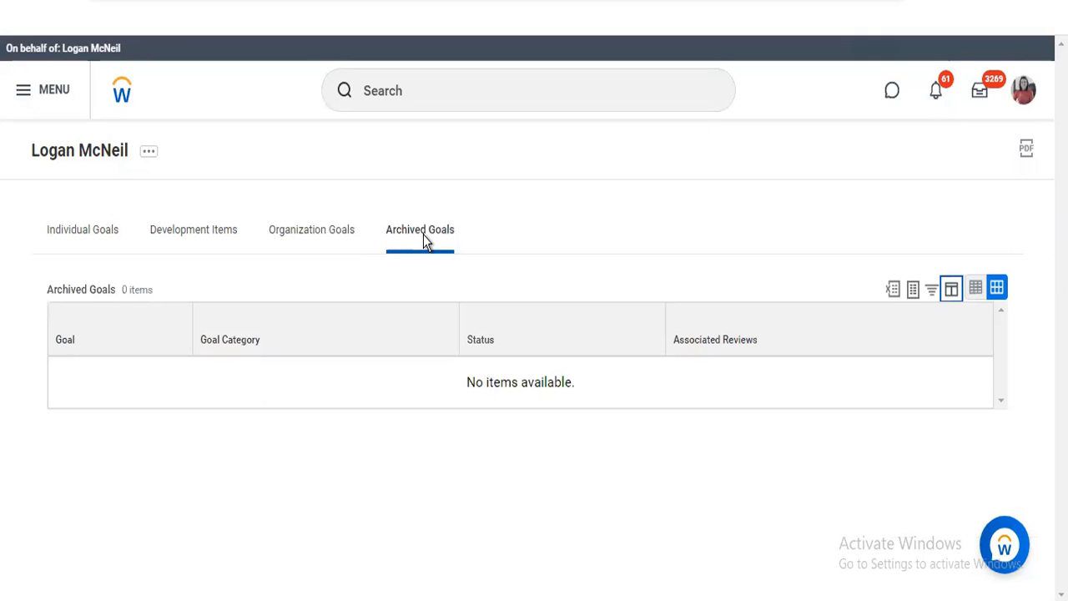
# Search for "maintain goal setup" and open the Maintain Goal Setup task
pyautogui.click(428, 91)
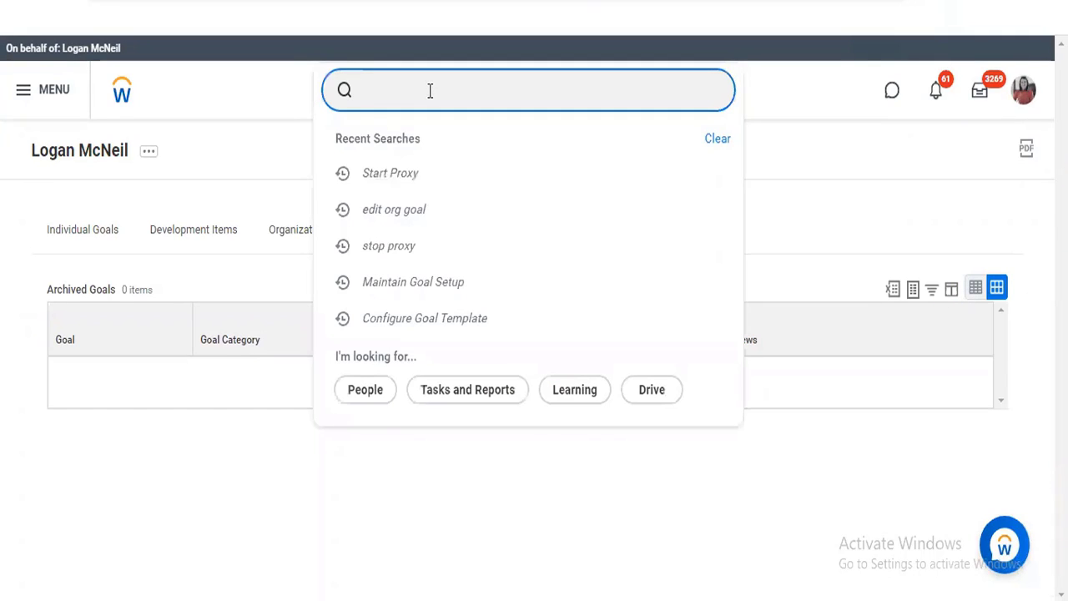
pyautogui.write('maintain goal setup')
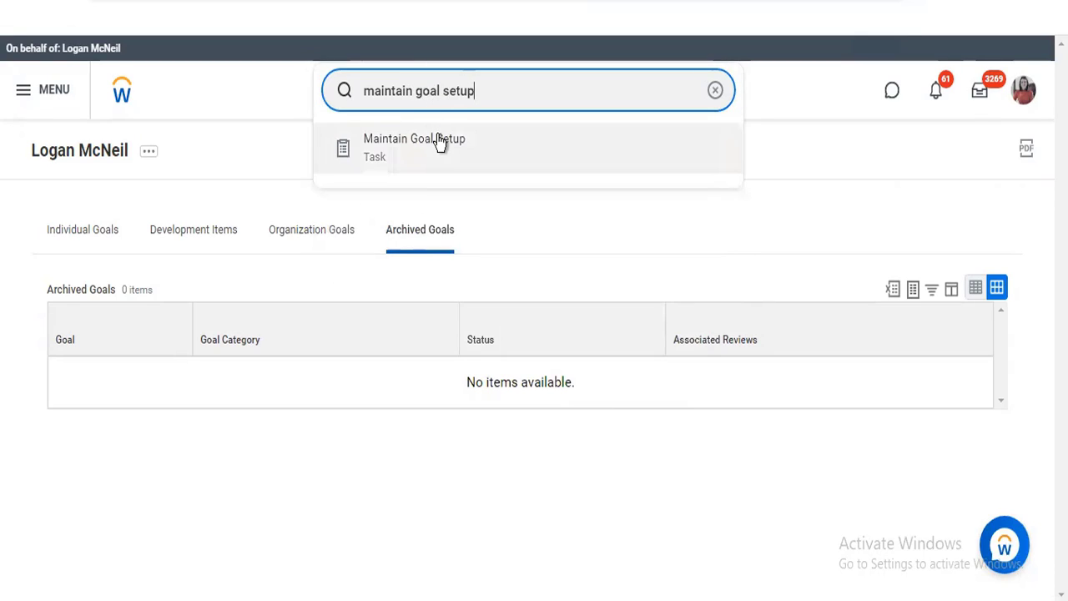
pyautogui.click(437, 134)
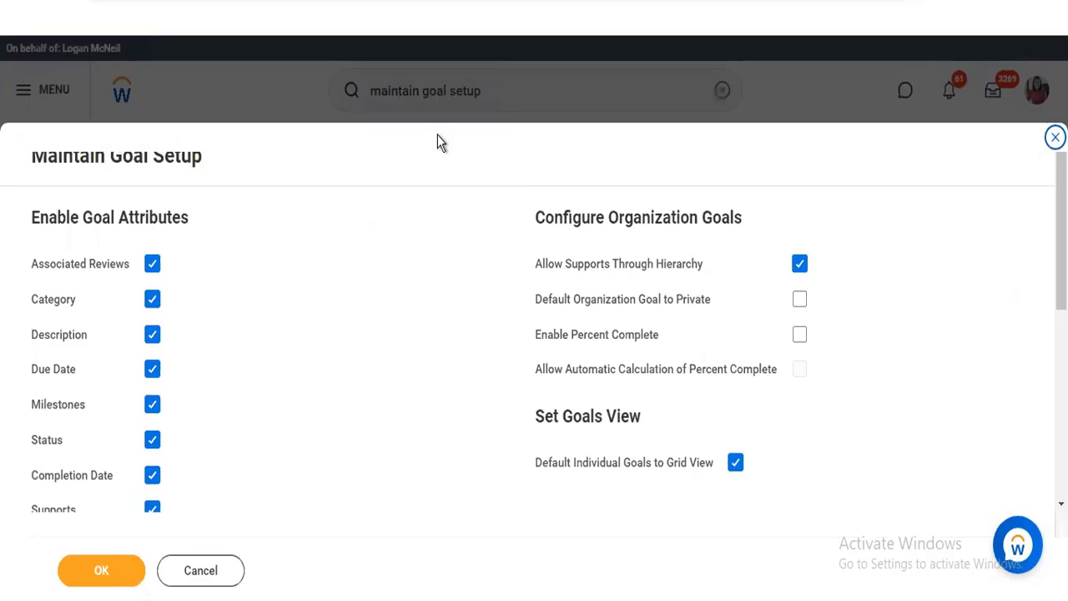
# Review the Maintain Goal Setup options for goal attributes, organization goals, goals view and goals in reviews, plus the related maintenance tasks
pyautogui.scroll(-5, 534, 334)
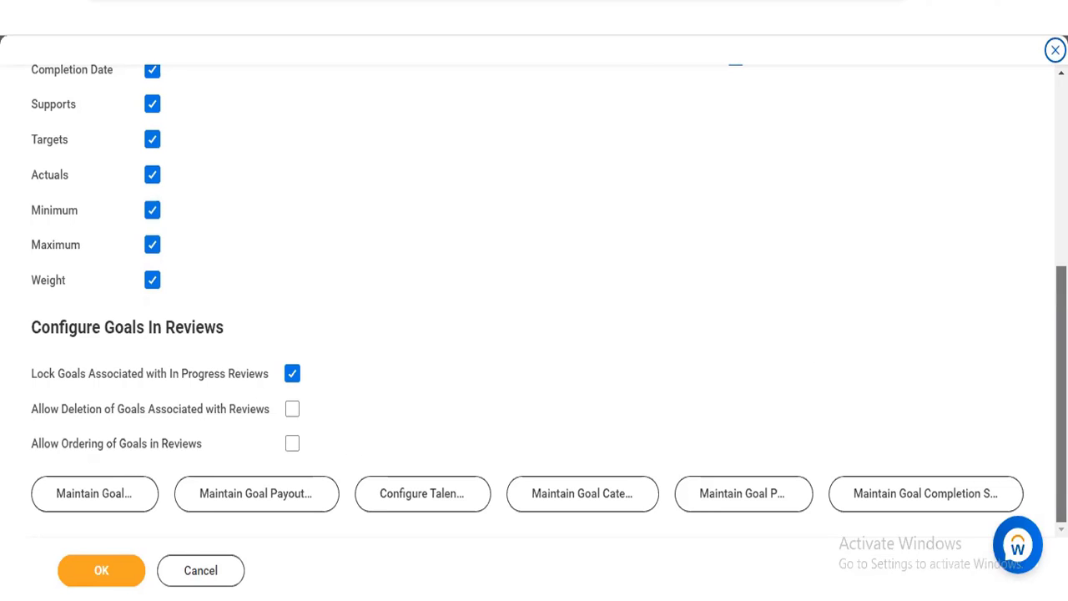
pyautogui.scroll(1, 906, 342)
pyautogui.scroll(2, 534, 300)
pyautogui.scroll(-3, 534, 301)
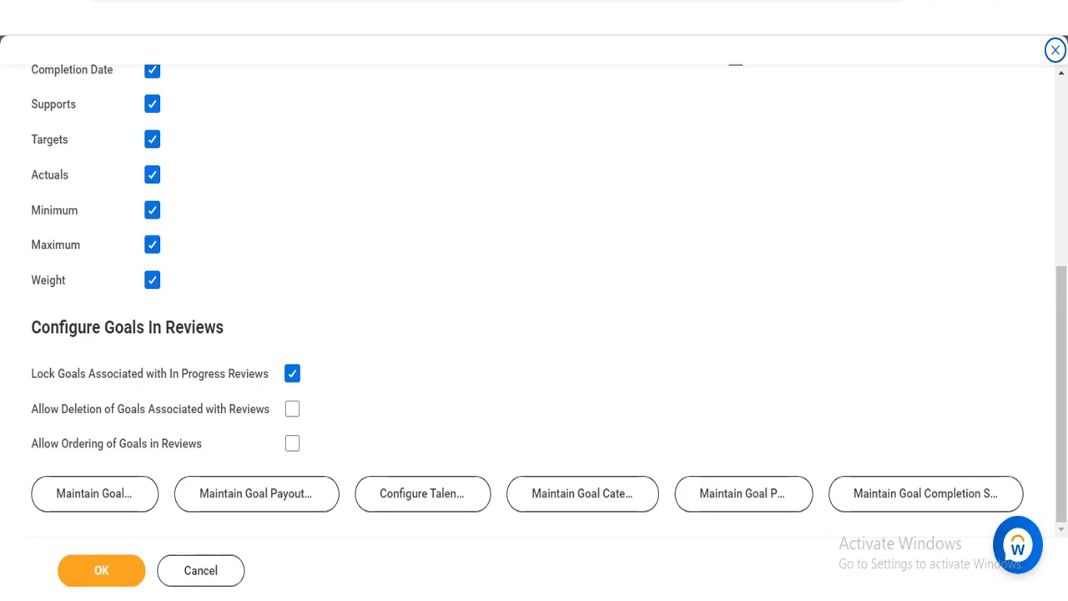
pyautogui.scroll(5, 584, 309)
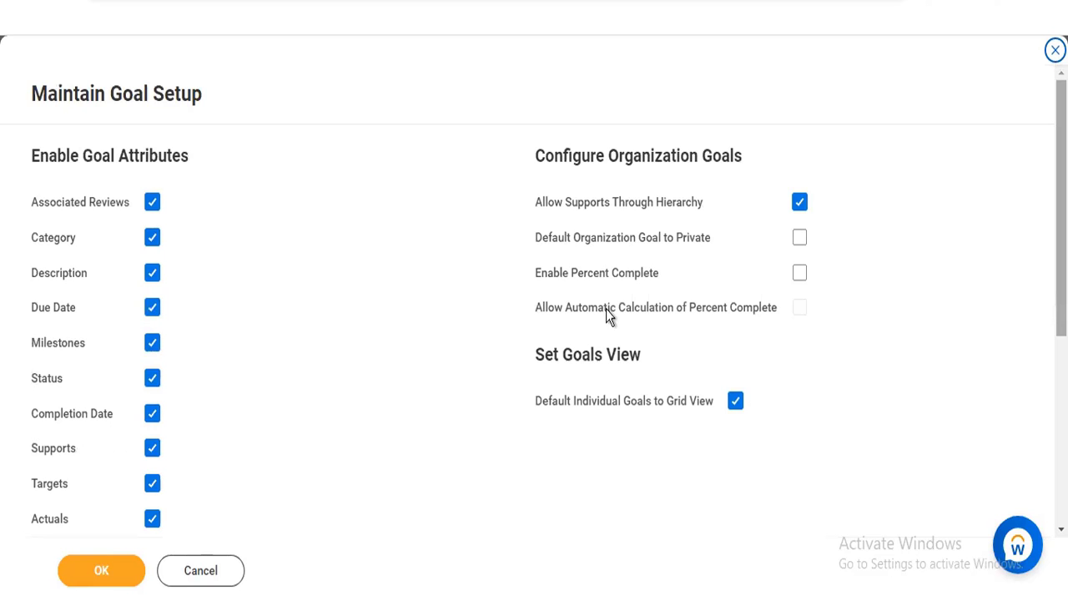
pyautogui.moveTo(598, 315)
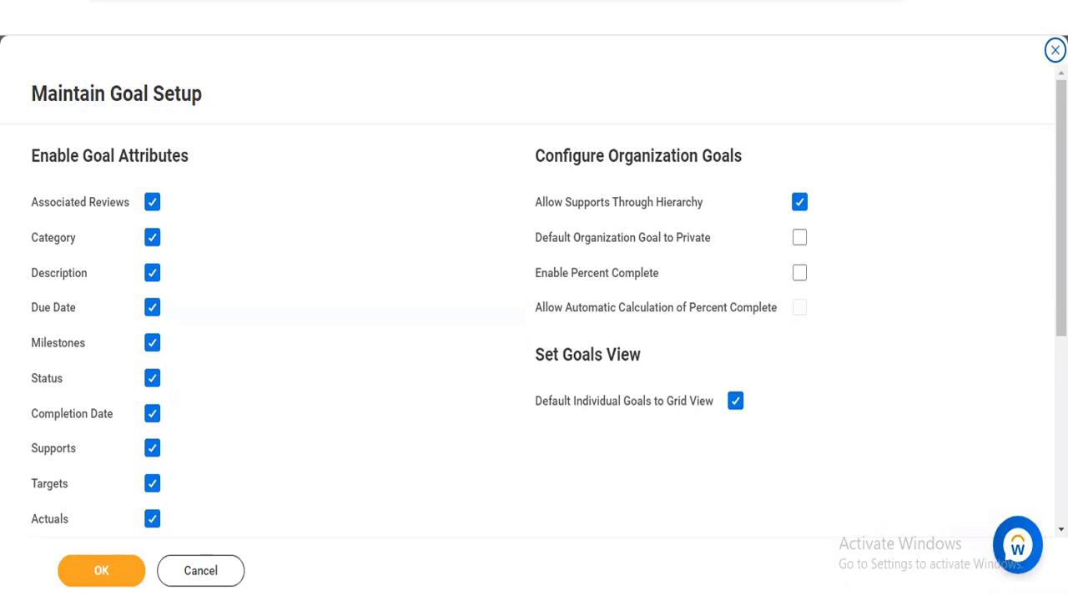
pyautogui.scroll(-1, 533, 305)
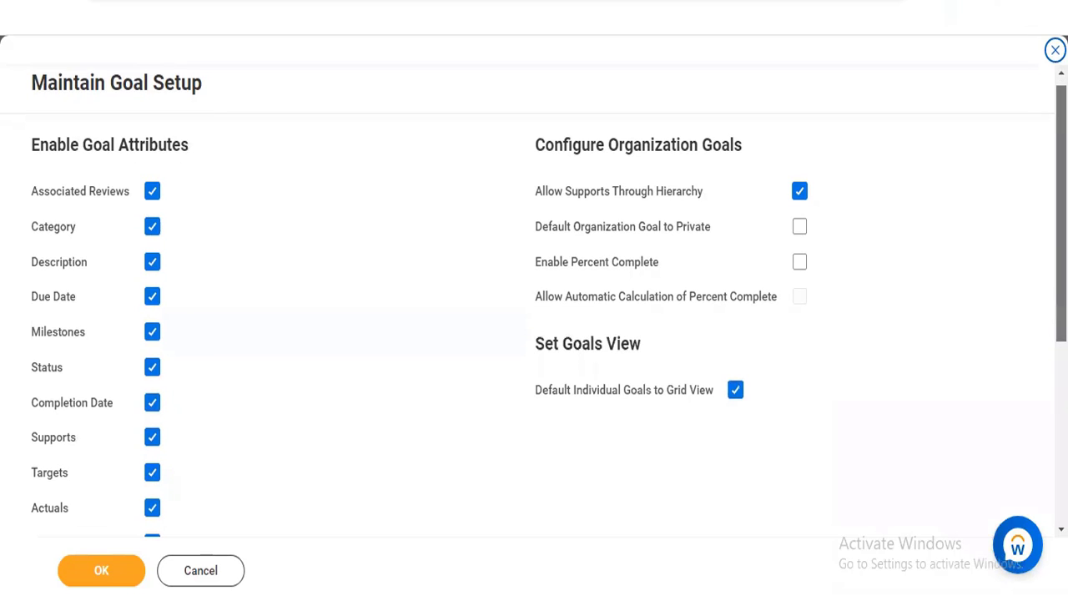
pyautogui.scroll(-5, 533, 305)
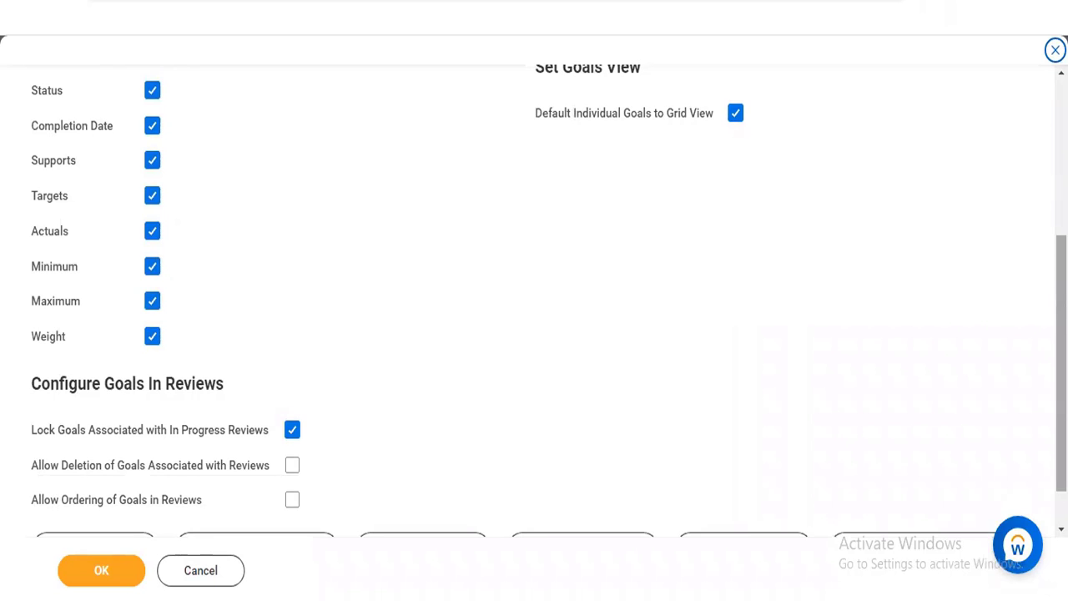
pyautogui.scroll(-1, 533, 304)
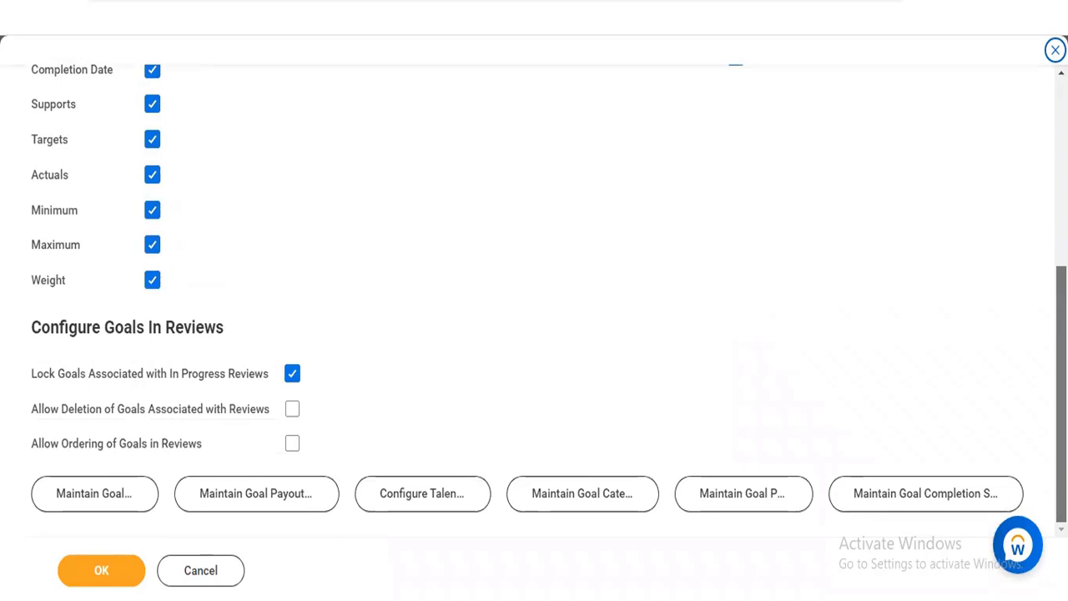
pyautogui.scroll(6, 534, 301)
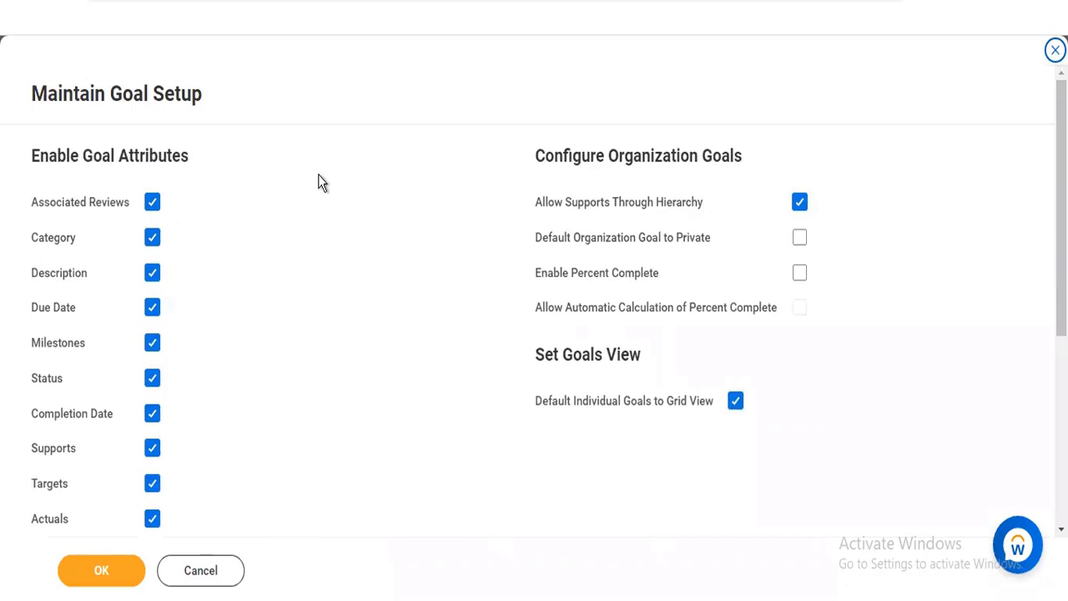
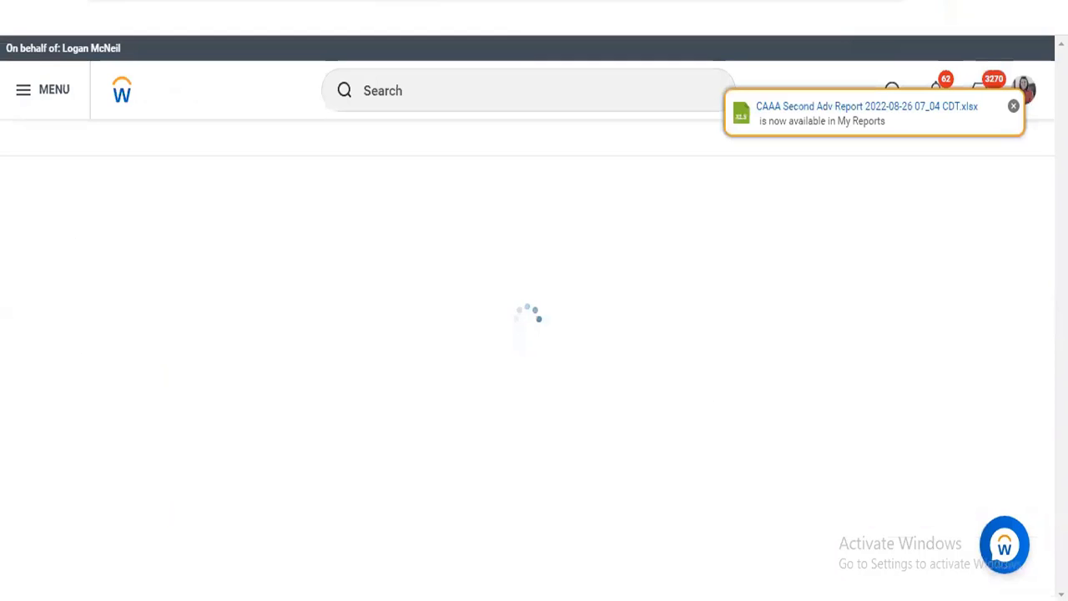
# Search for "maintain goal categories" and open the Maintain Goal Categories task
pyautogui.click(473, 89)
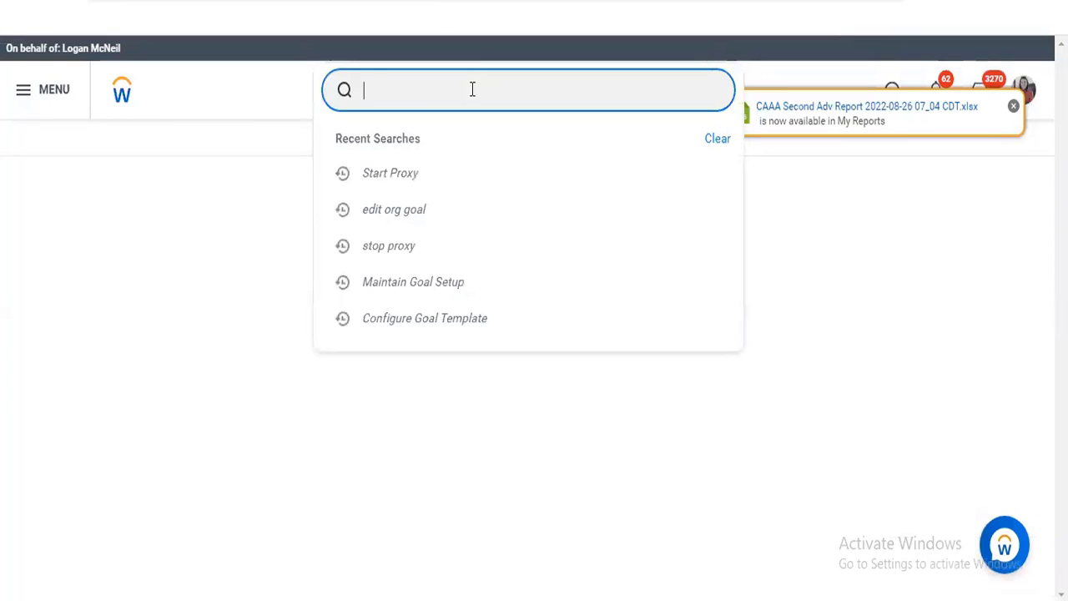
pyautogui.write('maintai goal cat')
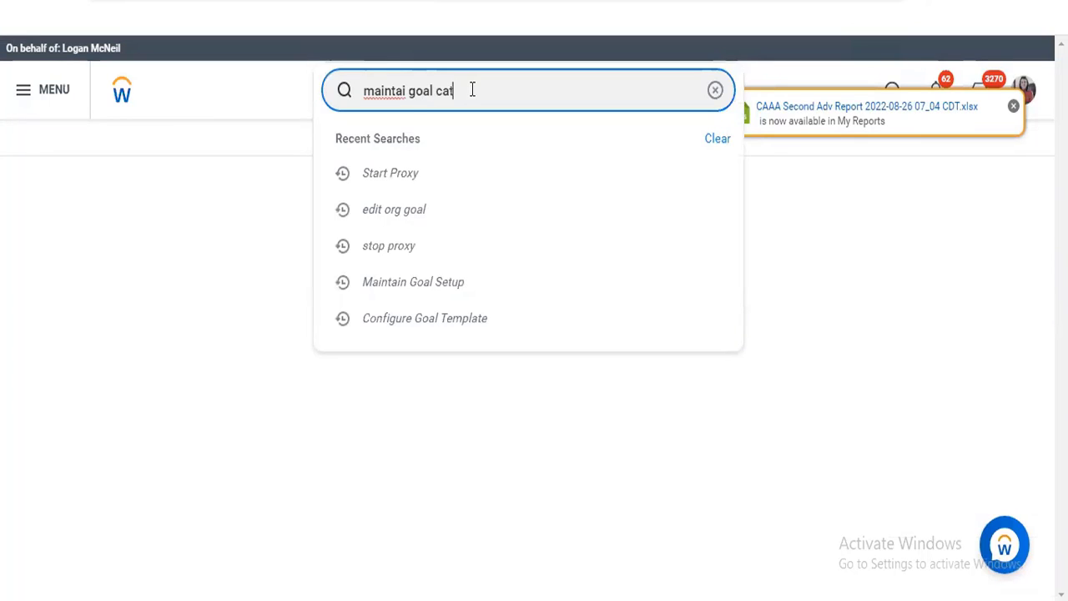
pyautogui.write('egories')
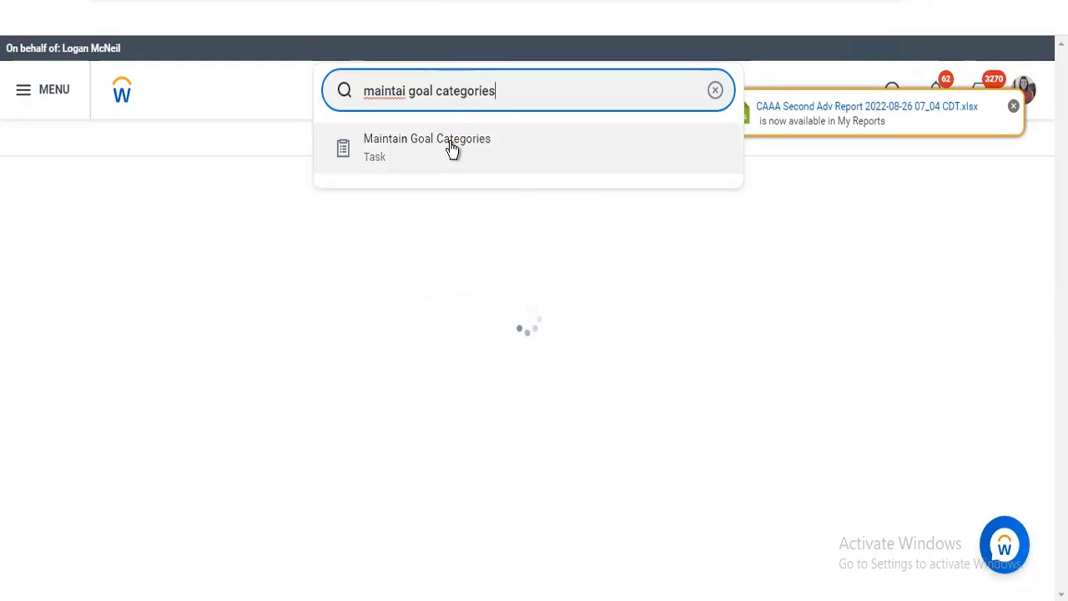
pyautogui.click(451, 145)
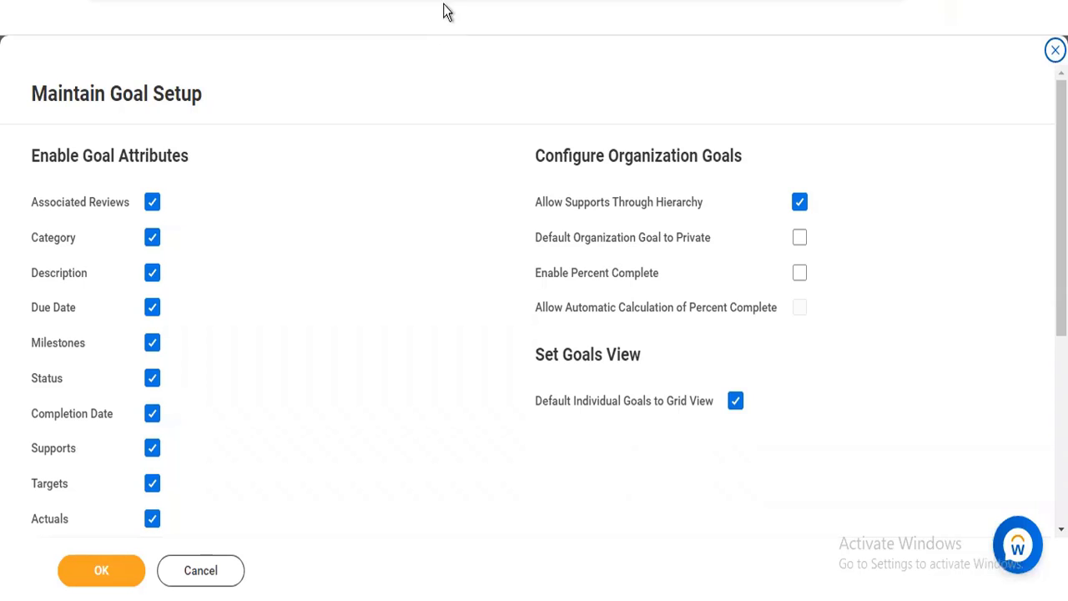
# Disable the Category goal attribute in Maintain Goal Setup and enable it again
pyautogui.scroll(-5, 1062, 208)
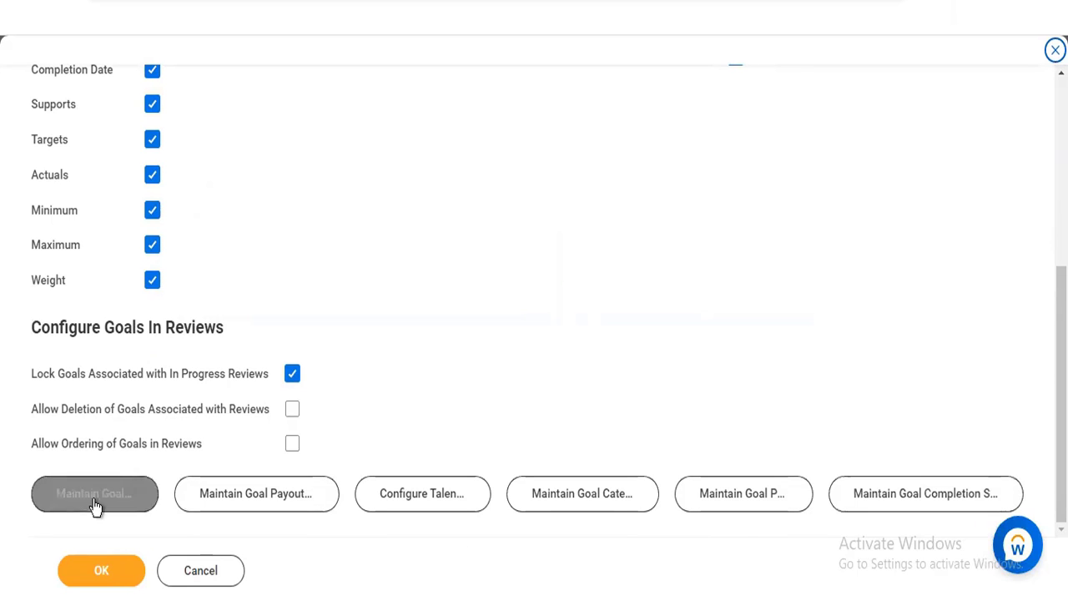
pyautogui.moveTo(1062, 393); pyautogui.dragTo(1061, 208)
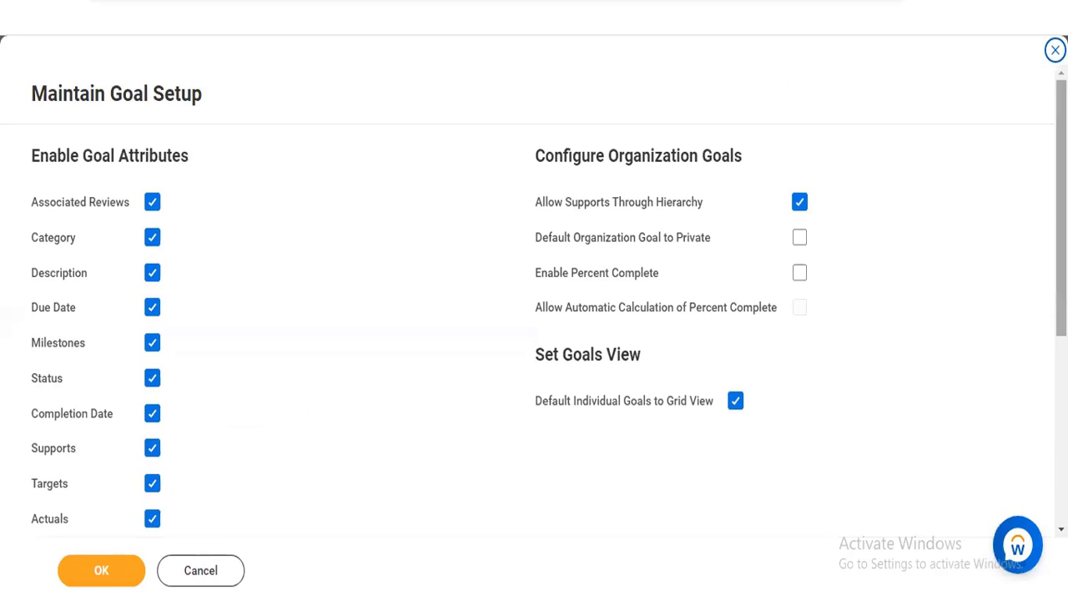
pyautogui.click(153, 238)
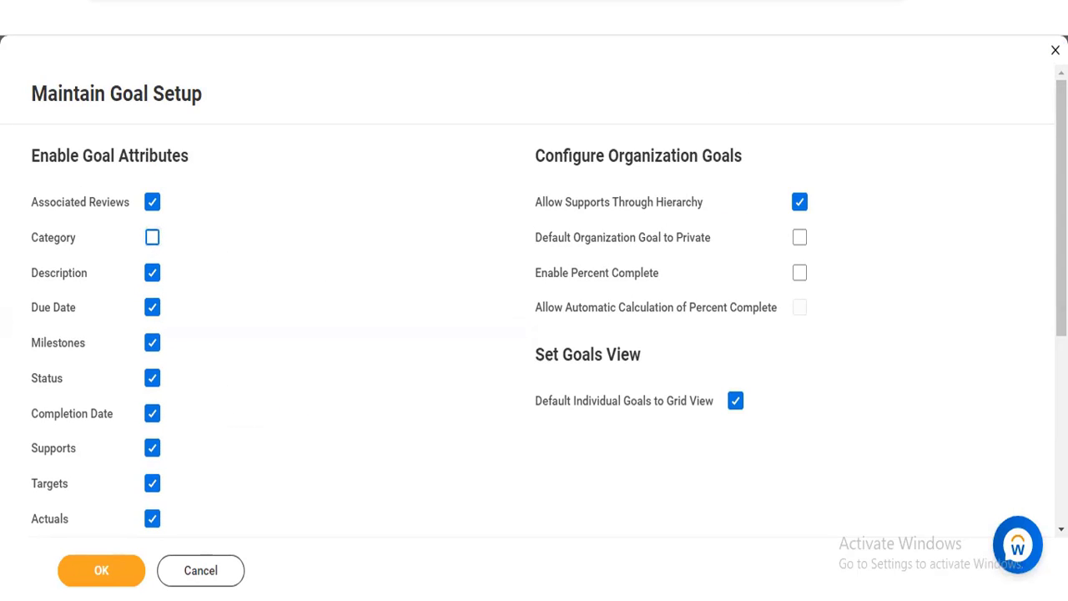
pyautogui.moveTo(1061, 208); pyautogui.dragTo(1061, 391)
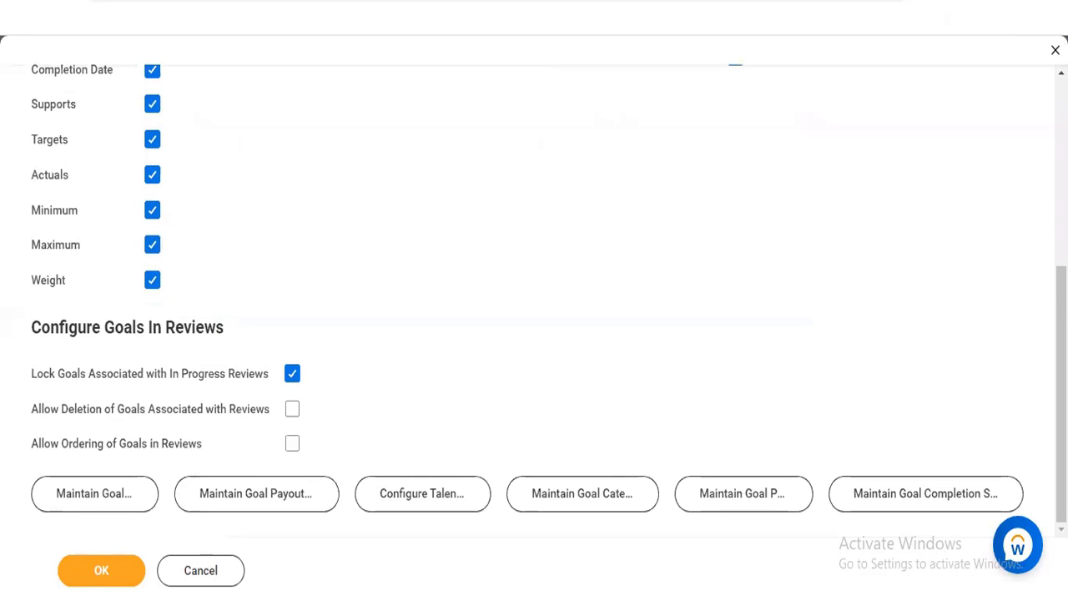
pyautogui.moveTo(1061, 392); pyautogui.dragTo(1061, 207)
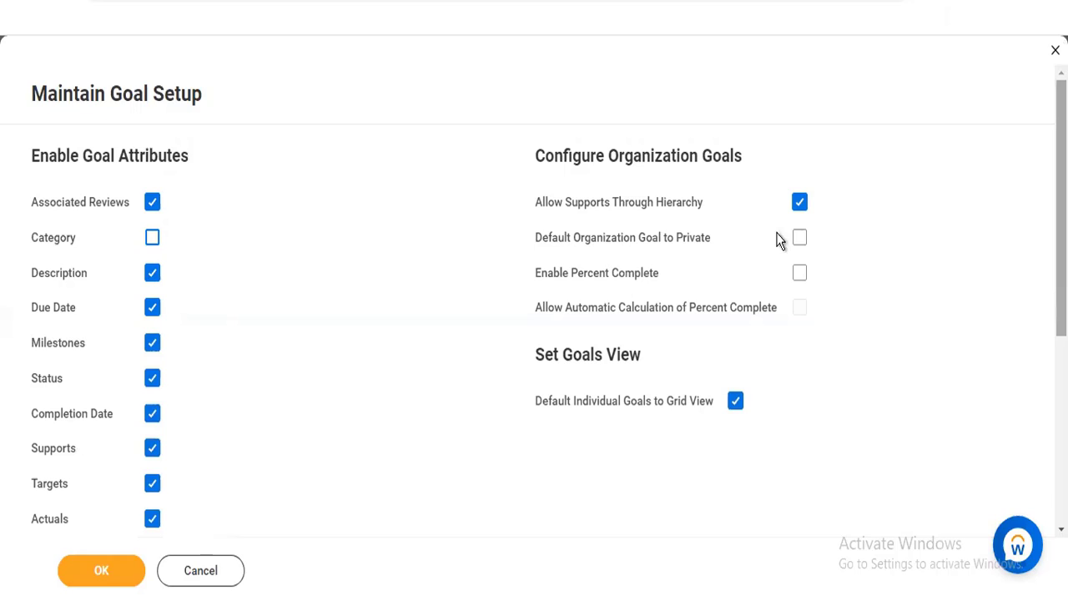
pyautogui.click(152, 239)
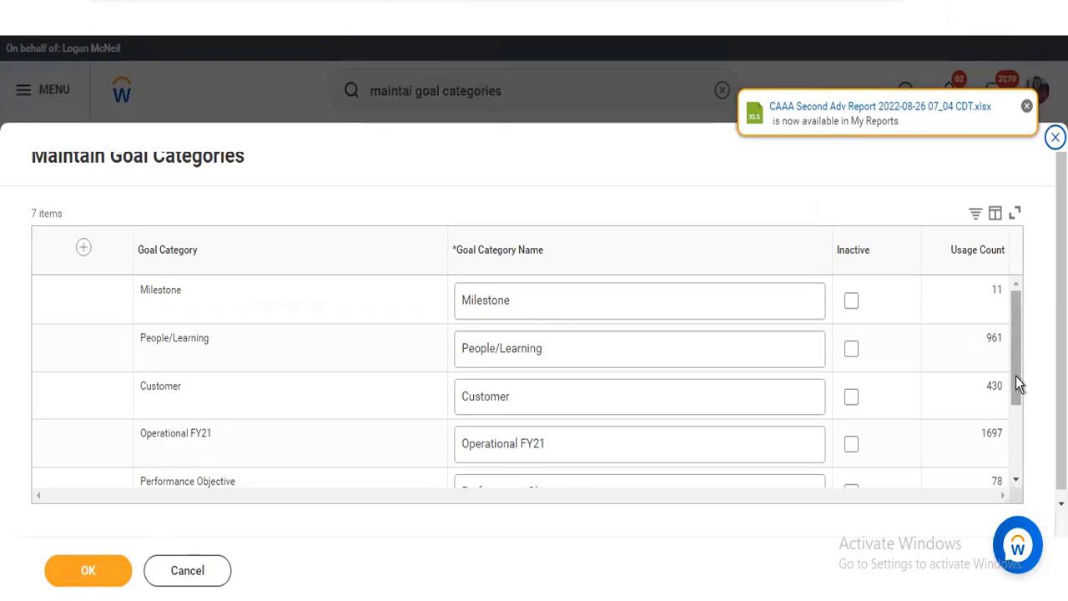
# Look through the full list of goal categories and dismiss the report notification
pyautogui.scroll(-3, 1018, 392)
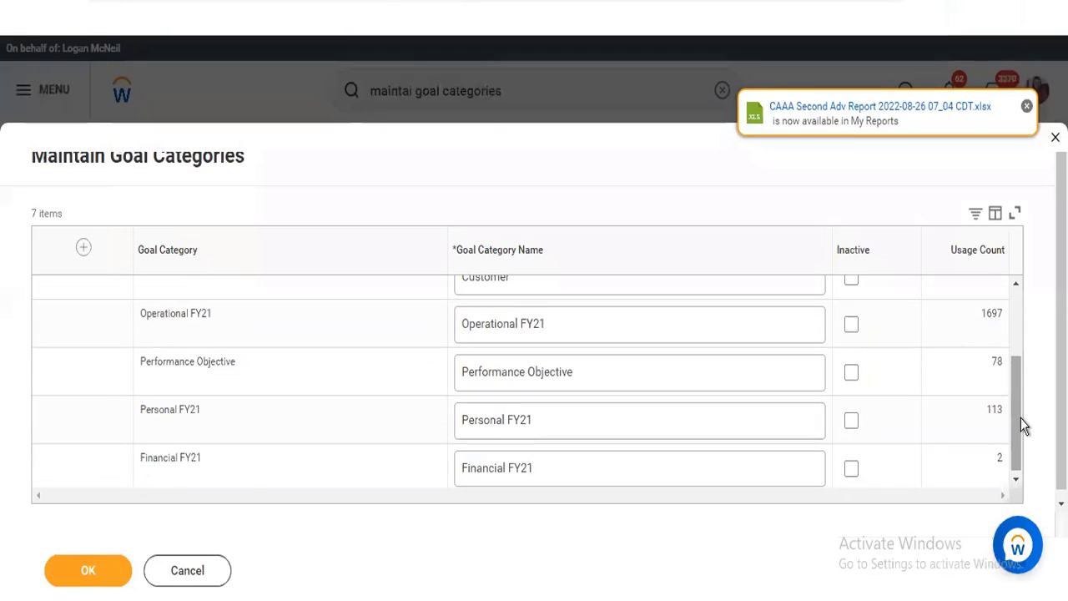
pyautogui.moveTo(1019, 418); pyautogui.dragTo(1018, 426)
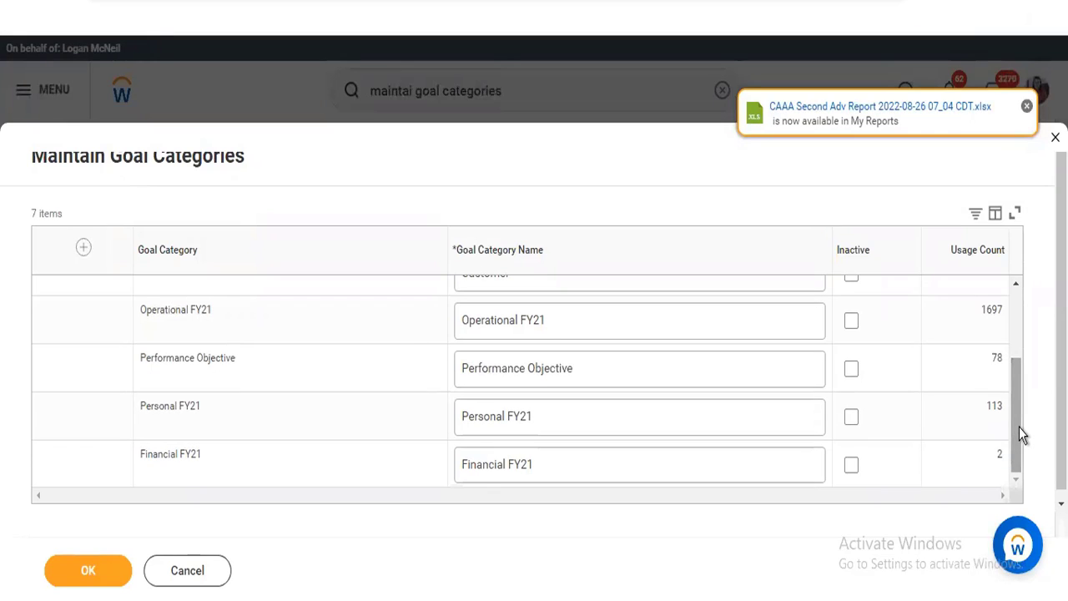
pyautogui.click(1027, 108)
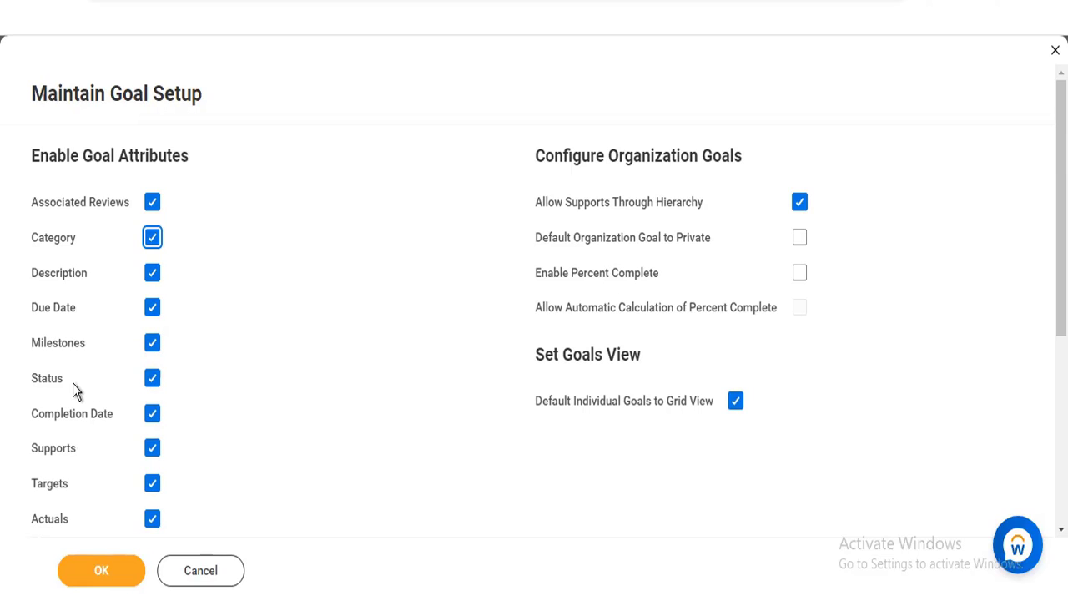
# Examine the goal attributes in Maintain Goal Setup, including Status, Supports, Targets and Actuals, along with the goals in reviews section
pyautogui.moveTo(73, 384)
pyautogui.scroll(-4, 534, 317)
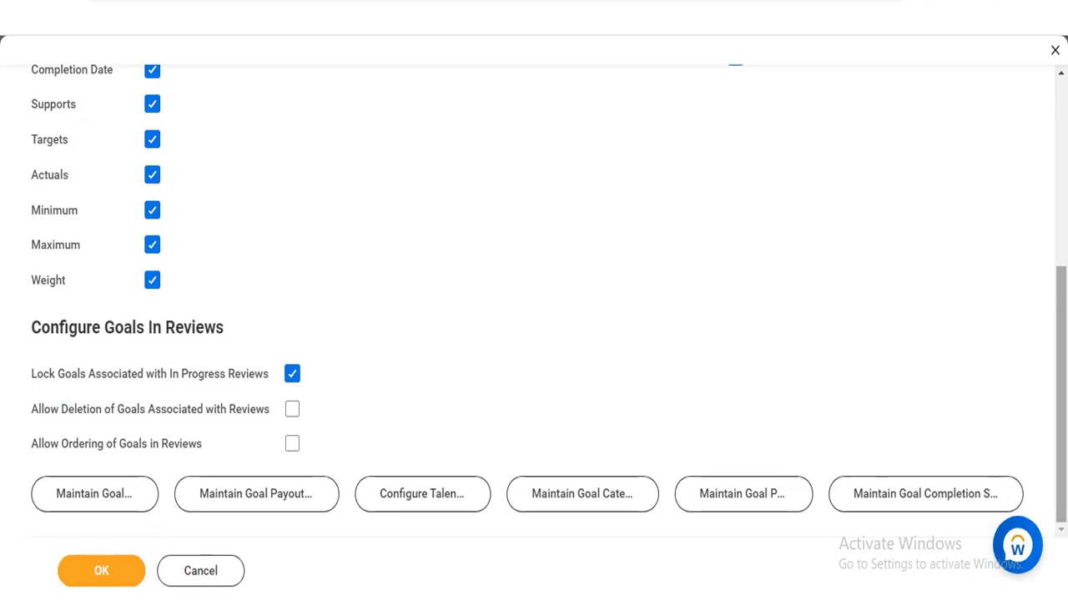
pyautogui.scroll(3, 534, 309)
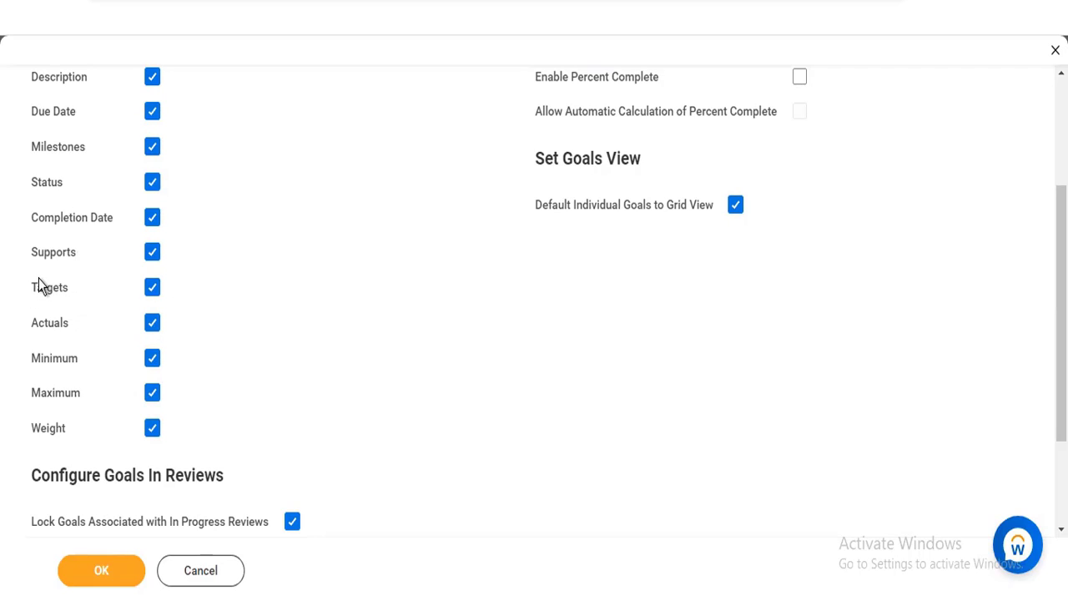
pyautogui.moveTo(39, 294)
pyautogui.moveTo(60, 330)
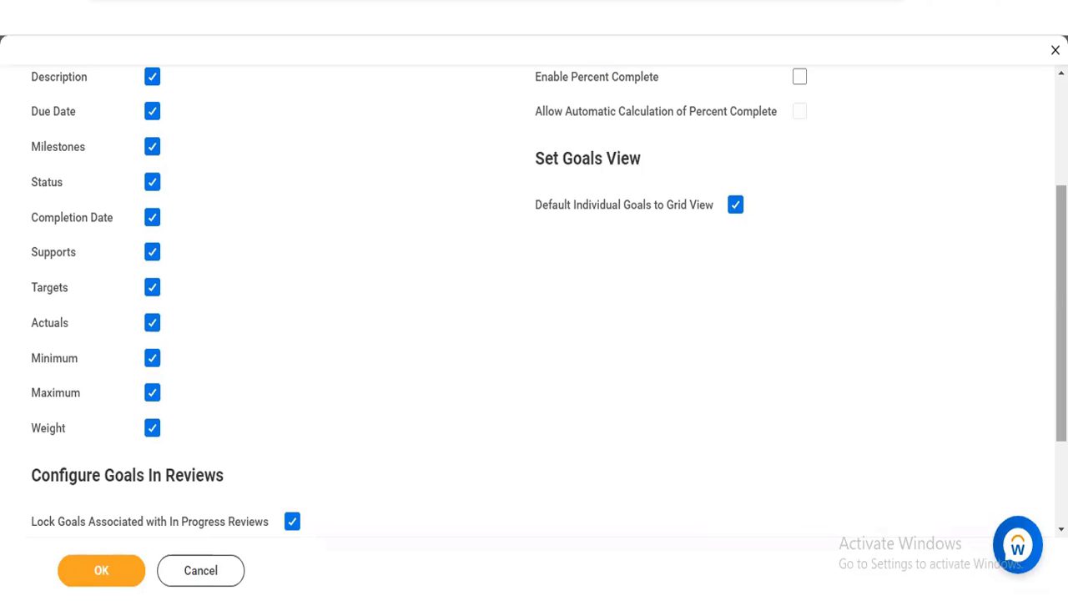
pyautogui.scroll(-2, 775, 367)
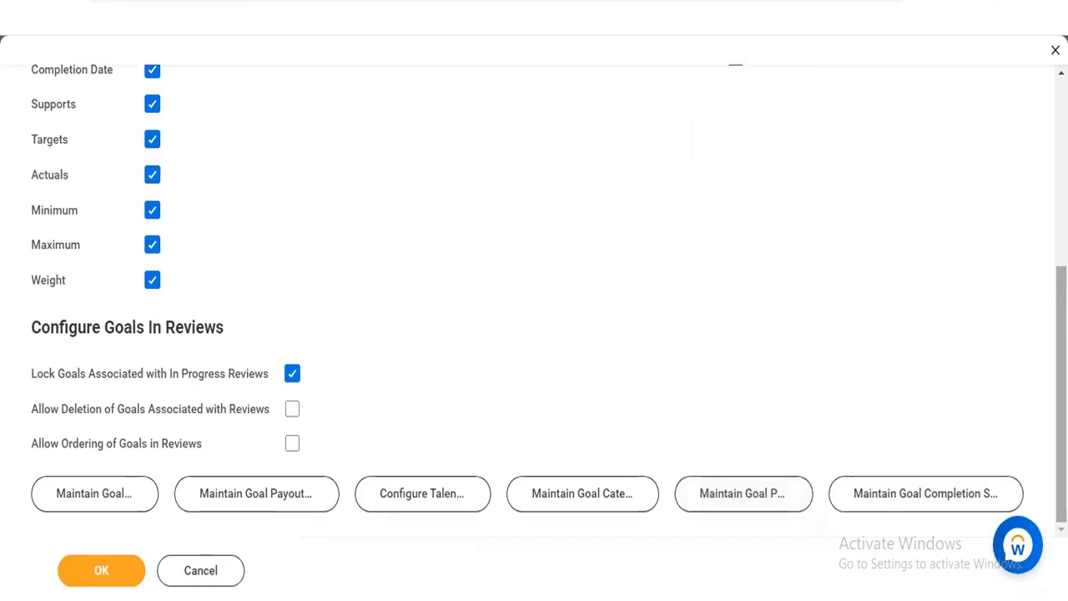
pyautogui.moveTo(1061, 418); pyautogui.dragTo(1062, 398)
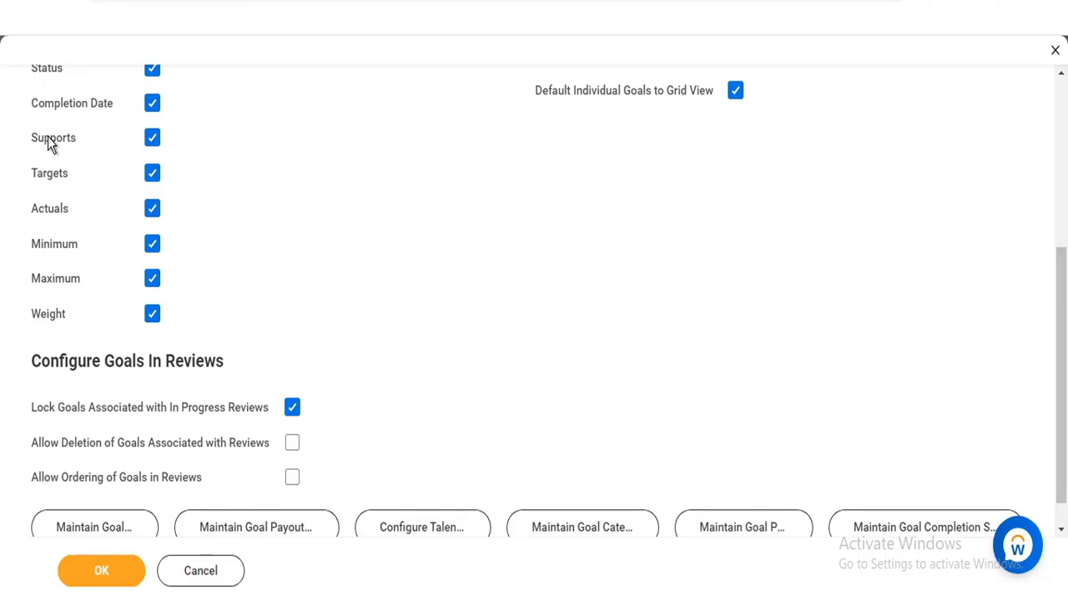
pyautogui.moveTo(52, 144)
pyautogui.scroll(4, 534, 297)
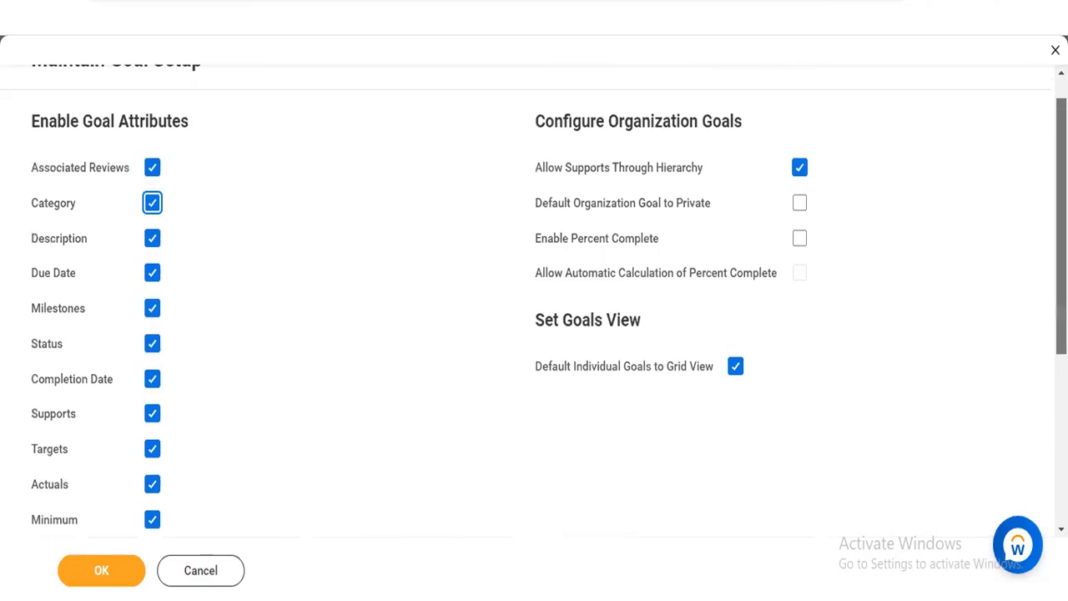
pyautogui.scroll(-3, 534, 300)
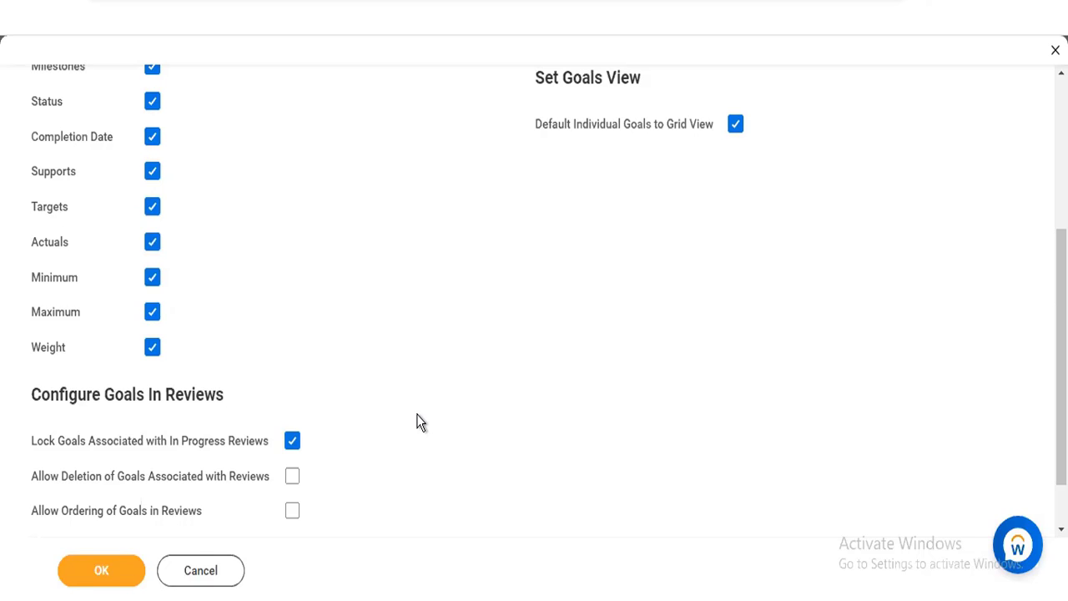
pyautogui.moveTo(95, 456)
pyautogui.scroll(3, 534, 300)
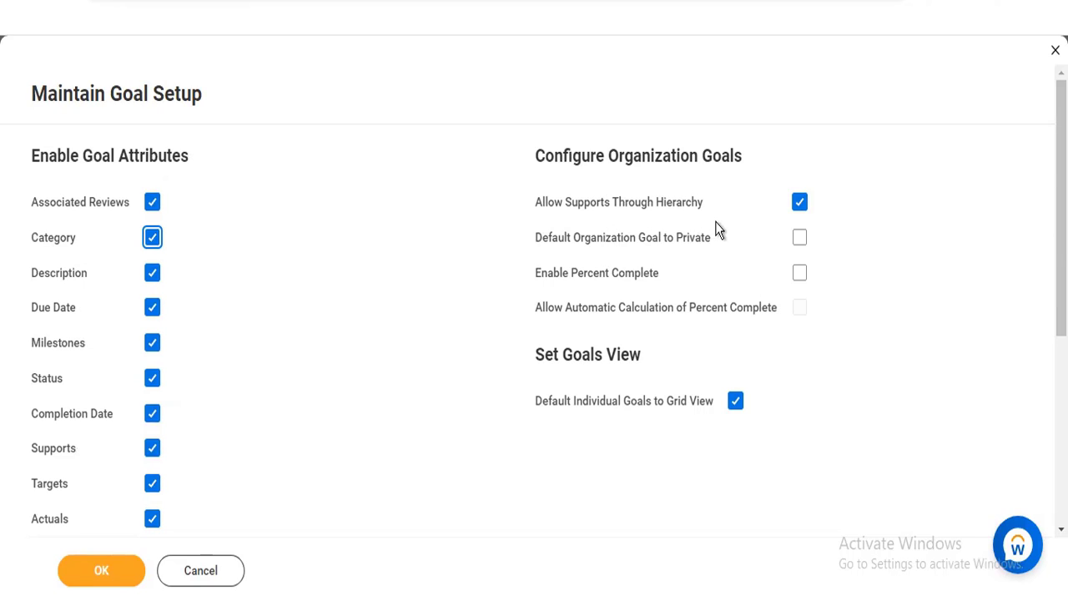
# Examine the organization goal options, including privacy default and percent complete, and the options for locking, deleting and ordering goals in reviews
pyautogui.moveTo(718, 230)
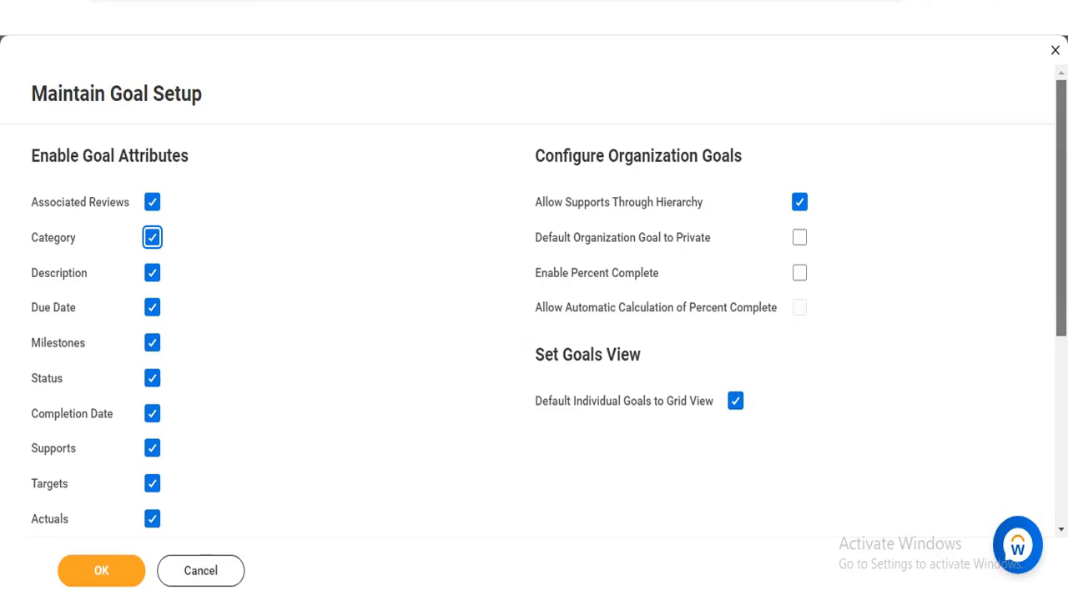
pyautogui.scroll(-5, 534, 301)
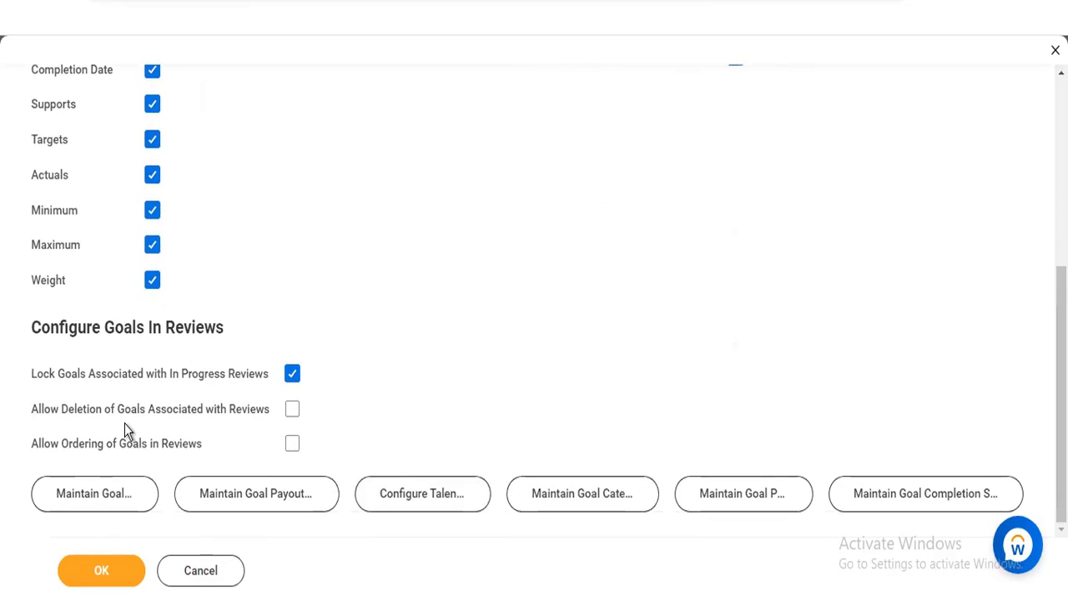
pyautogui.moveTo(123, 421)
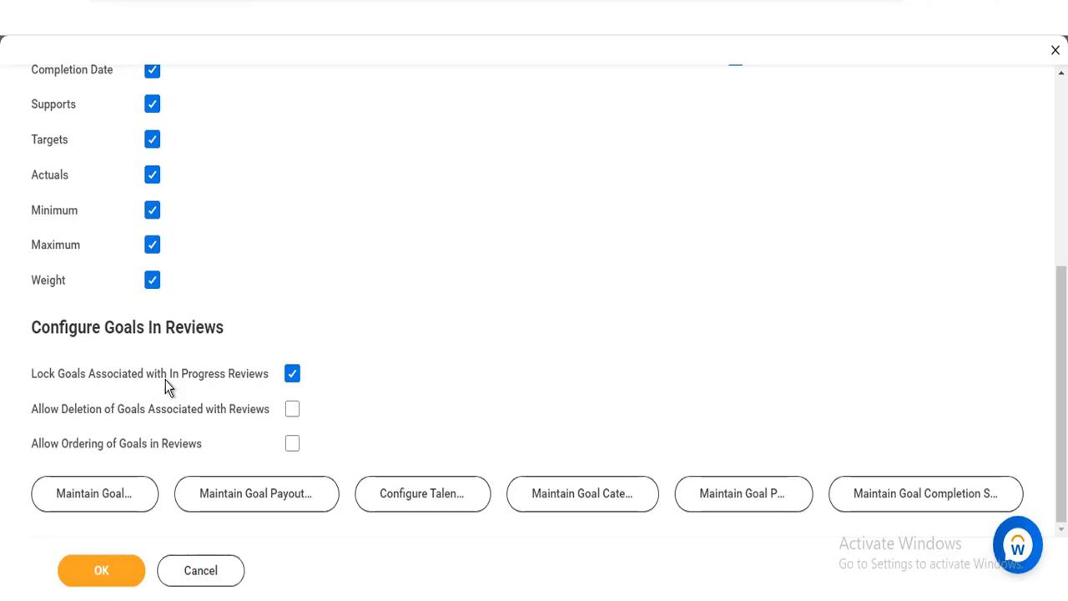
pyautogui.moveTo(184, 379)
pyautogui.moveTo(1060, 484); pyautogui.dragTo(1061, 296)
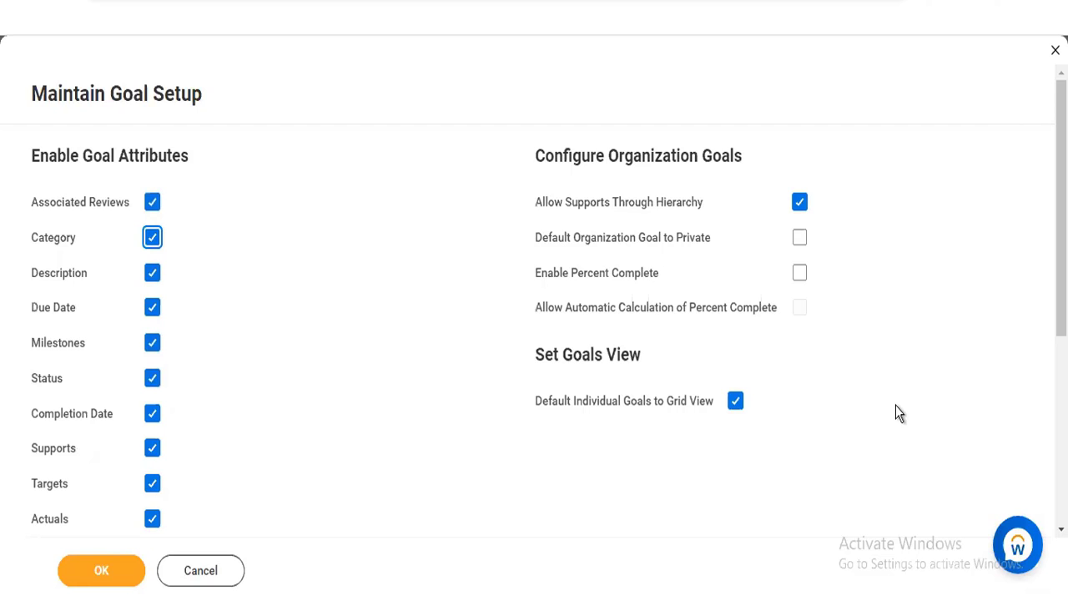
pyautogui.moveTo(1060, 250); pyautogui.dragTo(1060, 437)
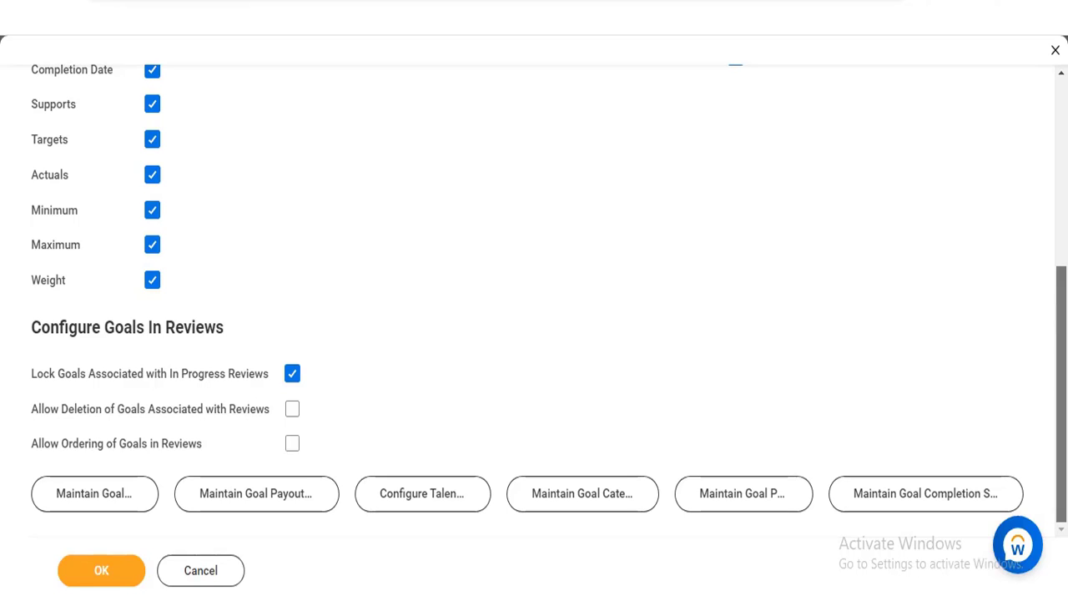
pyautogui.scroll(5, 888, 364)
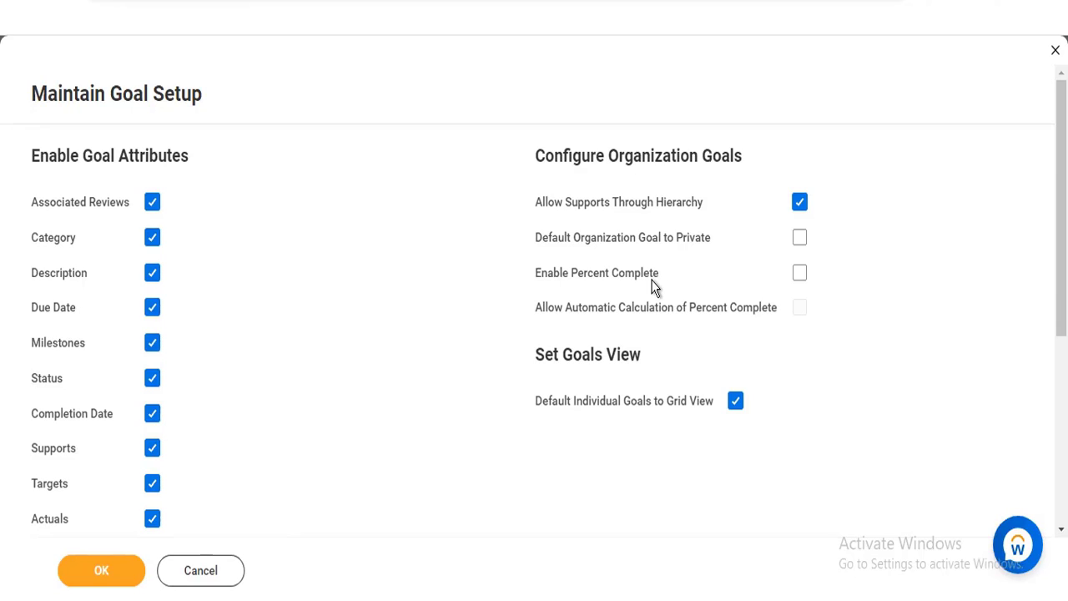
pyautogui.moveTo(645, 209)
pyautogui.moveTo(801, 307)
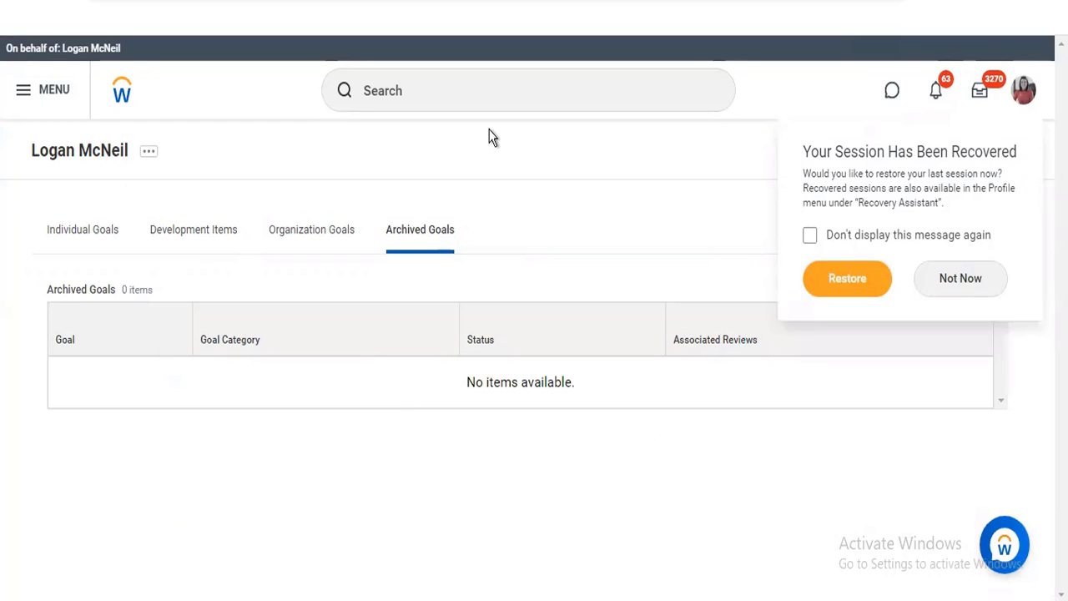
# Reopen the Maintain Goal Setup task from the recent searches and bring up its related maintenance tasks
pyautogui.click(445, 91)
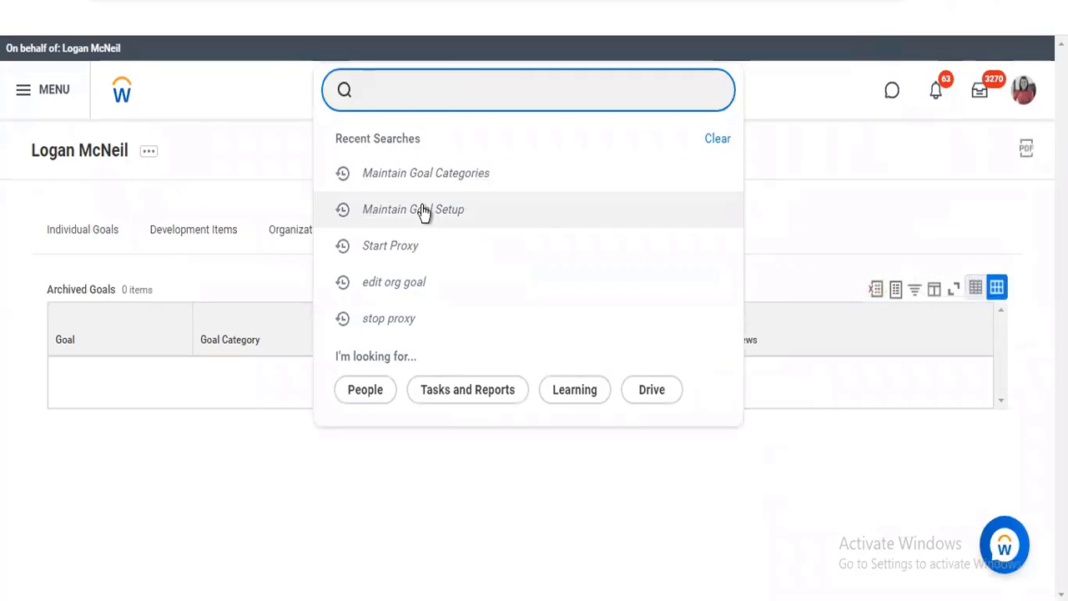
pyautogui.click(424, 211)
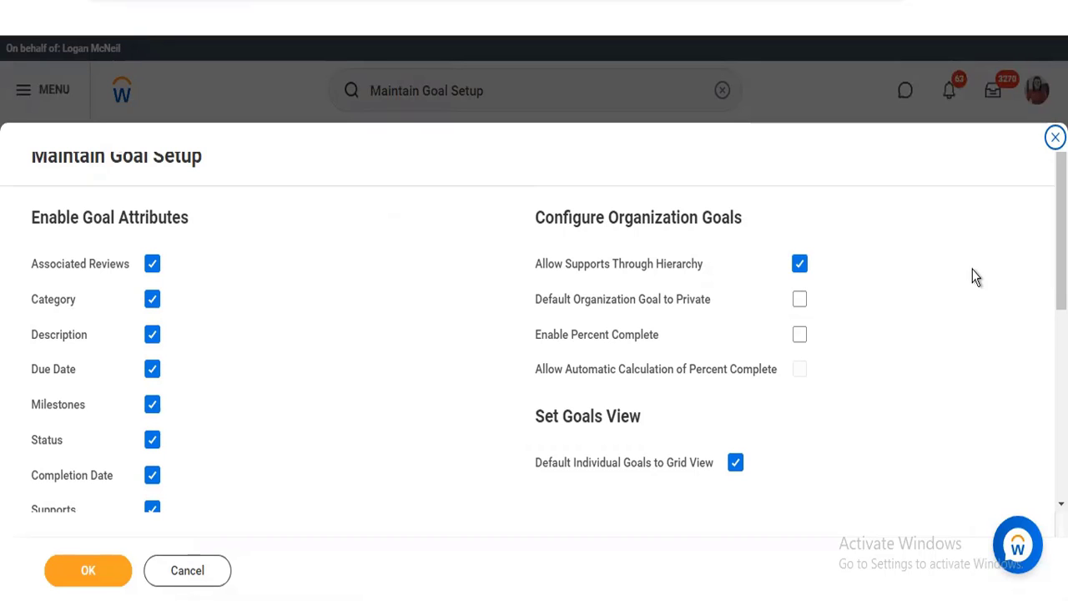
pyautogui.scroll(-4, 534, 317)
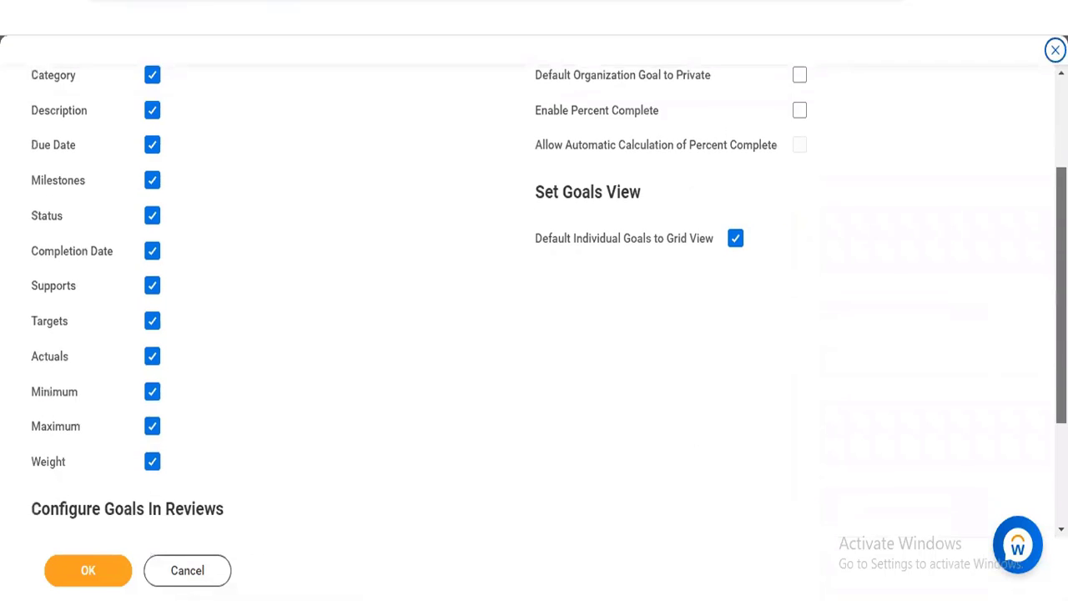
pyautogui.scroll(-2, 534, 317)
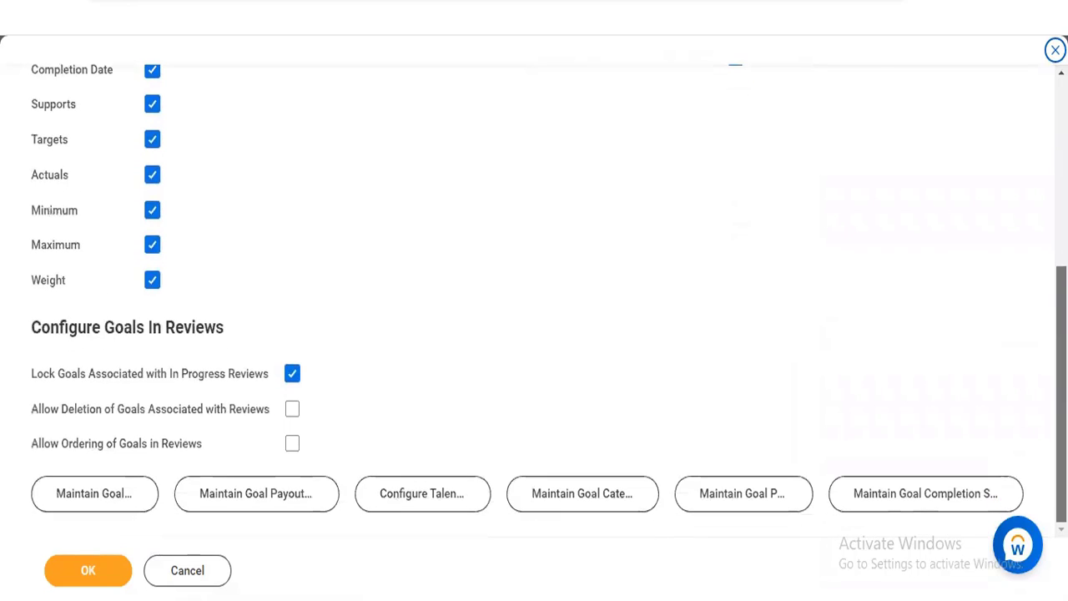